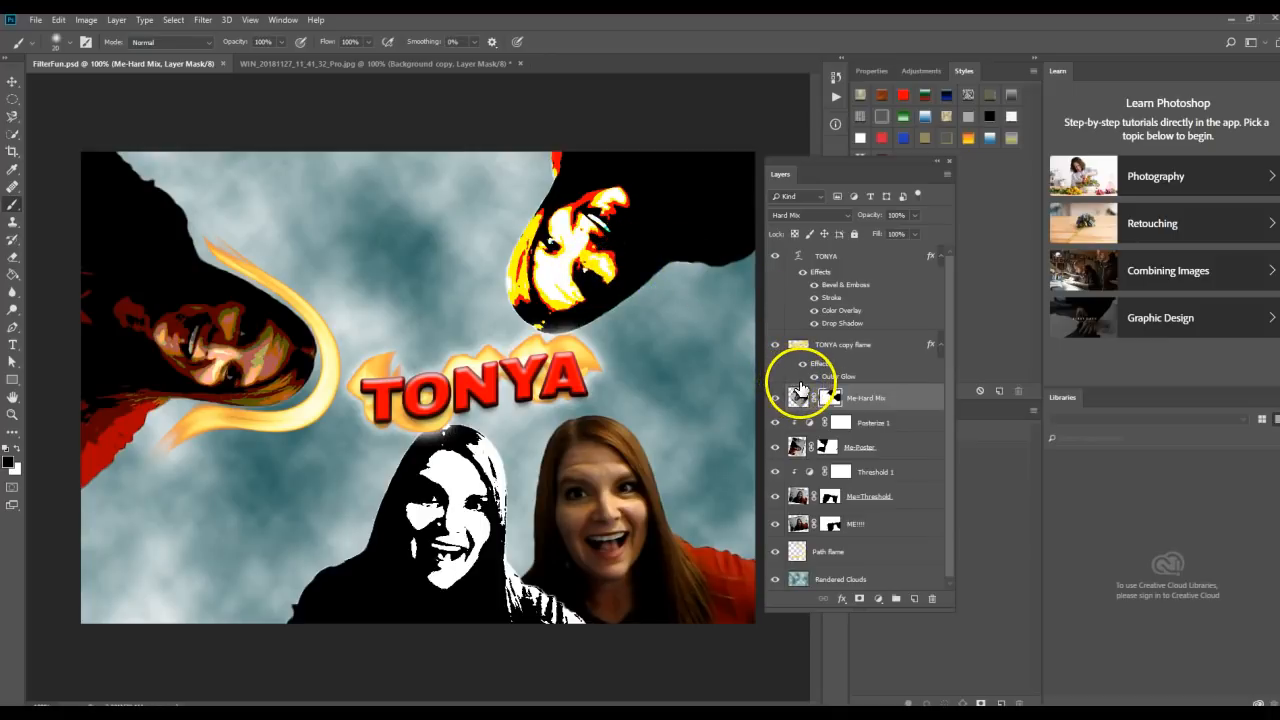
Step: Look over the finished FilterFun.psd composition and the masked cut-out photo it was built from
{"action": "left_click_drag", "start_coordinate": [803, 388], "coordinate": [729, 563]}
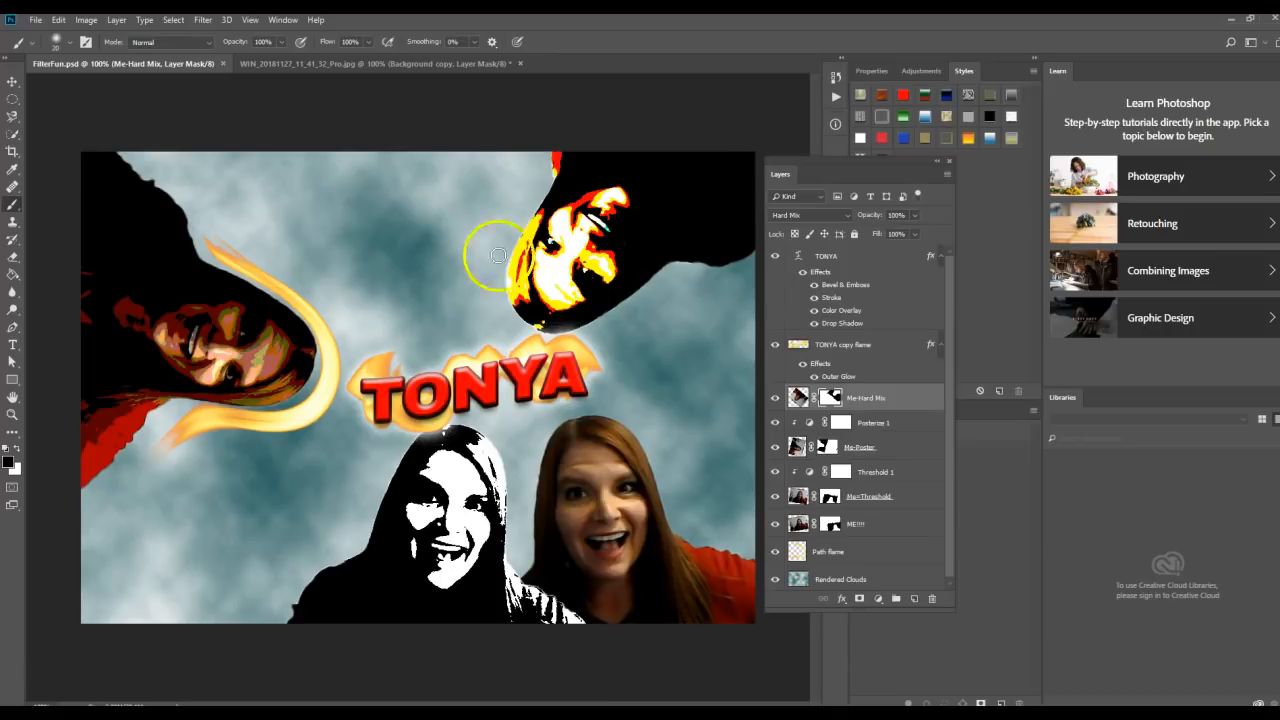
{"action": "left_click", "coordinate": [341, 64]}
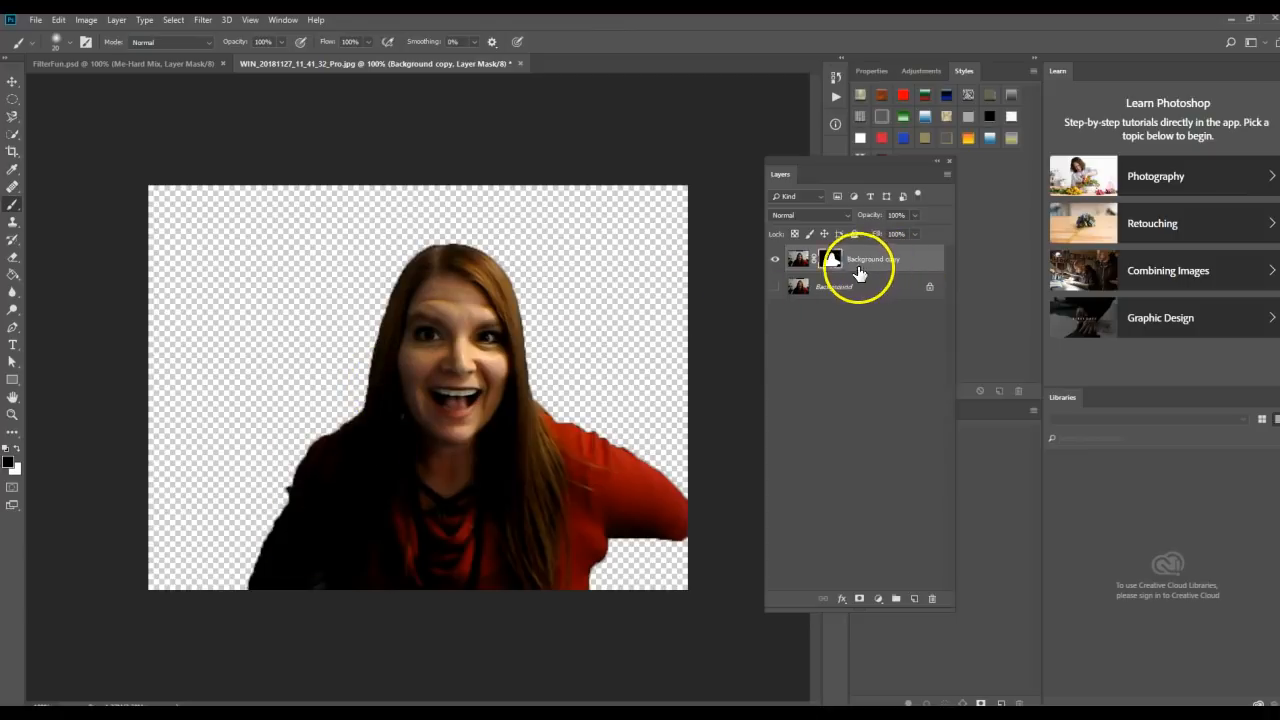
{"action": "left_click", "coordinate": [189, 66]}
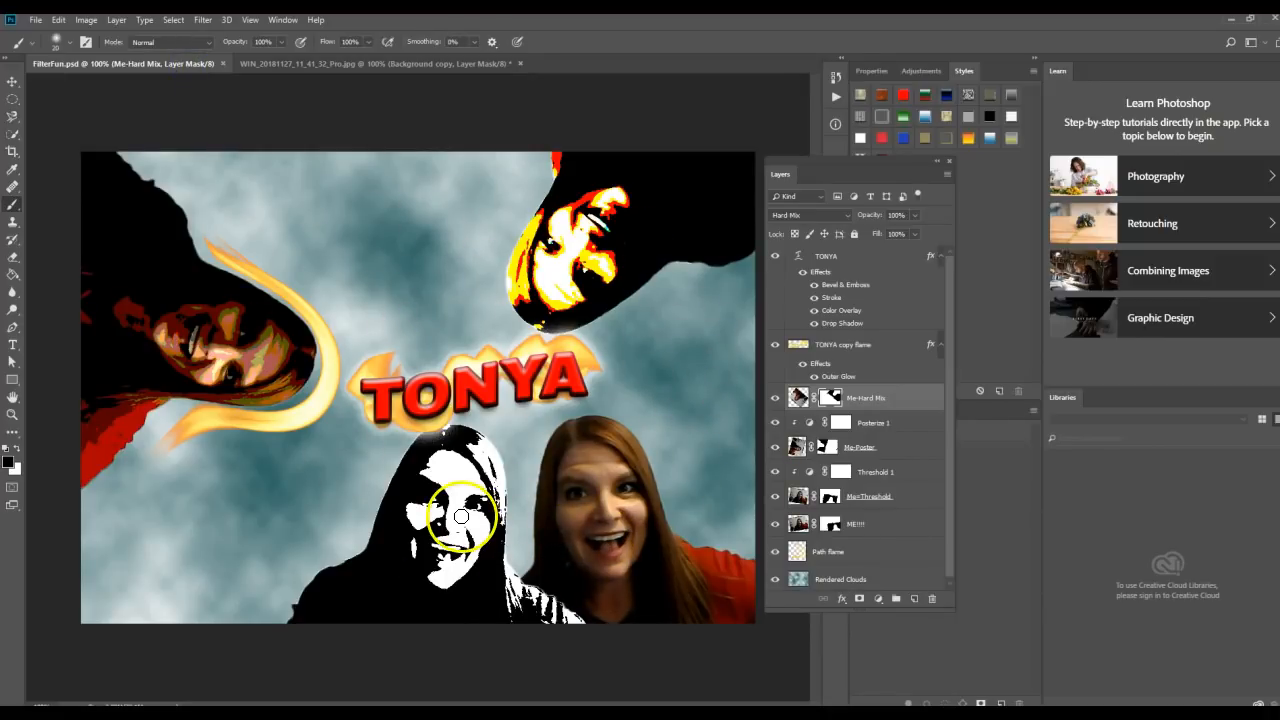
Step: Create a new 1000 x 700 pixel document at 150 pixels/inch, in RGB Color with a white background
{"action": "left_click", "coordinate": [35, 19]}
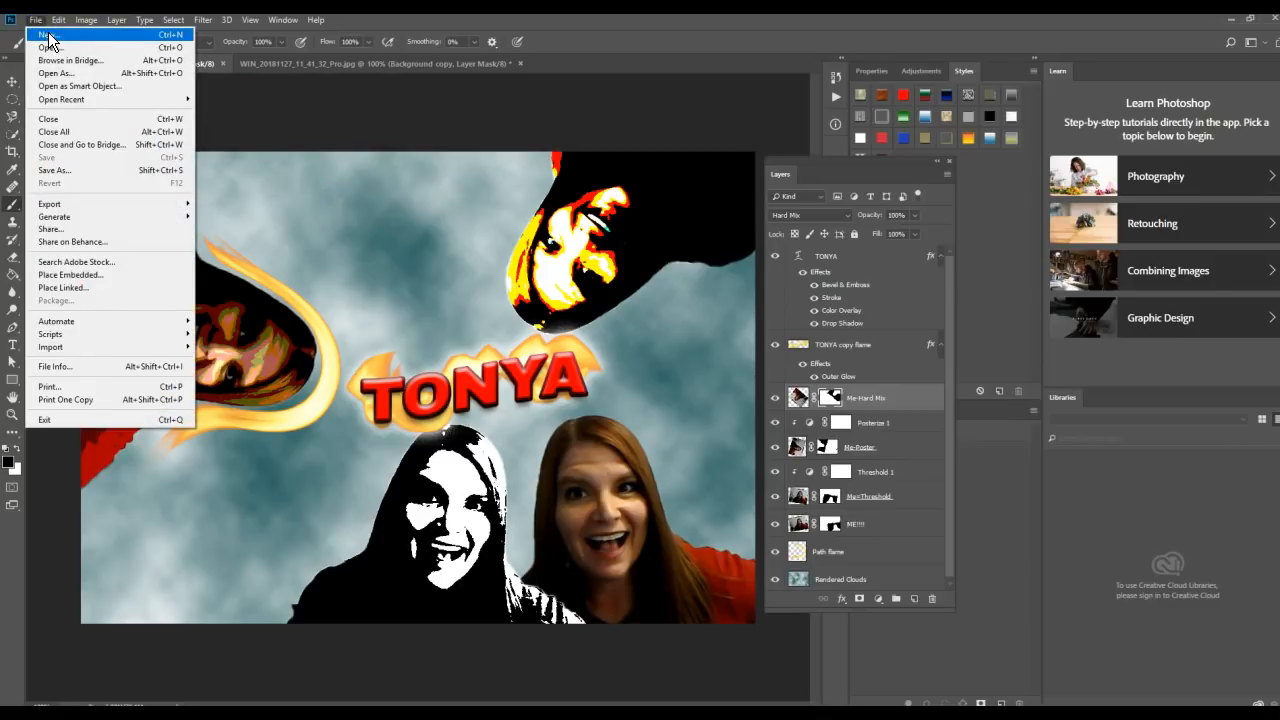
{"action": "left_click", "coordinate": [48, 36]}
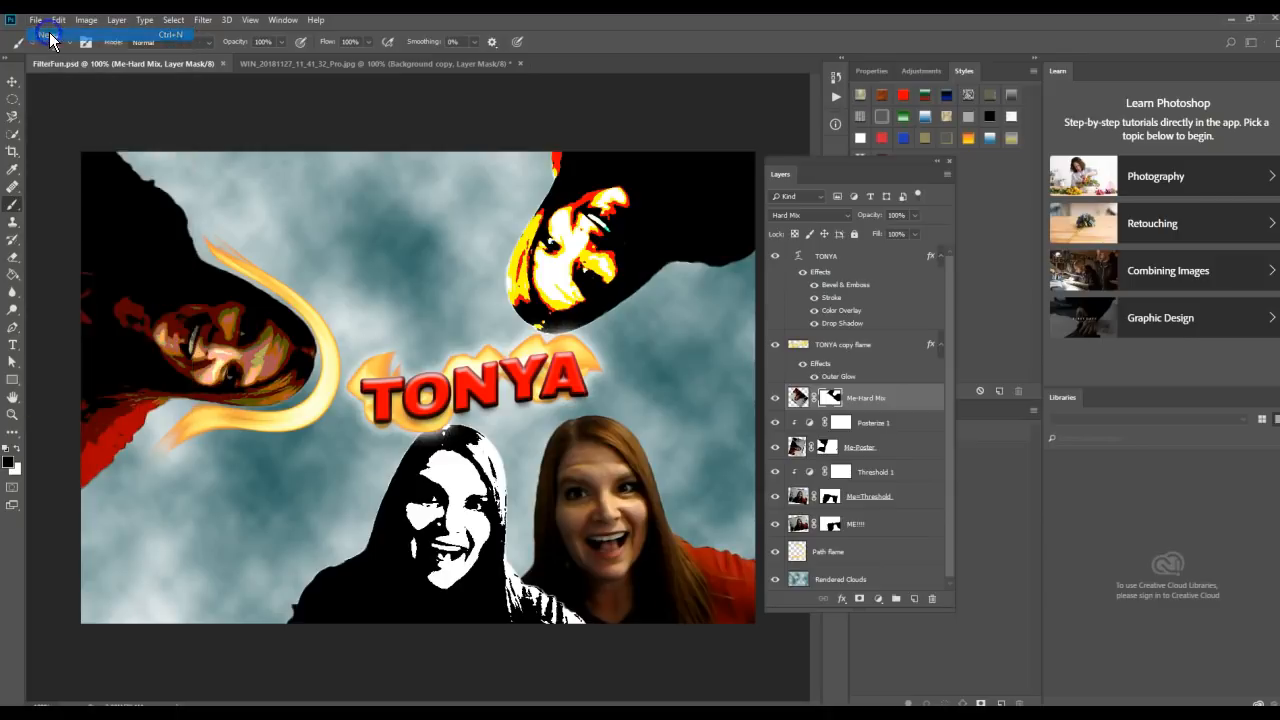
{"action": "left_click_drag", "start_coordinate": [436, 120], "coordinate": [646, 118]}
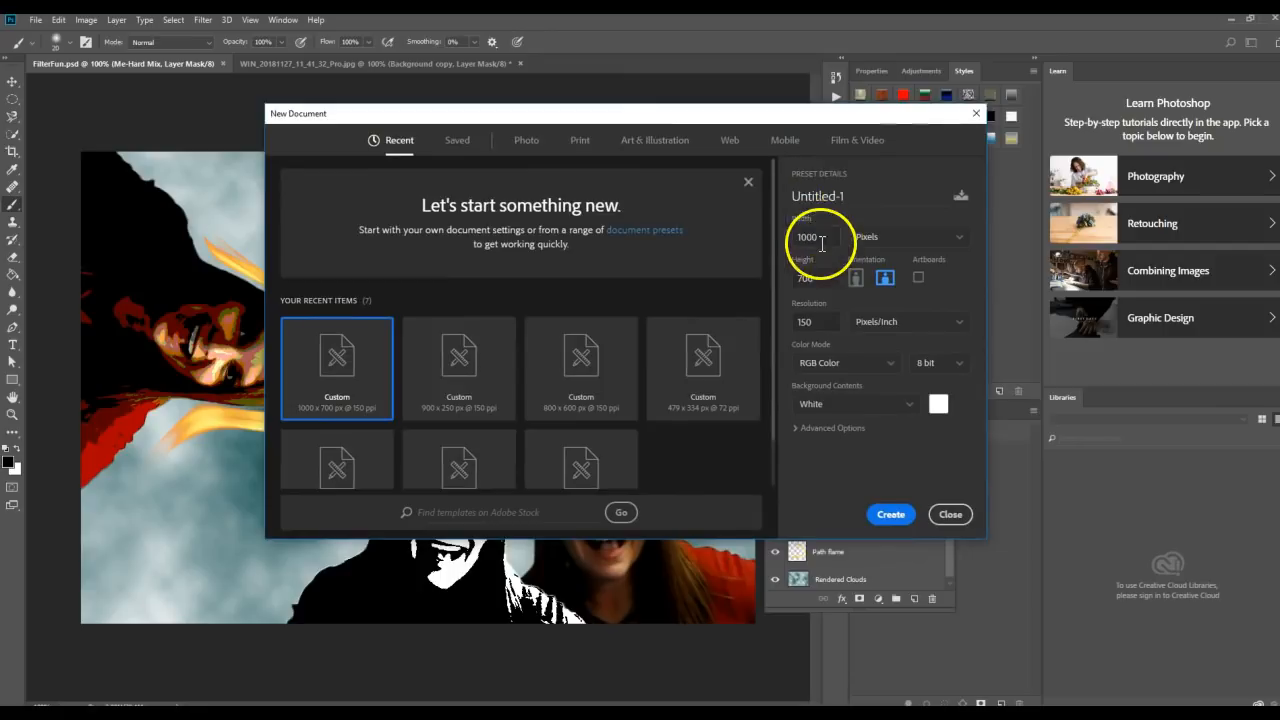
{"action": "left_click", "coordinate": [891, 240]}
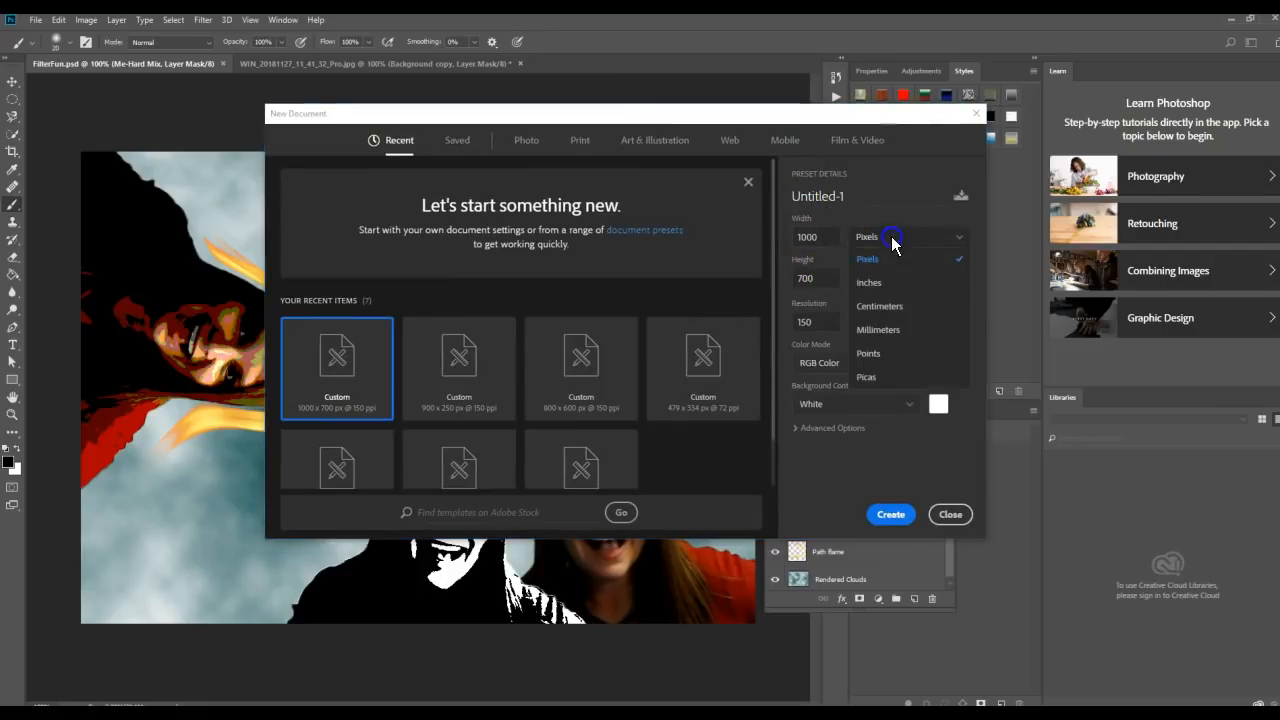
{"action": "left_click", "coordinate": [892, 241]}
{"action": "left_click", "coordinate": [892, 241]}
{"action": "left_click", "coordinate": [893, 242]}
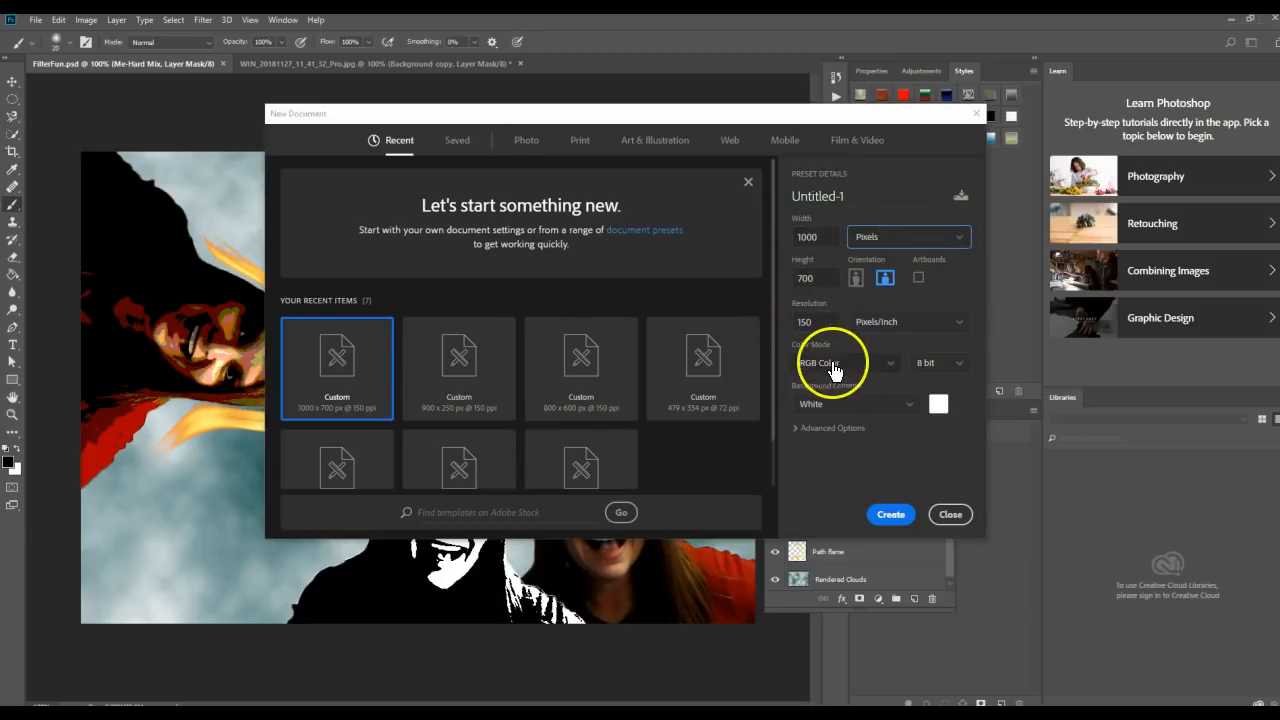
{"action": "left_click", "coordinate": [889, 515]}
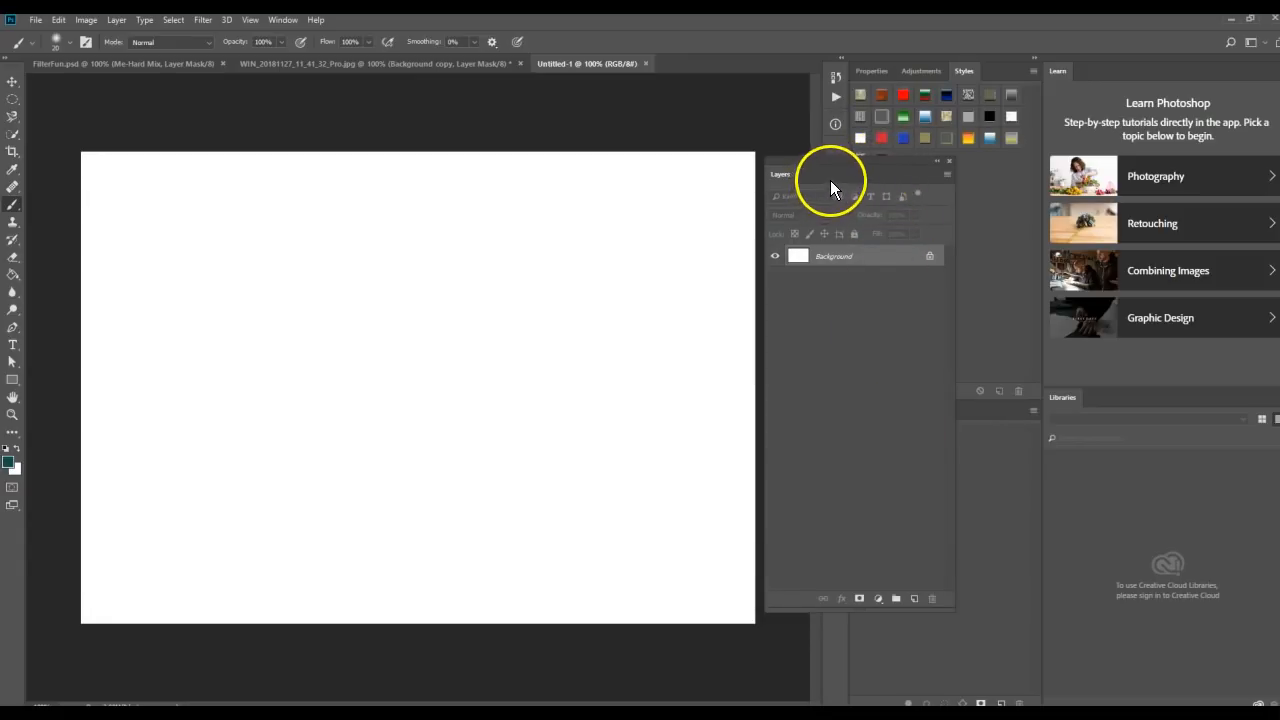
Step: Reorder the open documents so FilterFun.psd comes last, and return to the blank Untitled-1 document
{"action": "left_click", "coordinate": [448, 66]}
{"action": "left_click_drag", "start_coordinate": [129, 61], "coordinate": [355, 70]}
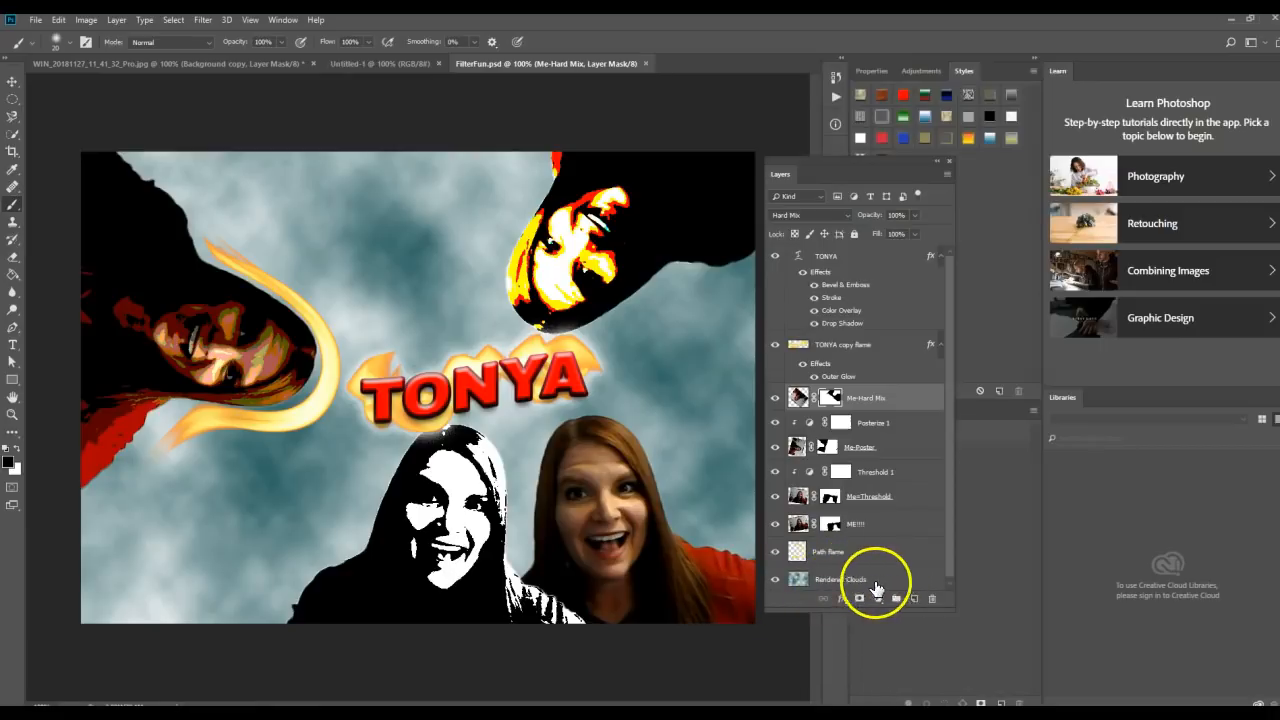
{"action": "left_click", "coordinate": [380, 64]}
Step: Set the foreground color to light blue (#94e7e8) and render Clouds on the Background layer
{"action": "left_click", "coordinate": [204, 21]}
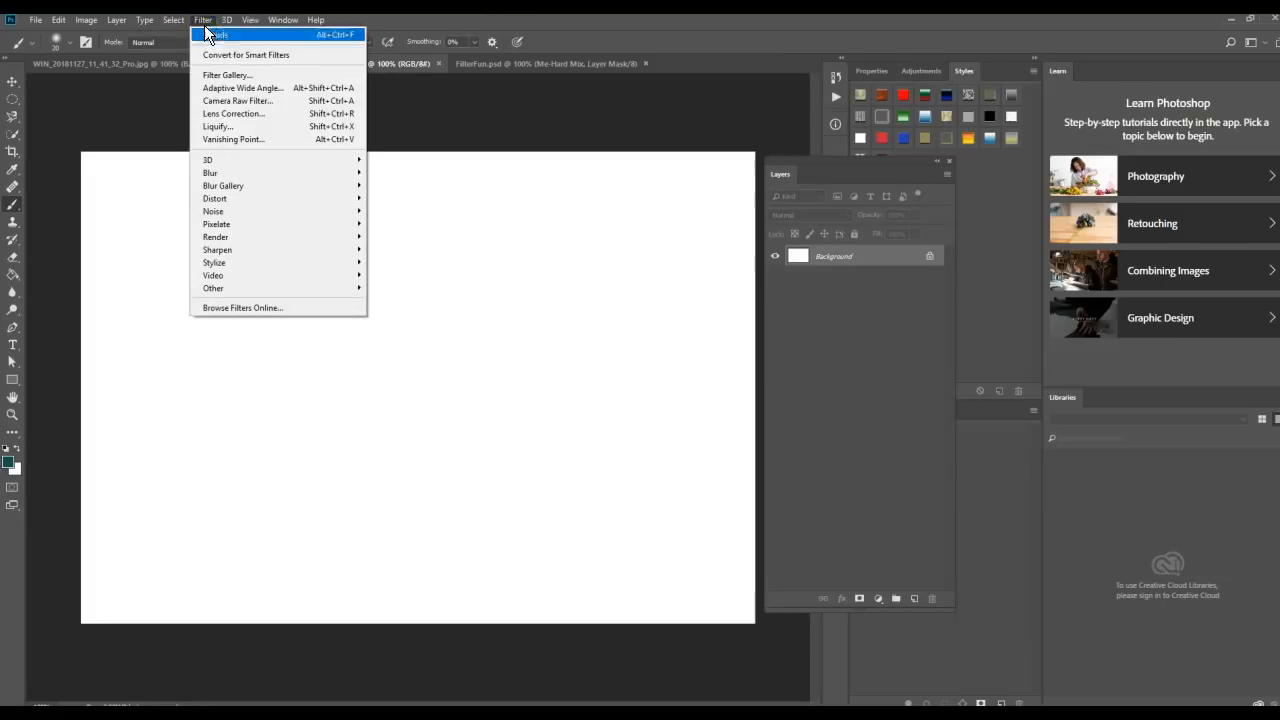
{"action": "mouse_move", "coordinate": [240, 242]}
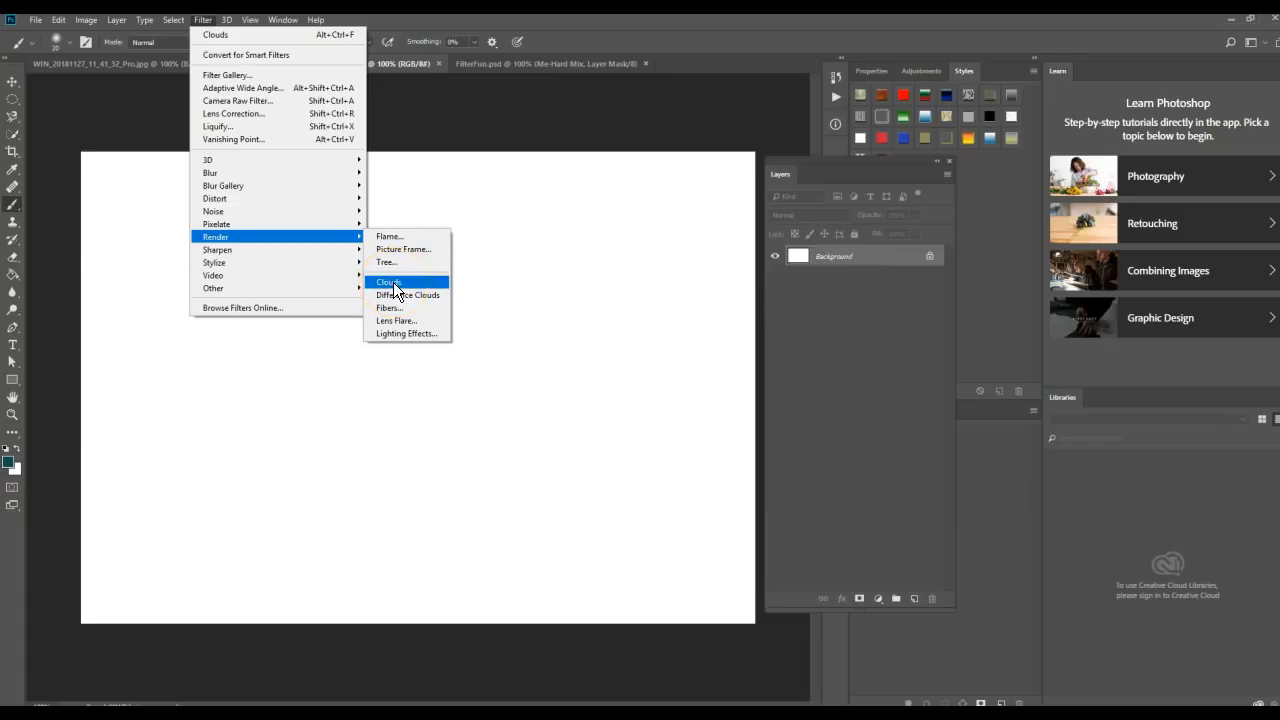
{"action": "left_click", "coordinate": [10, 465]}
{"action": "left_click_drag", "start_coordinate": [529, 286], "coordinate": [530, 189]}
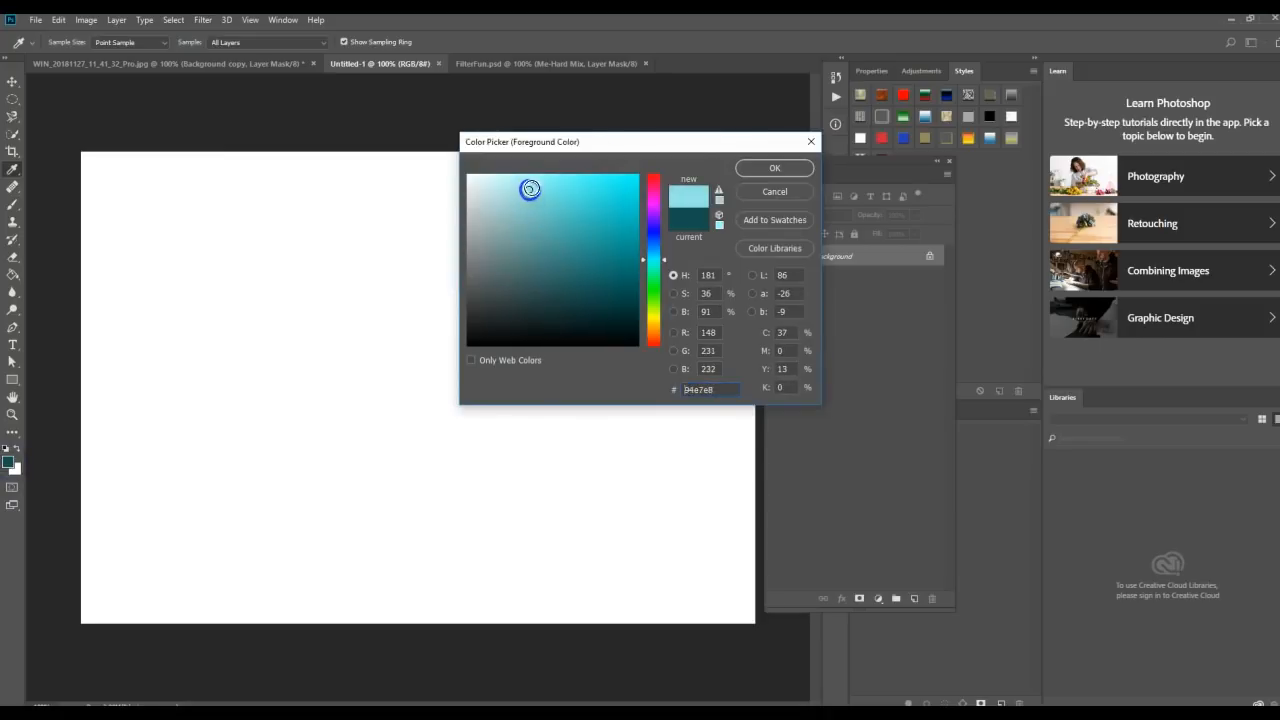
{"action": "left_click", "coordinate": [768, 167]}
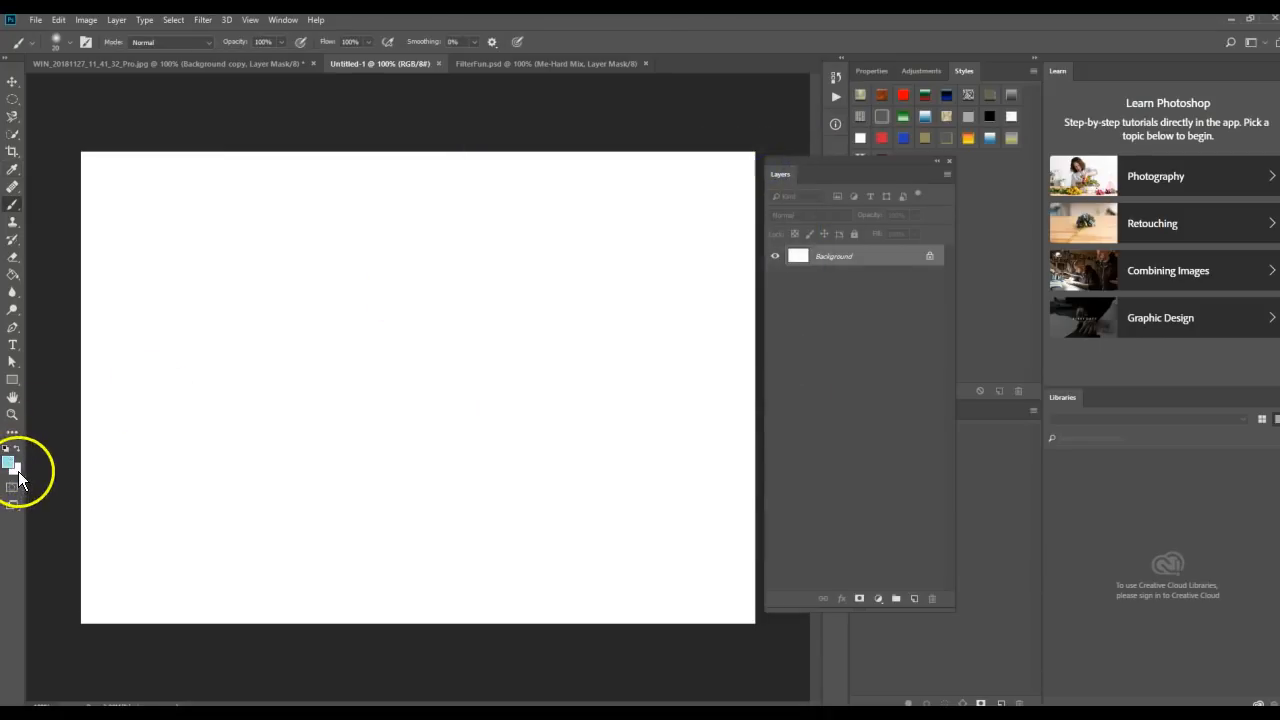
{"action": "left_click", "coordinate": [203, 20]}
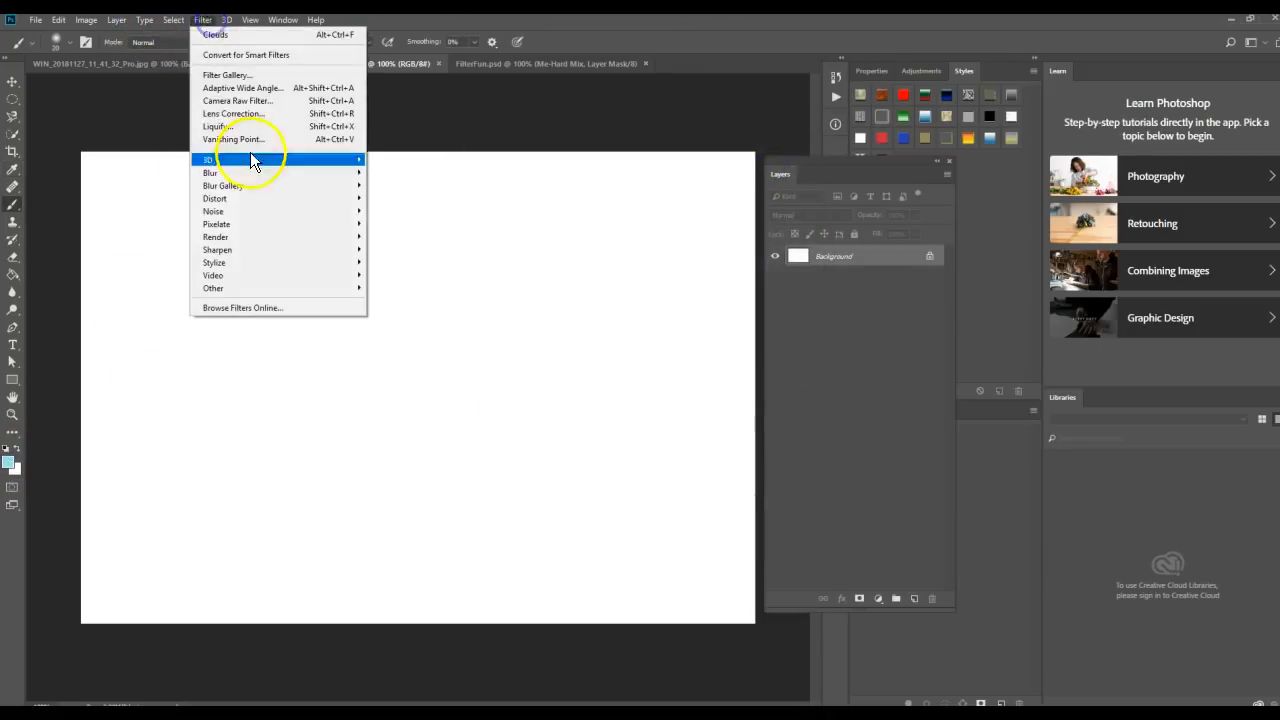
{"action": "left_click", "coordinate": [346, 237]}
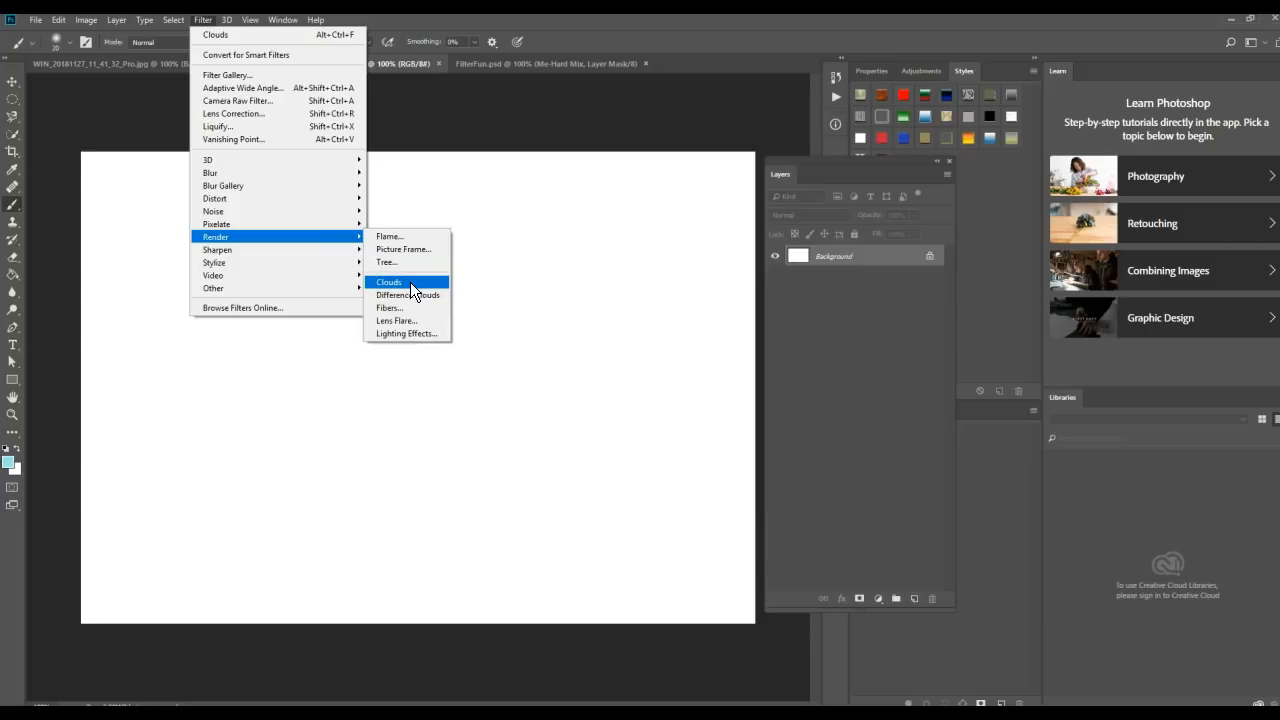
{"action": "left_click", "coordinate": [389, 282]}
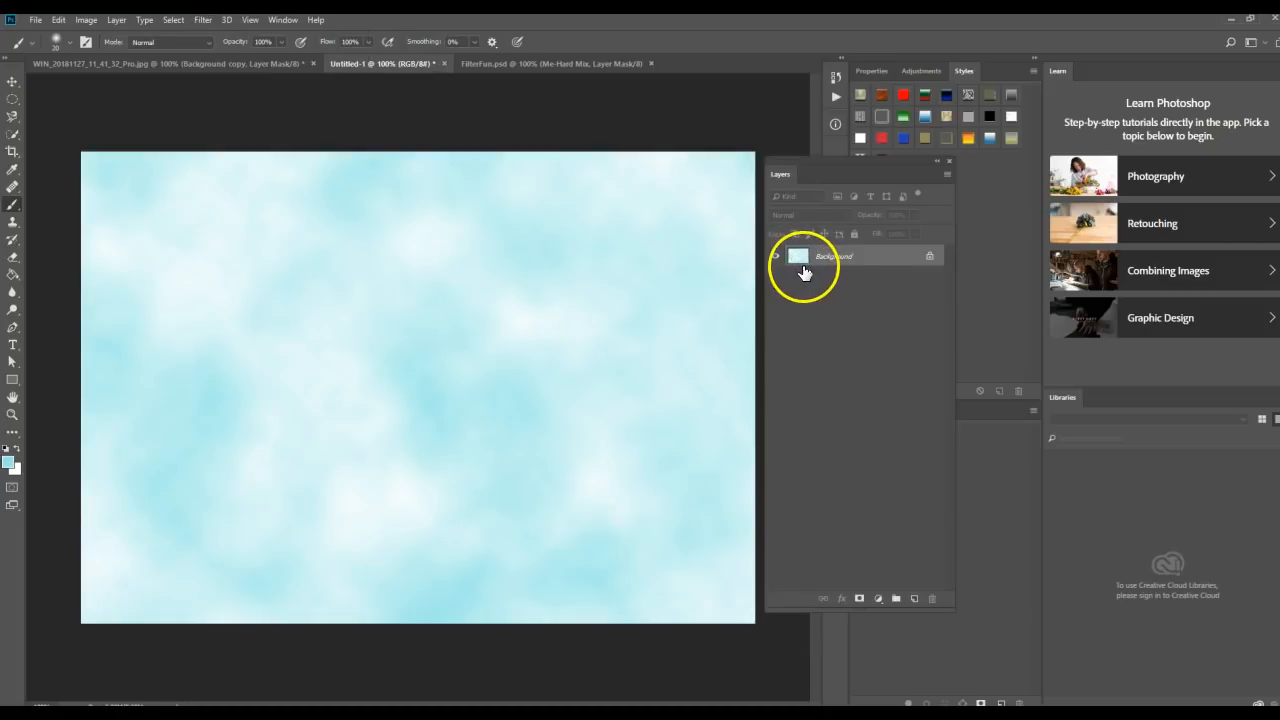
Step: Add a new empty layer above the Background layer and hide the Background
{"action": "left_click", "coordinate": [777, 259]}
{"action": "left_click", "coordinate": [775, 258]}
{"action": "left_click", "coordinate": [914, 598]}
{"action": "left_click", "coordinate": [775, 287]}
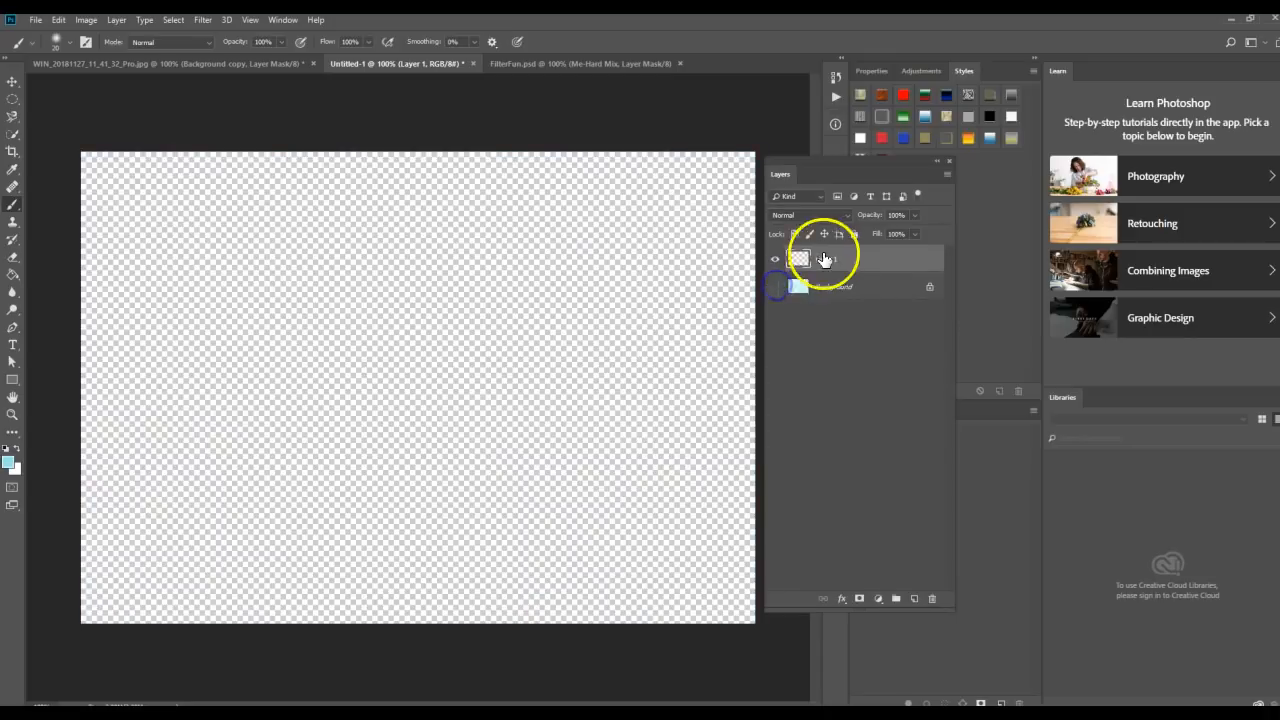
Step: Set the foreground color to dark gray and render Clouds on the new layer
{"action": "left_click", "coordinate": [9, 462]}
{"action": "left_click", "coordinate": [511, 304]}
{"action": "left_click_drag", "start_coordinate": [511, 304], "coordinate": [482, 279]}
{"action": "left_click", "coordinate": [776, 166]}
{"action": "key", "text": "b"}
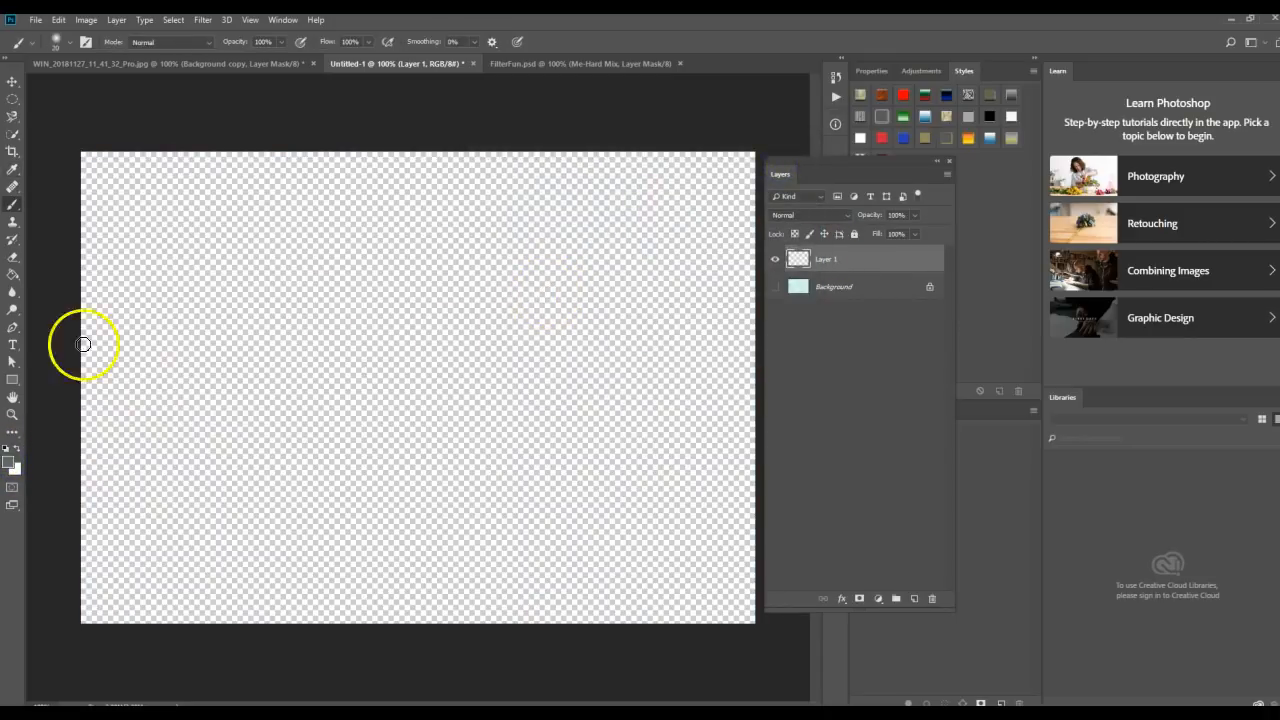
{"action": "left_click", "coordinate": [201, 22]}
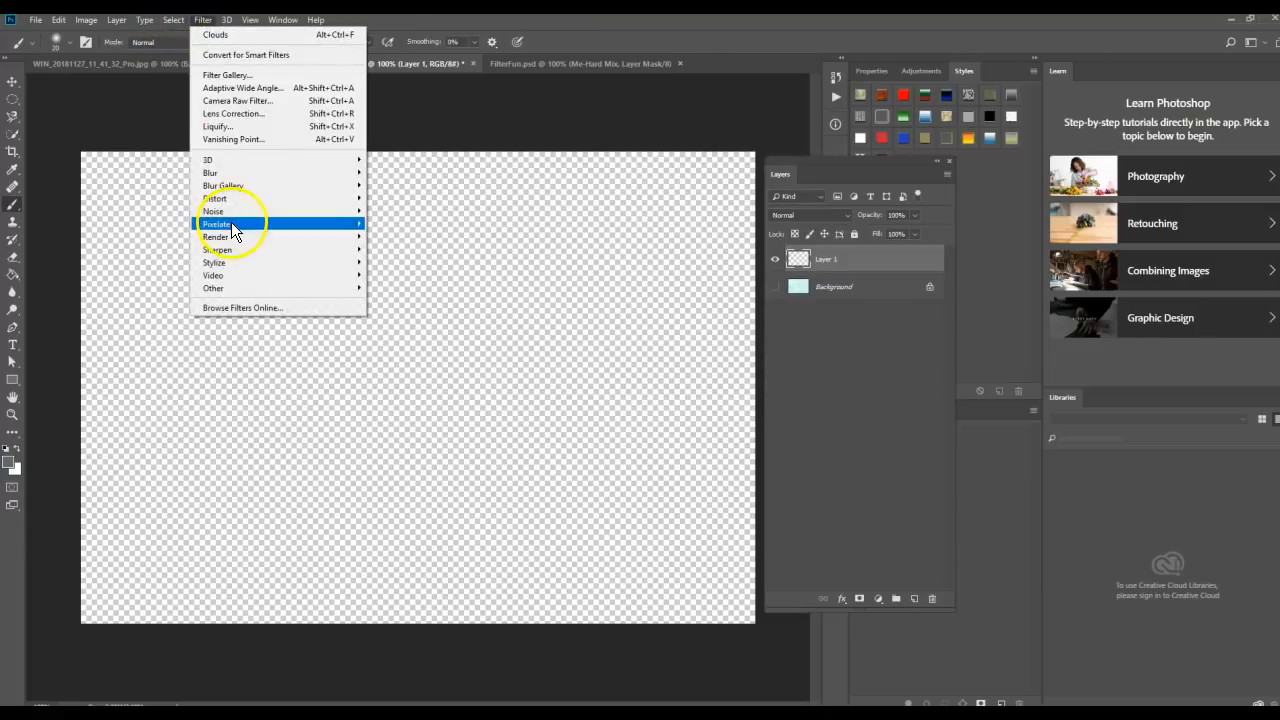
{"action": "left_click", "coordinate": [230, 236]}
{"action": "left_click", "coordinate": [378, 282]}
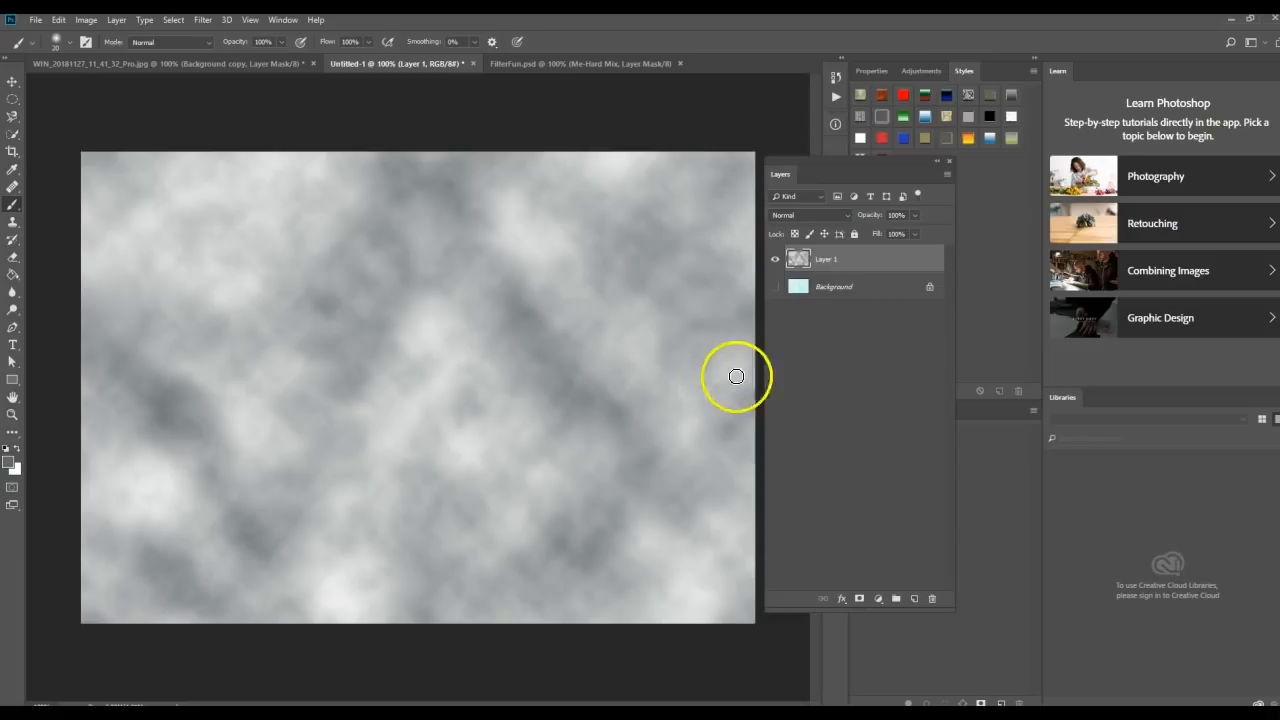
Step: Show the Background again, compare its blue clouds with the gray ones, and delete the Background layer
{"action": "left_click", "coordinate": [774, 287]}
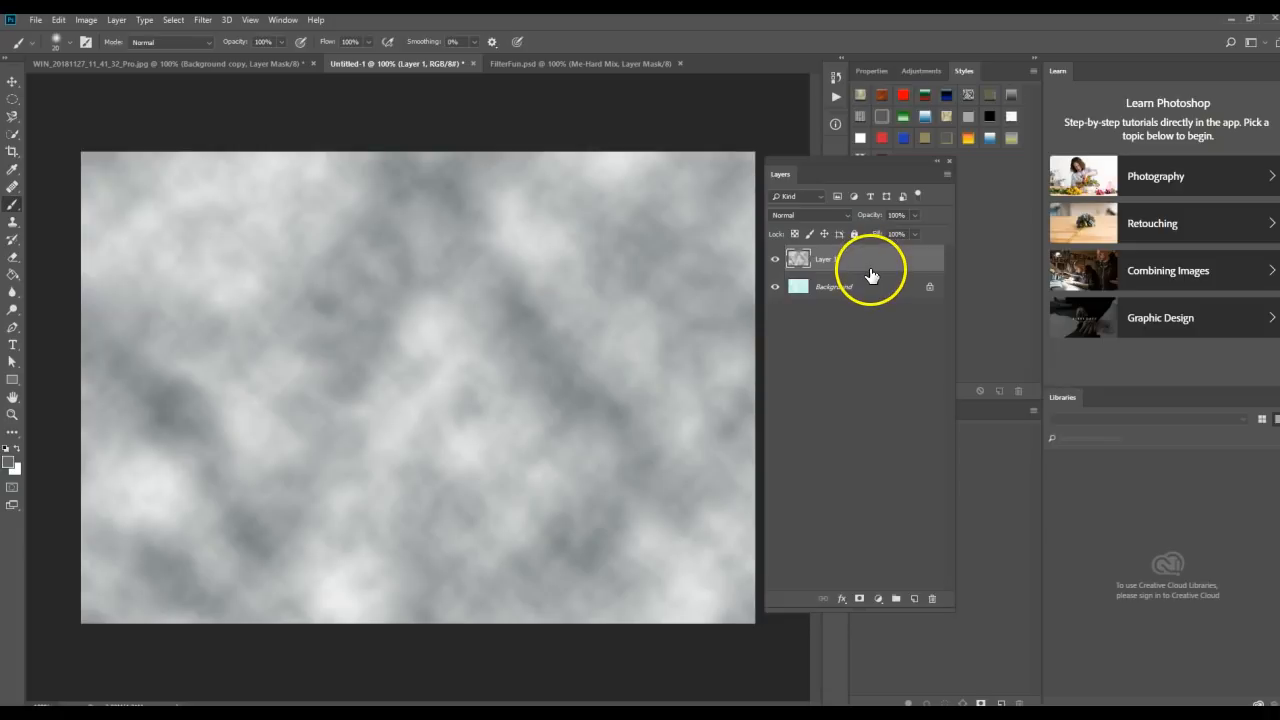
{"action": "left_click", "coordinate": [776, 260]}
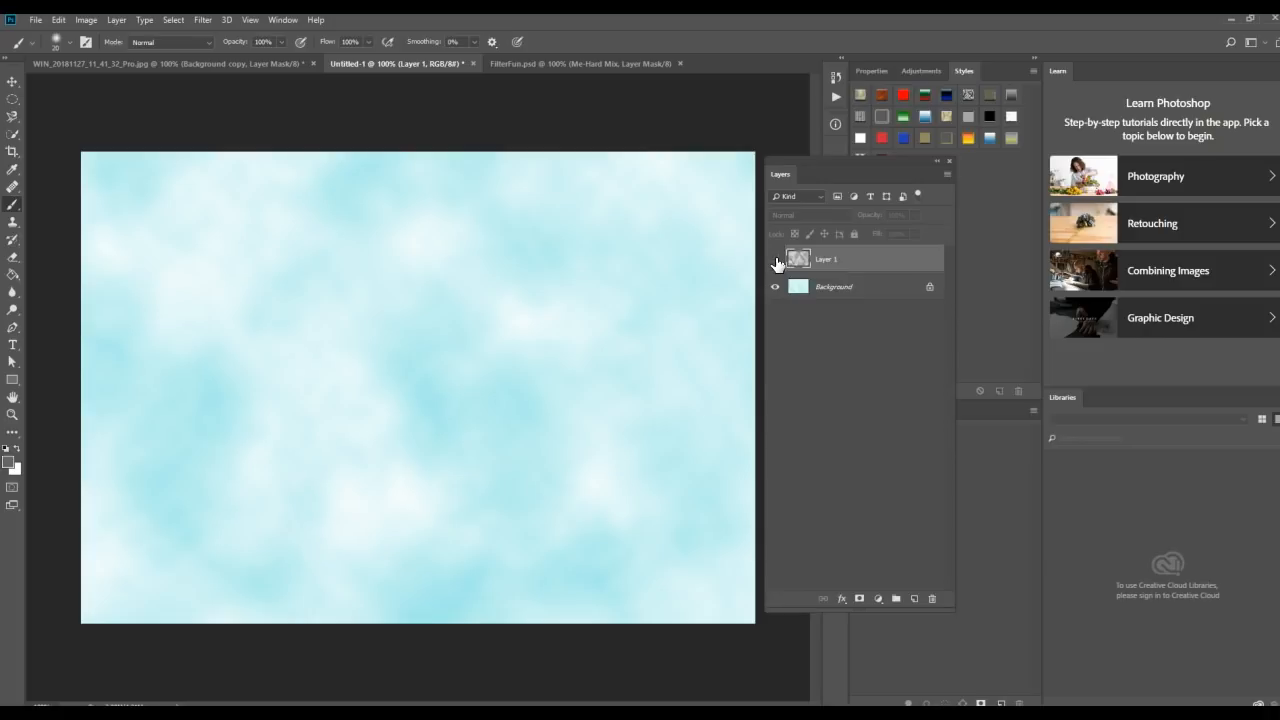
{"action": "left_click", "coordinate": [776, 260]}
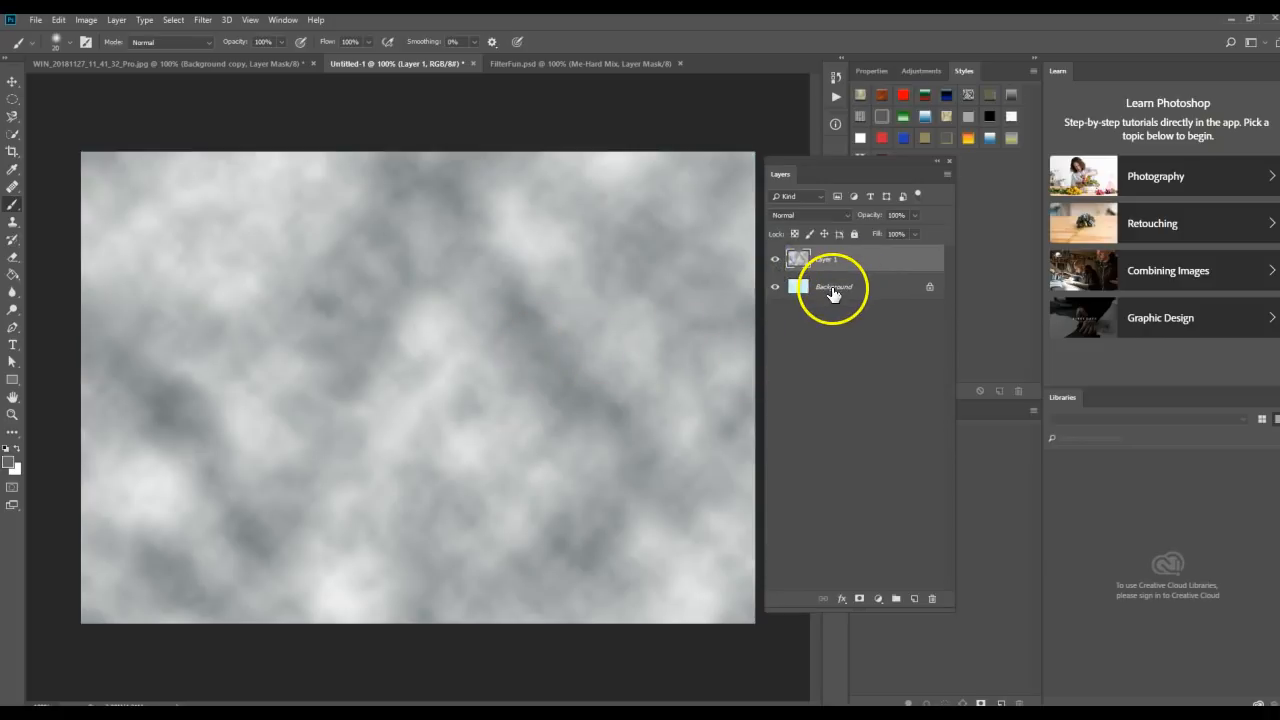
{"action": "left_click_drag", "start_coordinate": [833, 293], "coordinate": [932, 598]}
Step: Rename the gray cloud layer to "Clouds"
{"action": "double_click", "coordinate": [828, 259]}
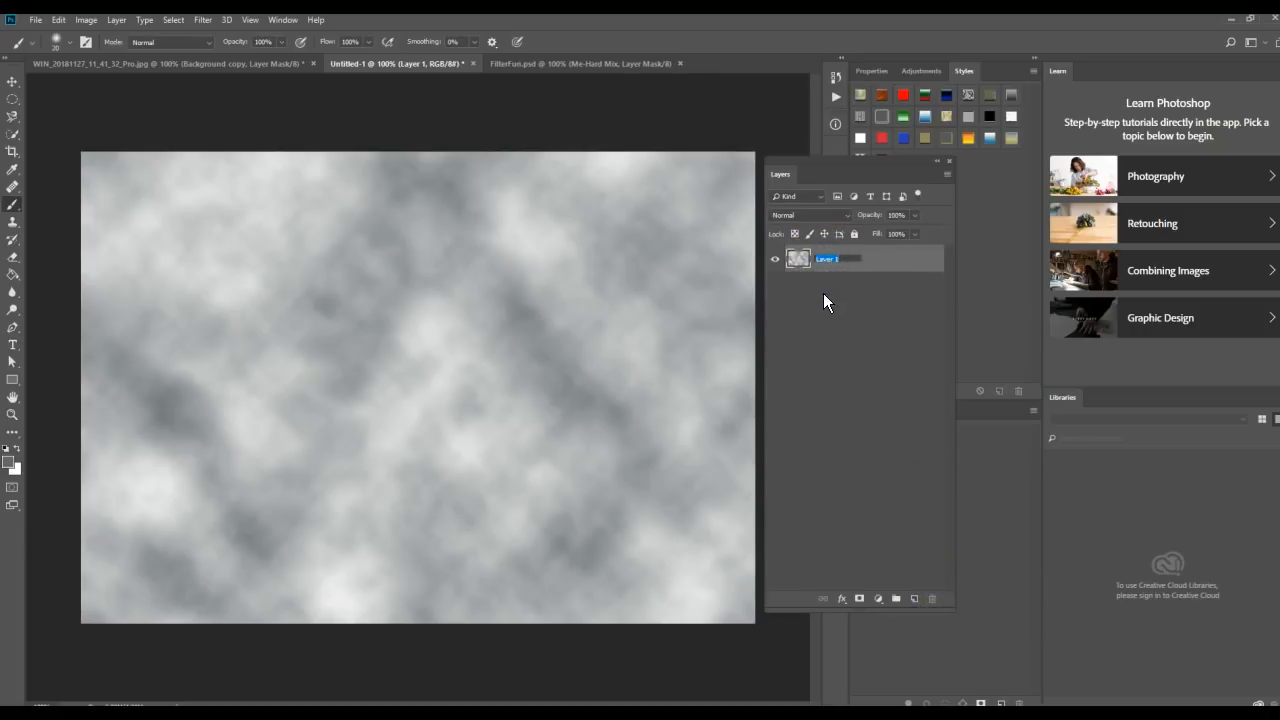
{"action": "type", "text": "Clouds"}
{"action": "key", "text": "Return"}
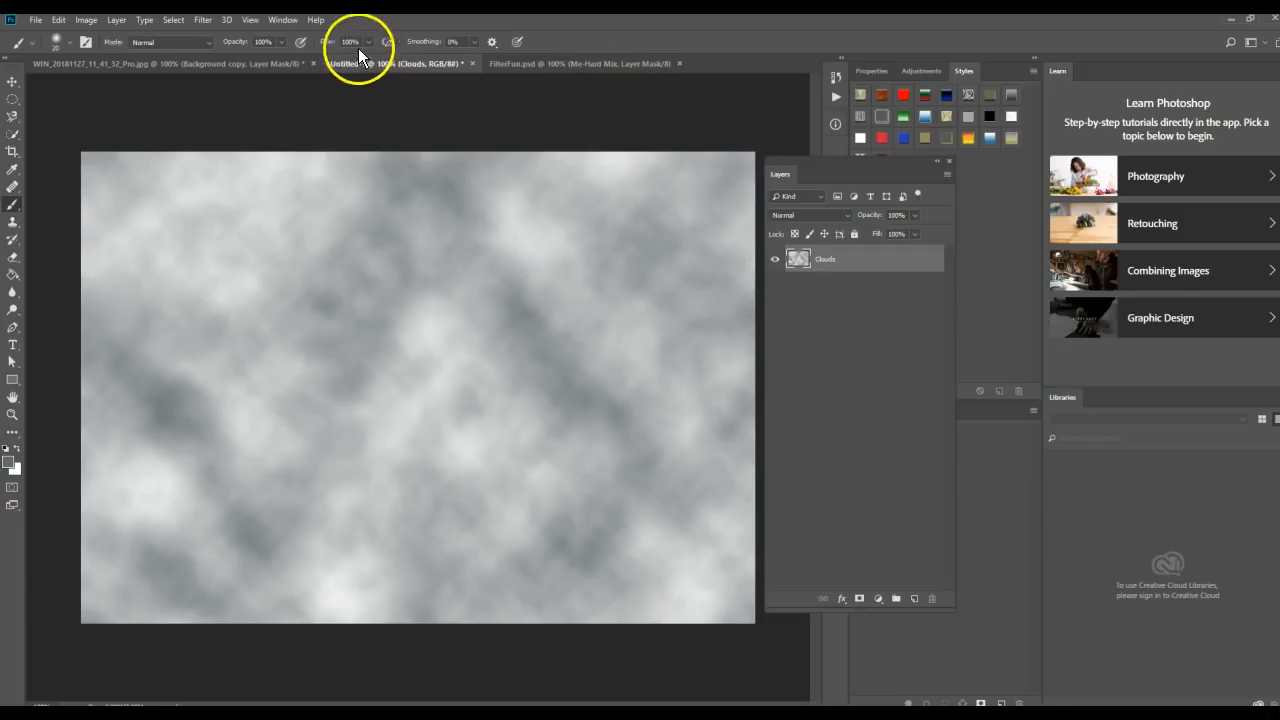
Step: Copy the masked cut-out layer from the photo document into Untitled-1, then dock the photo window again and return to Untitled-1
{"action": "left_click", "coordinate": [254, 63]}
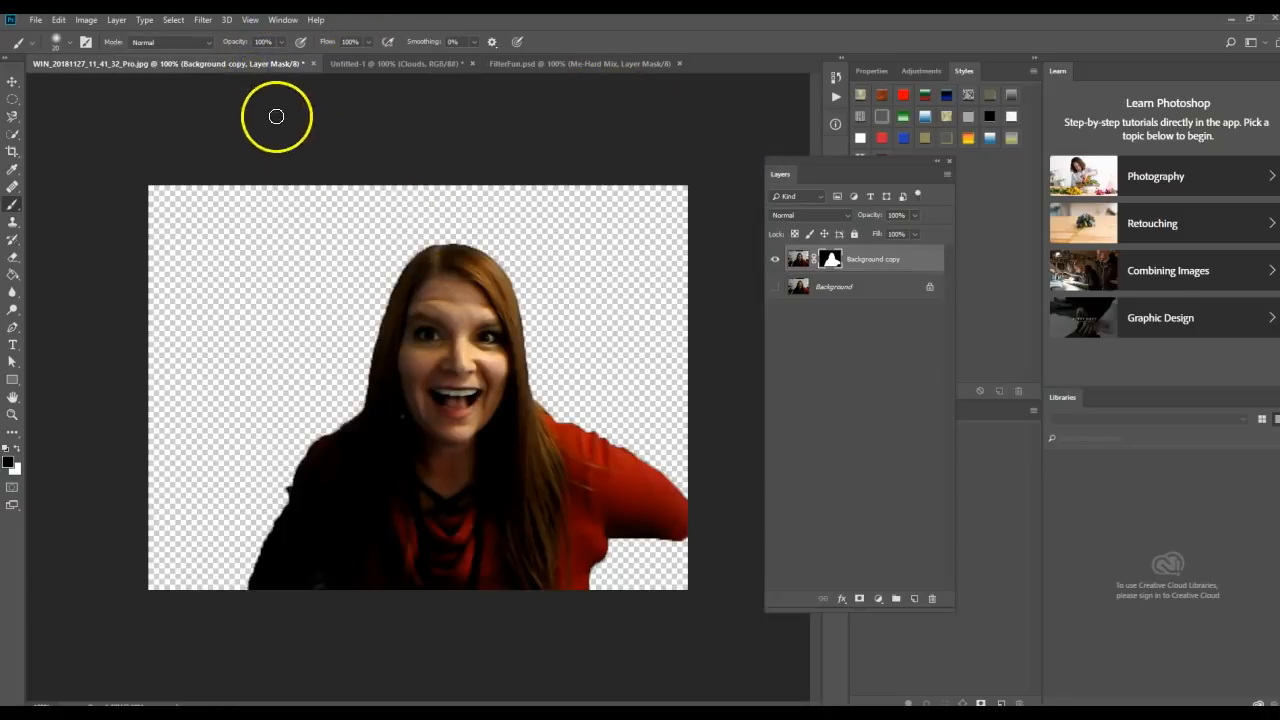
{"action": "left_click_drag", "start_coordinate": [226, 69], "coordinate": [299, 136]}
{"action": "left_click", "coordinate": [12, 81]}
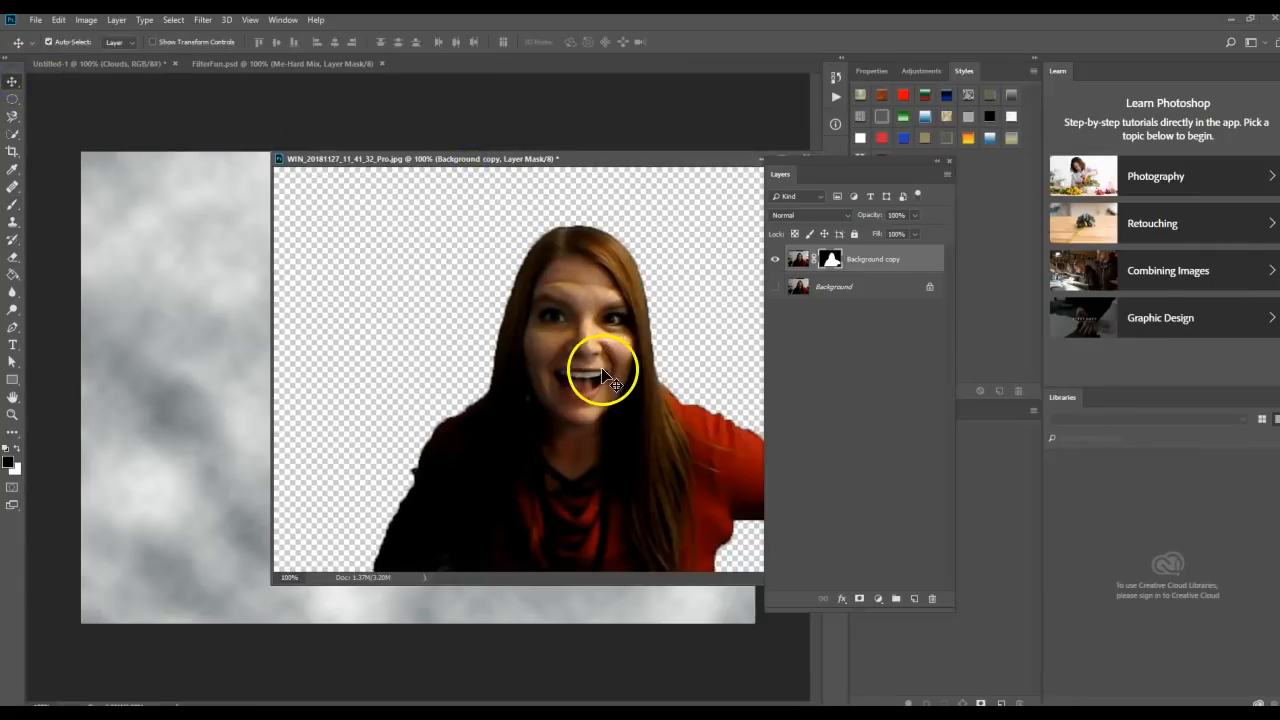
{"action": "left_click_drag", "start_coordinate": [570, 371], "coordinate": [172, 296]}
{"action": "left_click_drag", "start_coordinate": [623, 158], "coordinate": [616, 63]}
{"action": "left_click", "coordinate": [154, 66]}
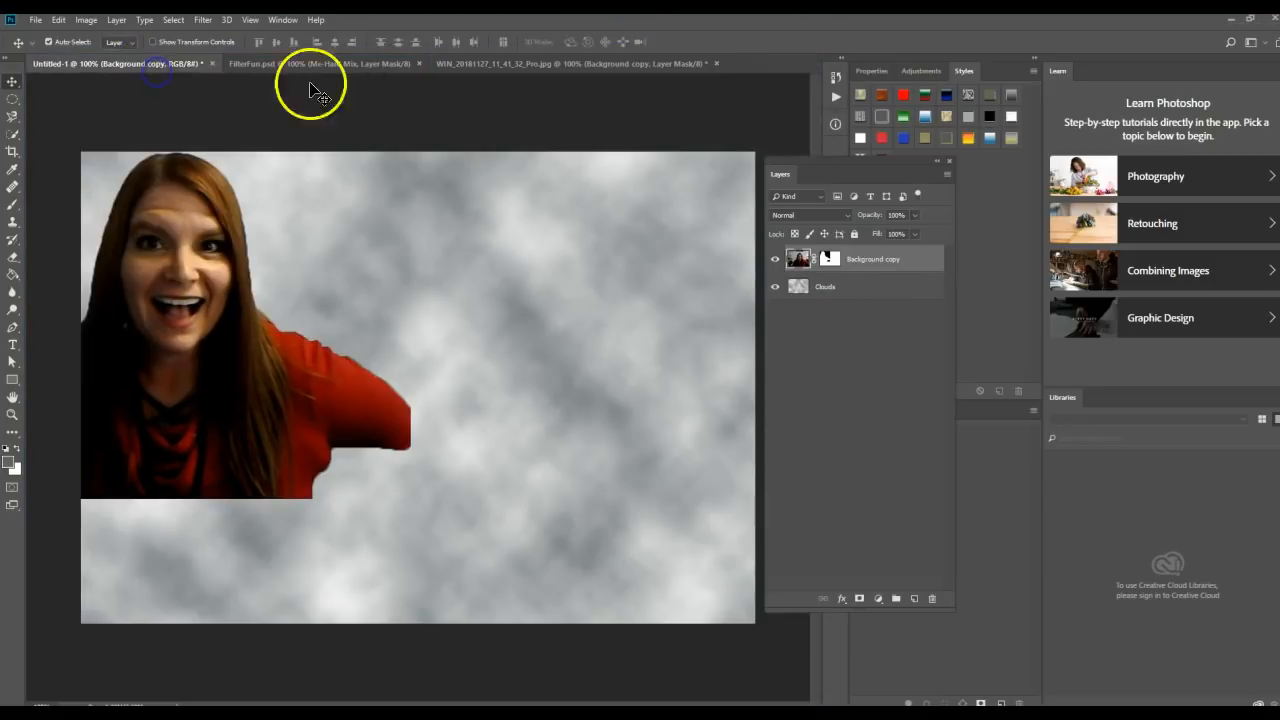
Step: Move the cut-out woman down to the canvas's bottom edge, duplicate her, and place both copies side by side in the lower right half
{"action": "left_click_drag", "start_coordinate": [189, 277], "coordinate": [270, 397]}
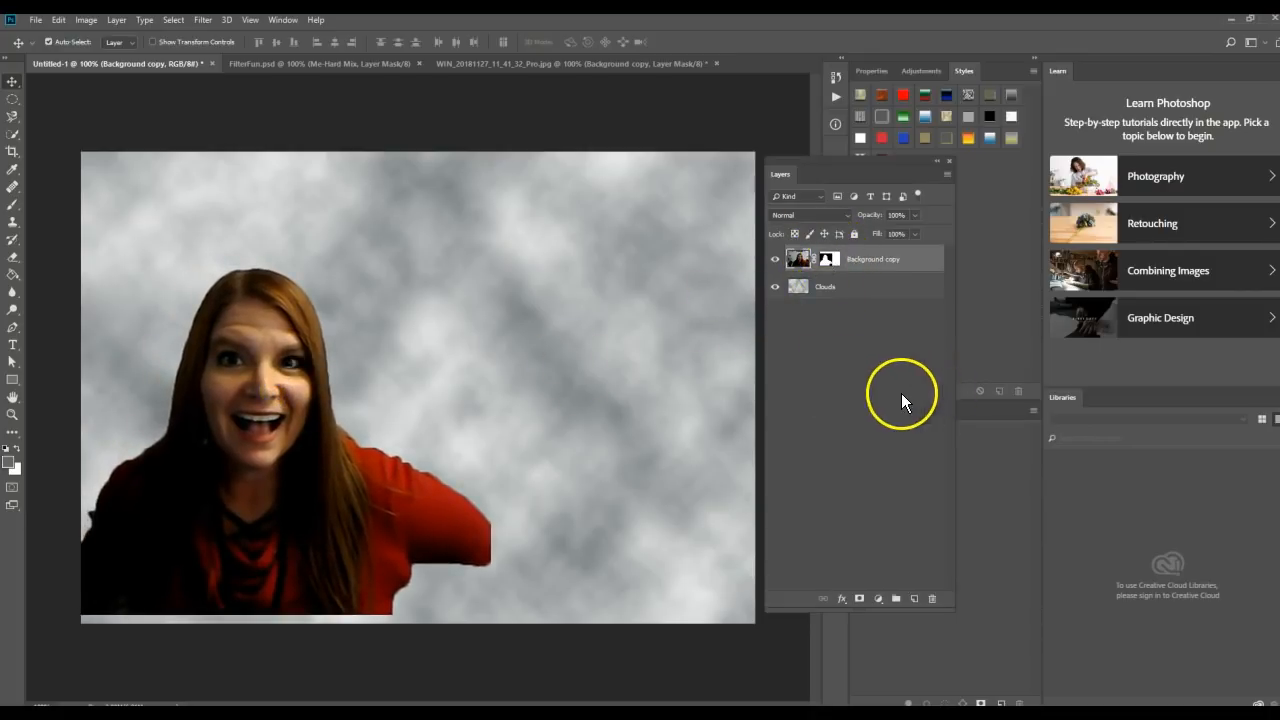
{"action": "key", "text": "ctrl+t"}
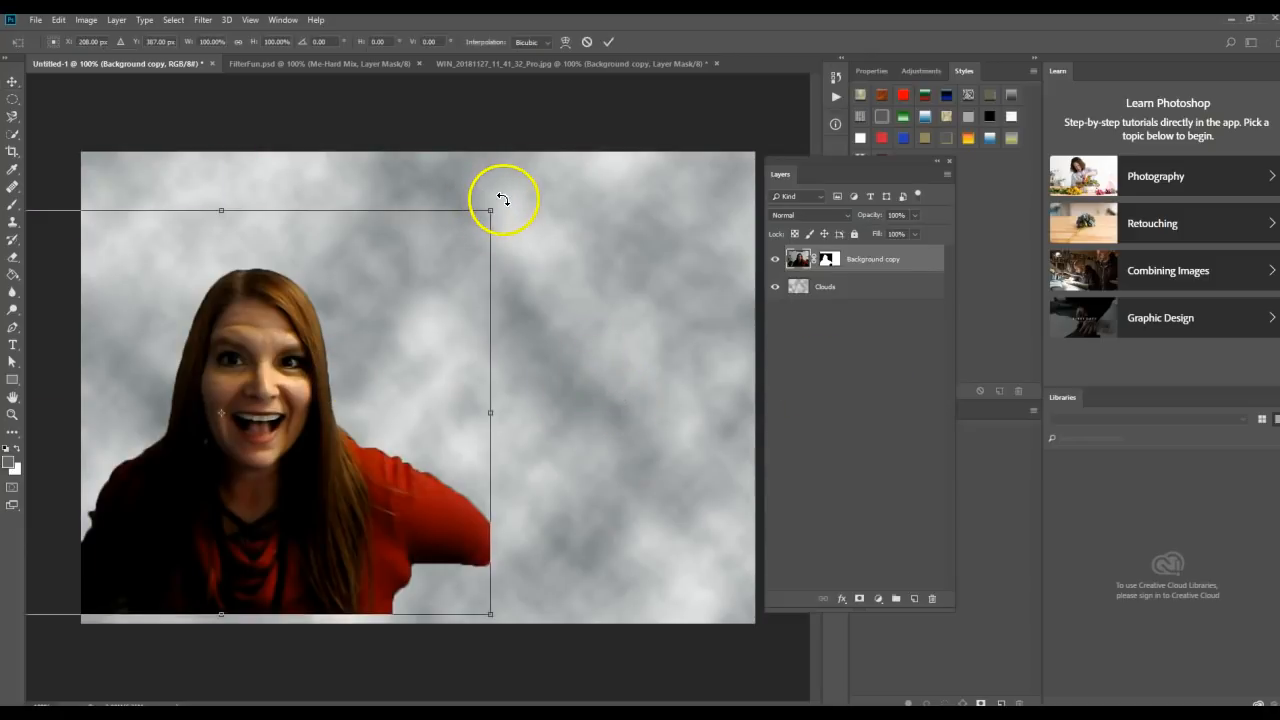
{"action": "left_click", "coordinate": [588, 42]}
{"action": "left_click_drag", "start_coordinate": [312, 458], "coordinate": [604, 541]}
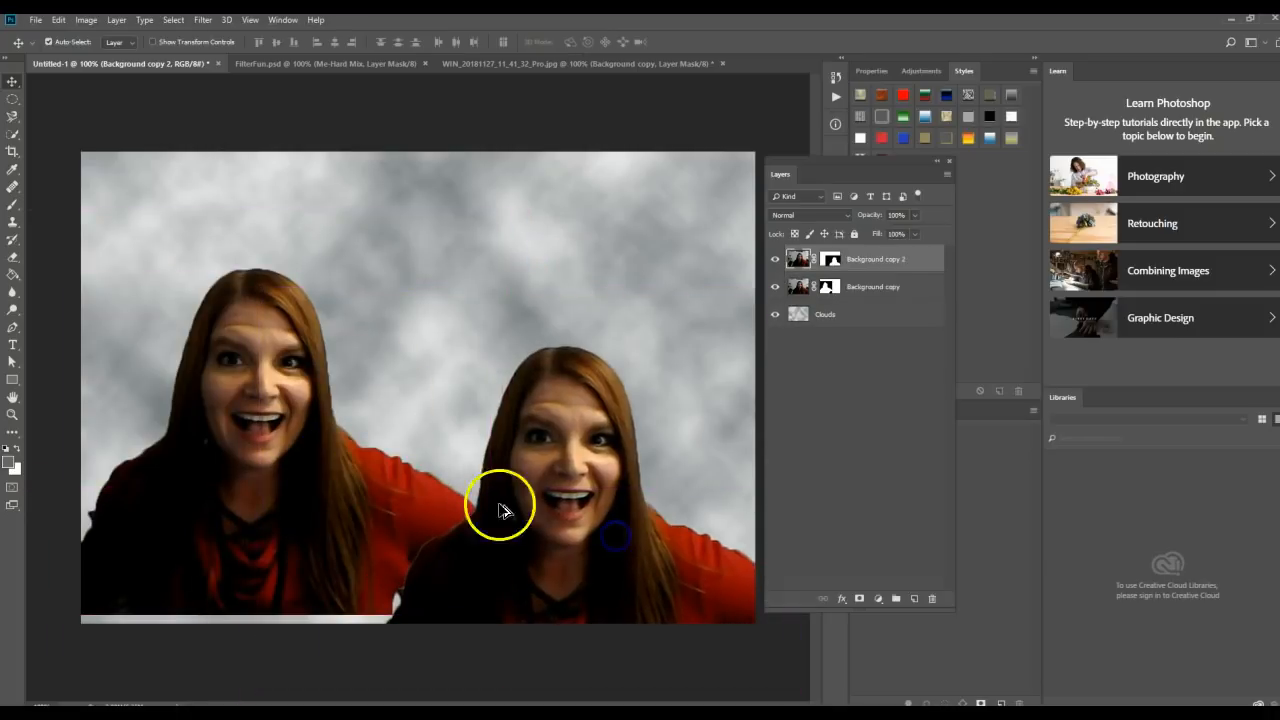
{"action": "left_click_drag", "start_coordinate": [580, 494], "coordinate": [632, 518]}
{"action": "left_click_drag", "start_coordinate": [271, 423], "coordinate": [390, 500]}
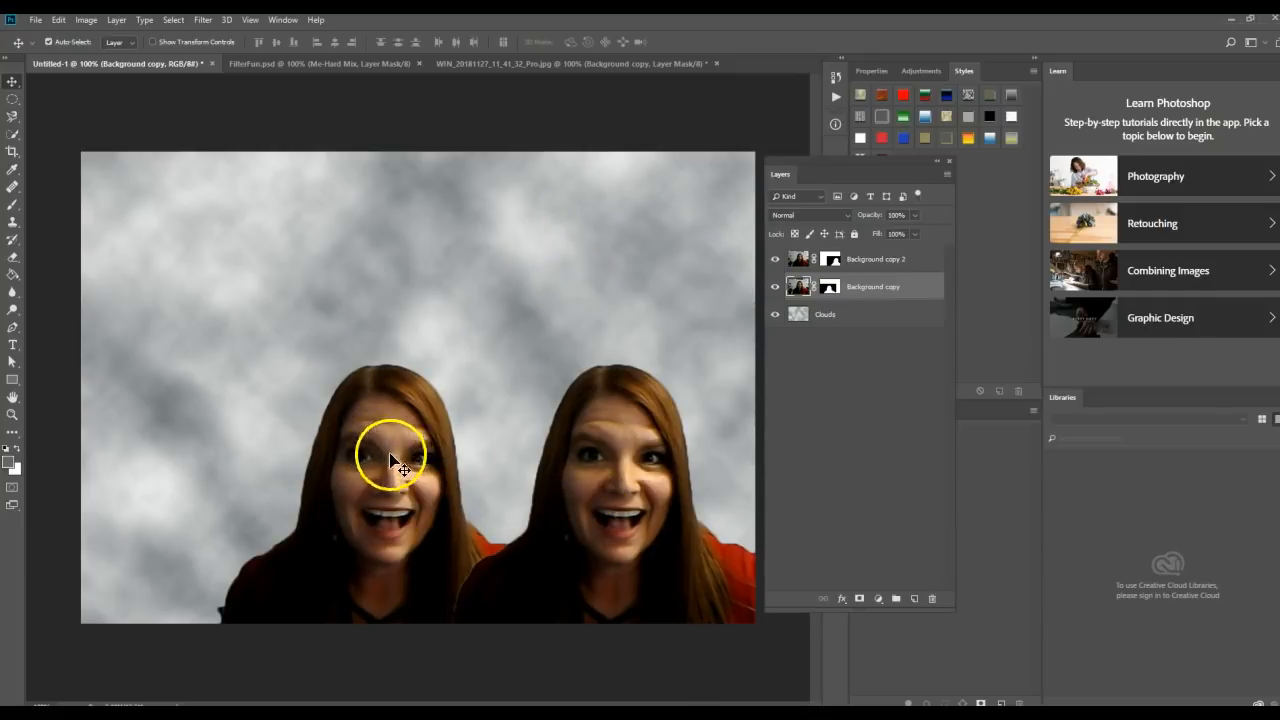
Step: Duplicate the left cut-out and rotate the copy nearly upside down so it hangs in from the canvas's upper-left edge
{"action": "left_click_drag", "start_coordinate": [386, 471], "coordinate": [210, 282]}
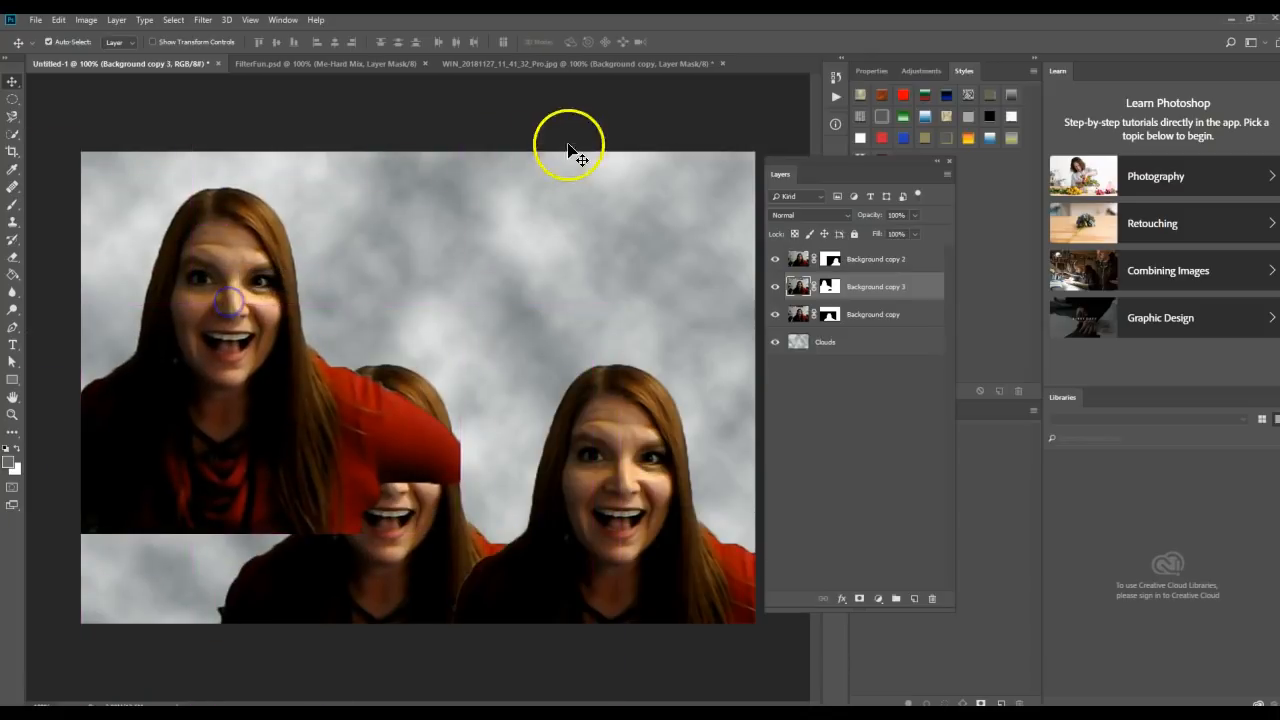
{"action": "key", "text": "ctrl+t"}
{"action": "left_click_drag", "start_coordinate": [463, 137], "coordinate": [202, 559]}
{"action": "left_click_drag", "start_coordinate": [228, 436], "coordinate": [217, 424]}
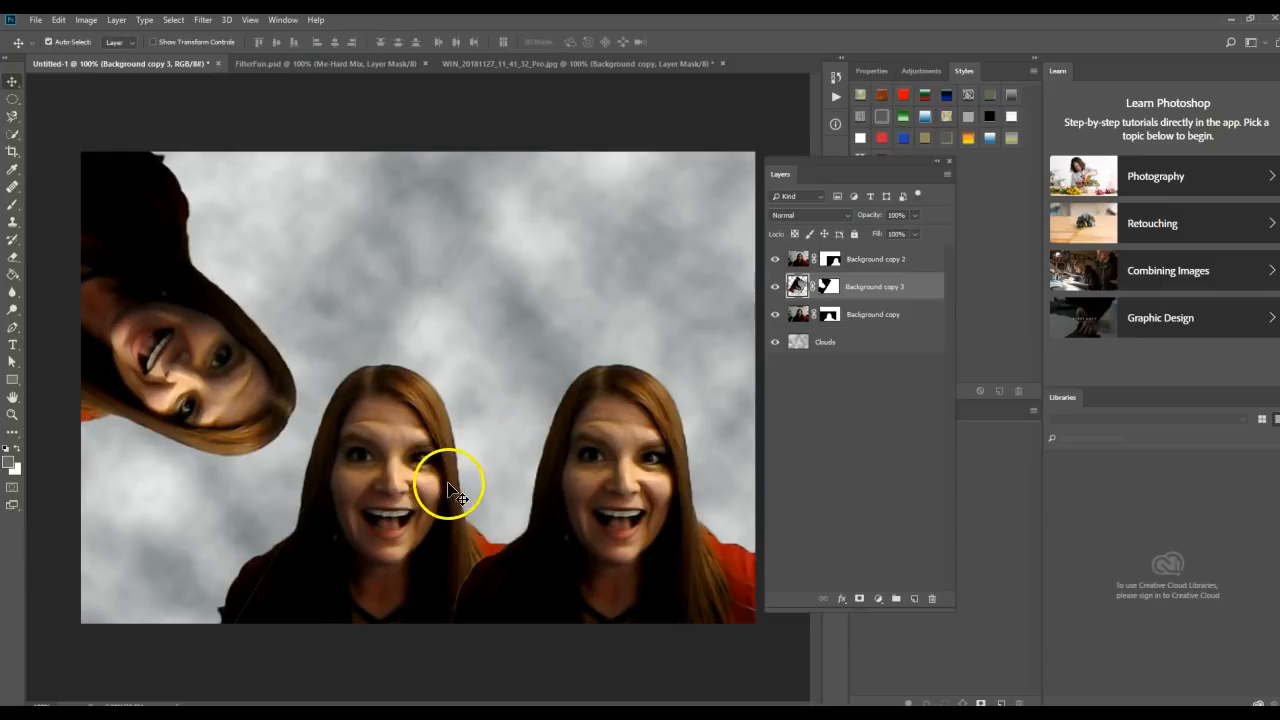
Step: Duplicate the lower-right cut-out and rotate the copy nearly upside down so it hangs in from the canvas's upper-right corner
{"action": "left_click", "coordinate": [624, 503]}
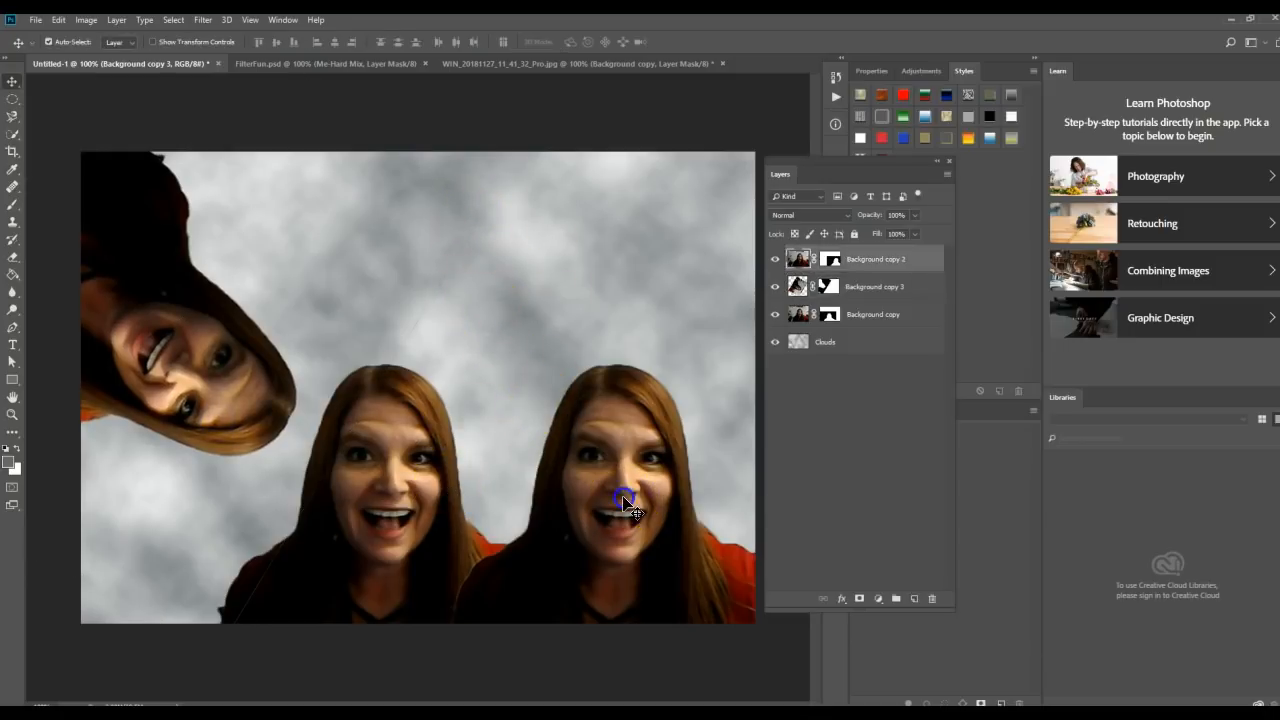
{"action": "left_click_drag", "start_coordinate": [624, 508], "coordinate": [594, 257], "text": "alt"}
{"action": "key", "text": "ctrl+t"}
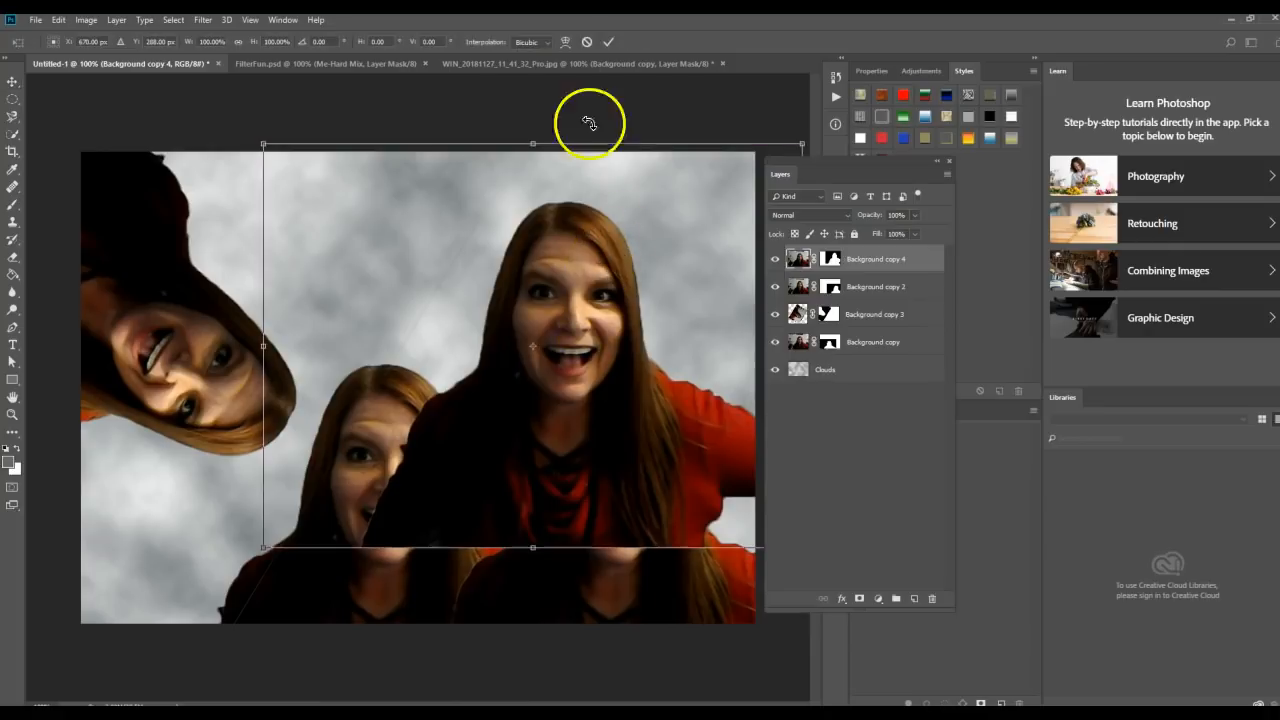
{"action": "left_click_drag", "start_coordinate": [515, 133], "coordinate": [558, 262]}
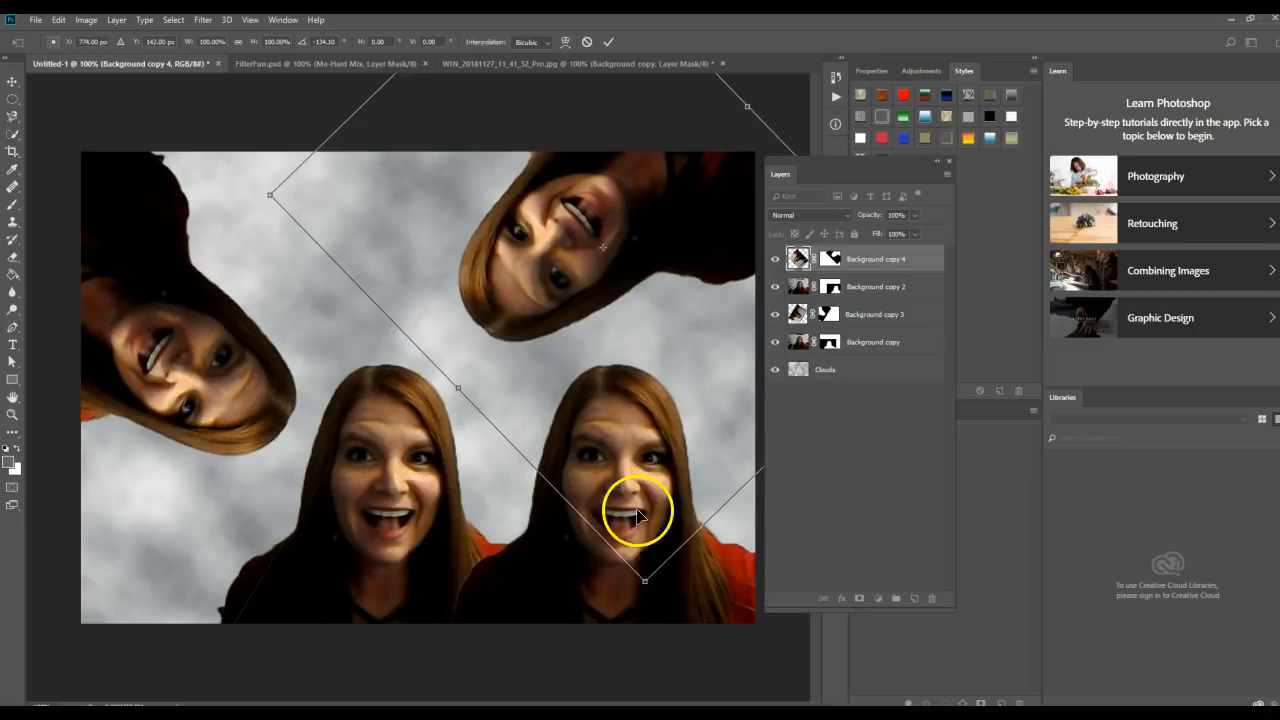
{"action": "left_click_drag", "start_coordinate": [651, 571], "coordinate": [648, 541]}
{"action": "left_click_drag", "start_coordinate": [569, 257], "coordinate": [588, 260]}
{"action": "key", "text": "Return"}
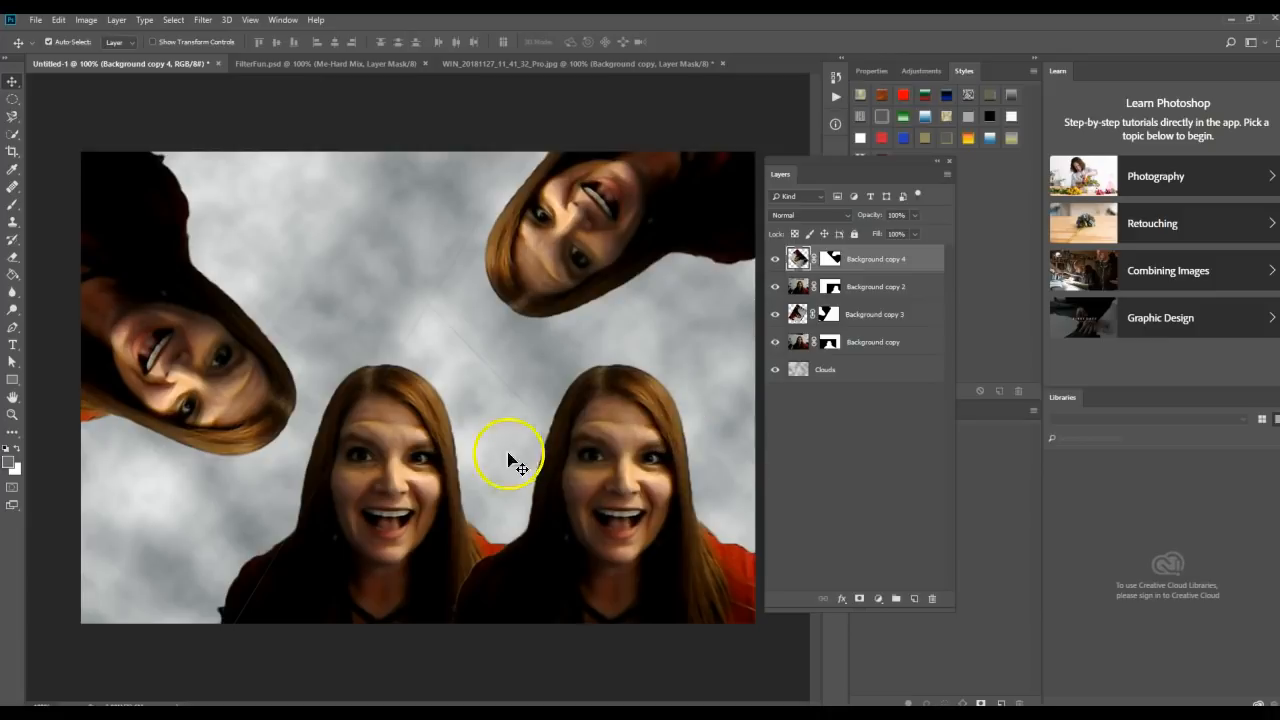
Step: Lower the bottom-left upright cut-out slightly and rotate it a little clockwise
{"action": "left_click", "coordinate": [445, 480]}
{"action": "left_click_drag", "start_coordinate": [420, 485], "coordinate": [426, 503]}
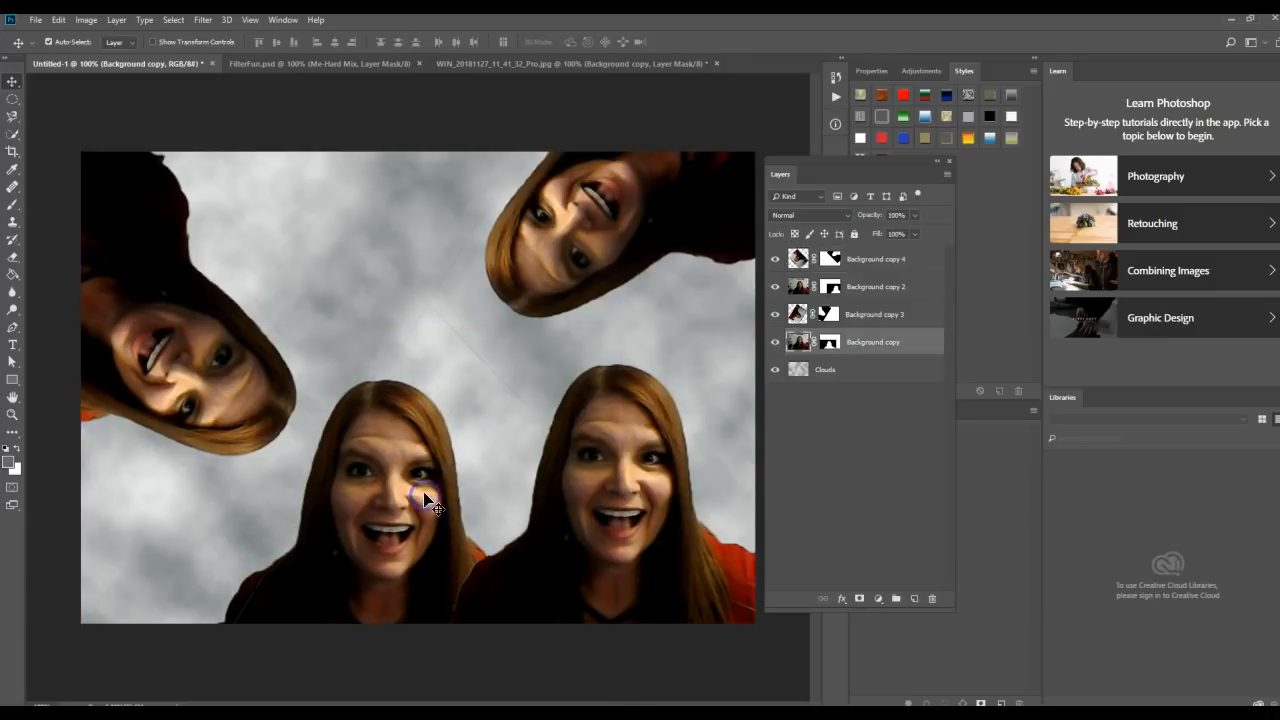
{"action": "key", "text": "ctrl+t"}
{"action": "left_click_drag", "start_coordinate": [640, 297], "coordinate": [670, 350]}
{"action": "key", "text": "Return"}
Step: Rotate the lower-right cut-out about 15.6° counterclockwise and shift it slightly down
{"action": "left_click", "coordinate": [633, 475]}
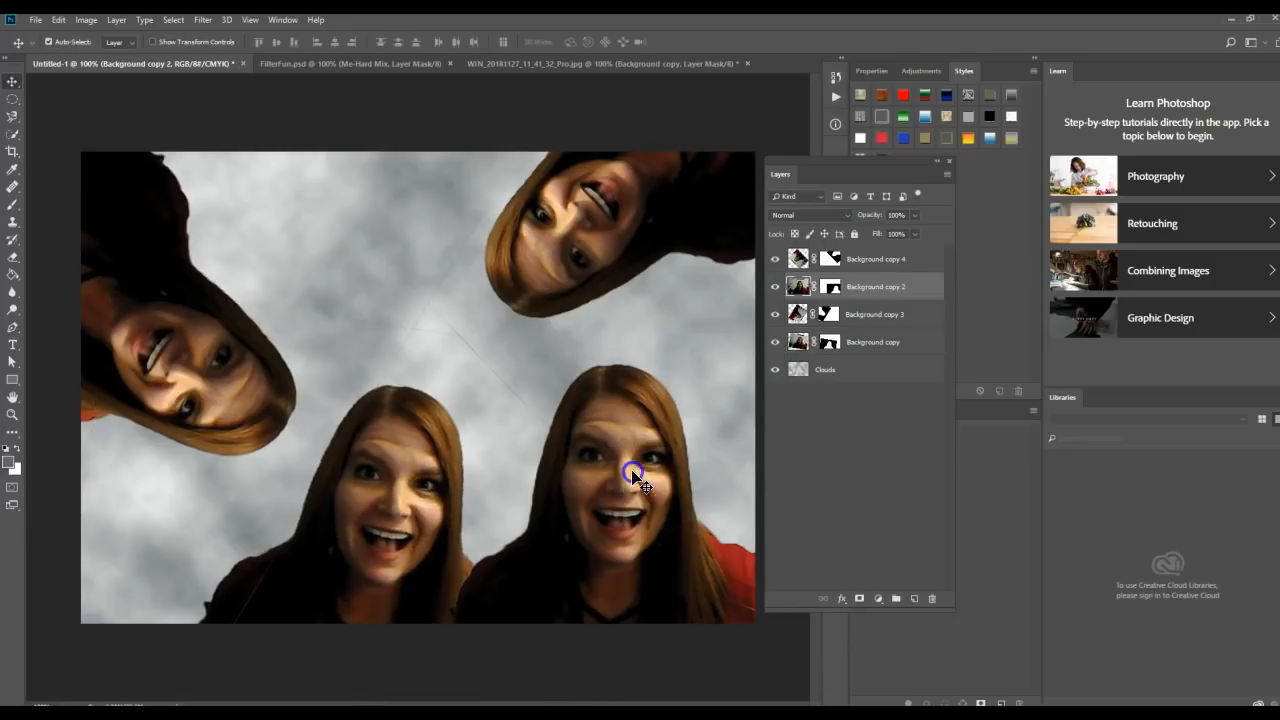
{"action": "key", "text": "ctrl+t"}
{"action": "left_click_drag", "start_coordinate": [657, 294], "coordinate": [593, 312]}
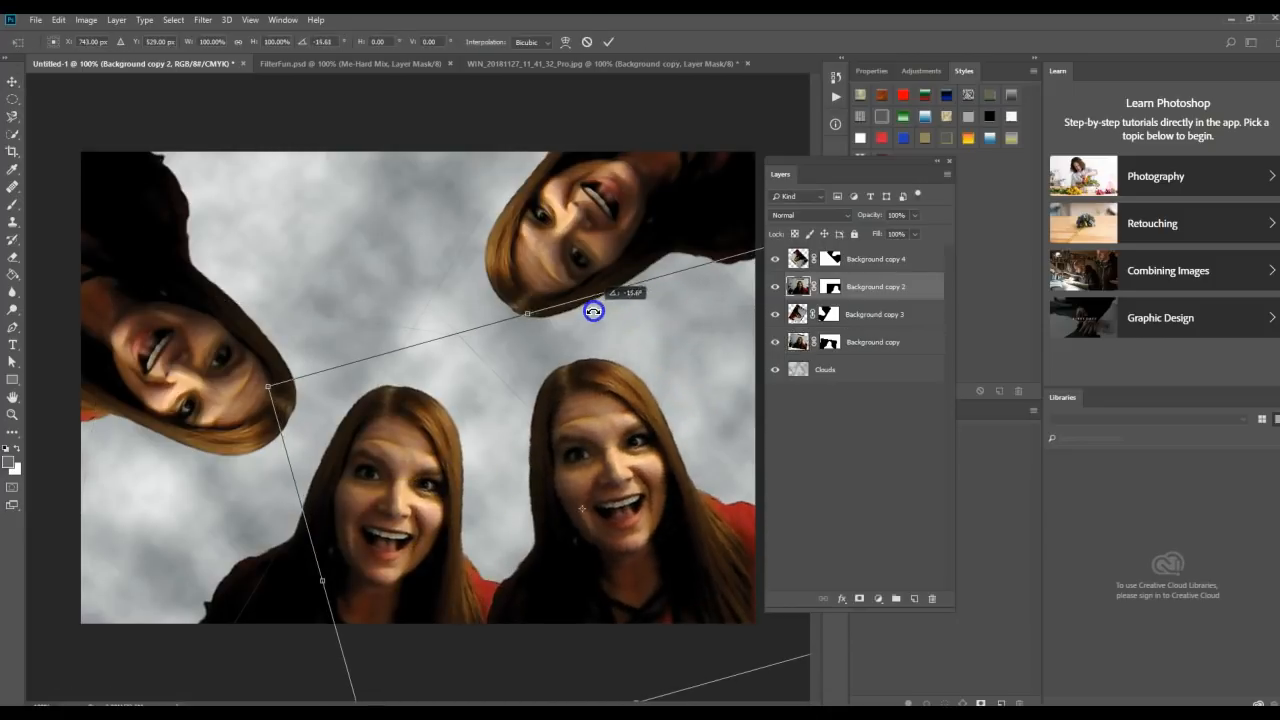
{"action": "left_click_drag", "start_coordinate": [616, 517], "coordinate": [615, 531]}
{"action": "key", "text": "Return"}
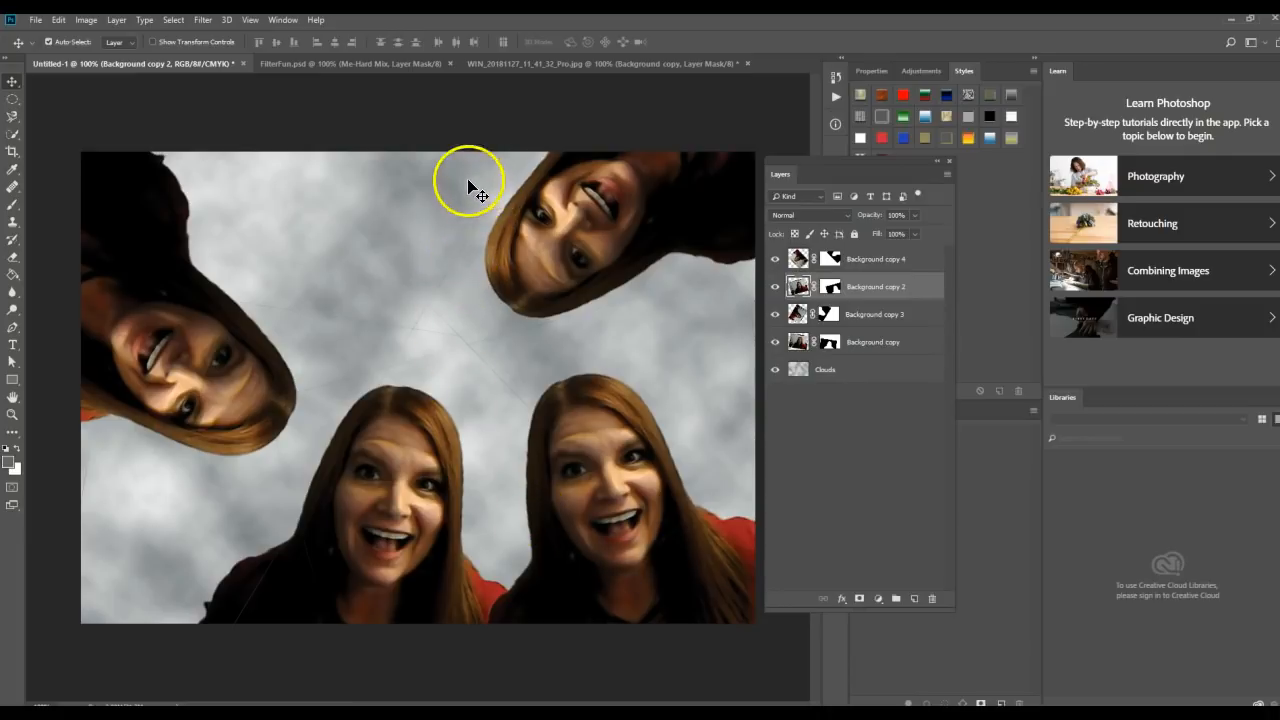
Step: Hide the three upper cut-out layers and brush black on Background copy's mask to remove its stray edge lines over the clouds
{"action": "left_click", "coordinate": [838, 262]}
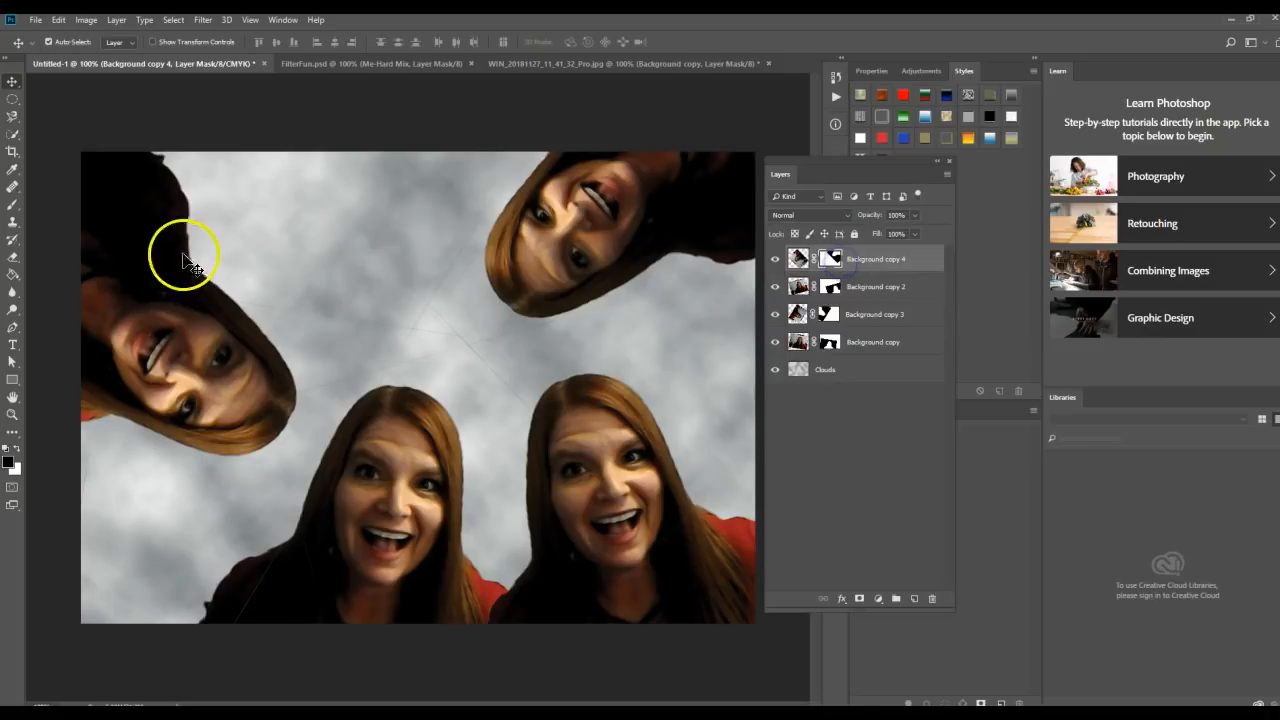
{"action": "left_click", "coordinate": [12, 206]}
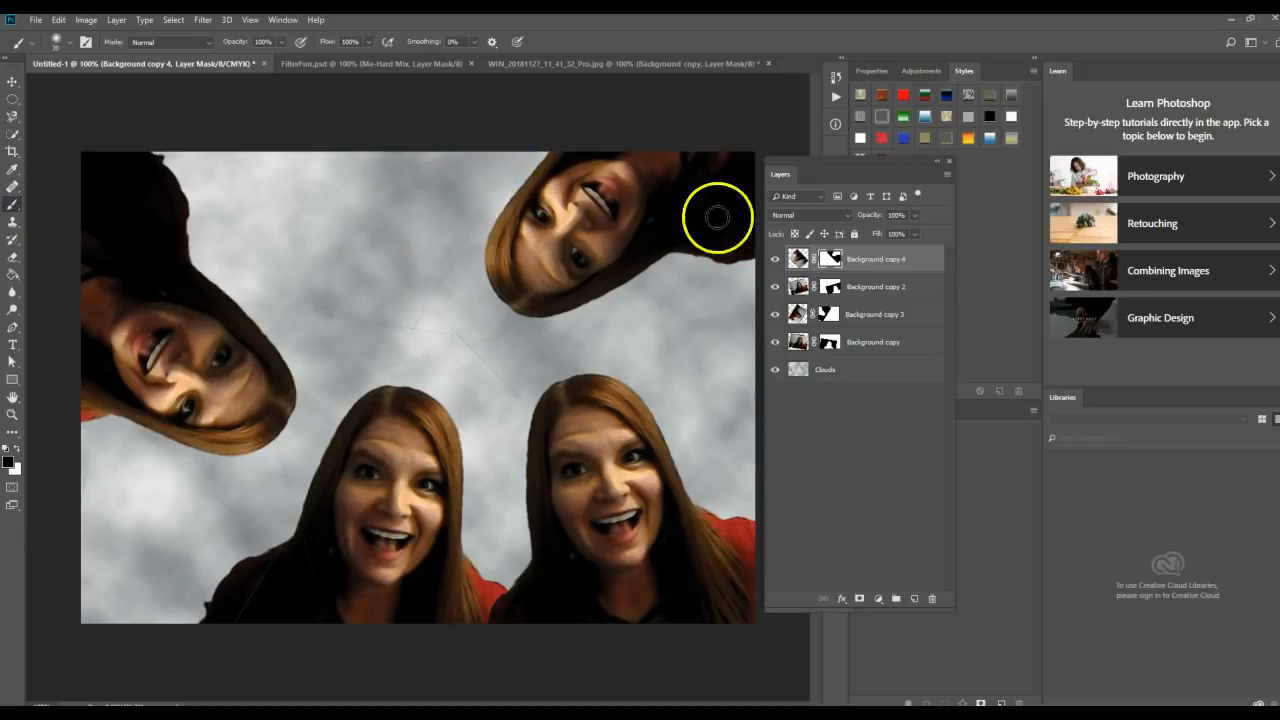
{"action": "left_click_drag", "start_coordinate": [775, 259], "coordinate": [775, 335]}
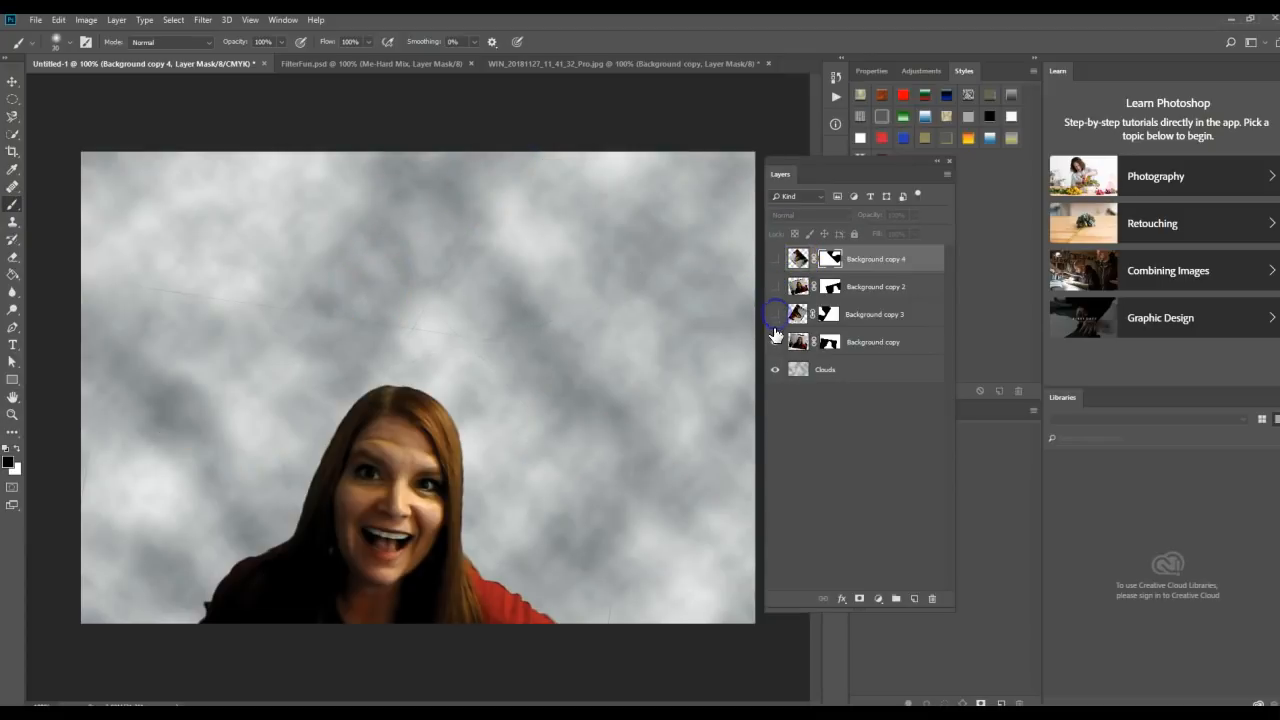
{"action": "left_click", "coordinate": [826, 344]}
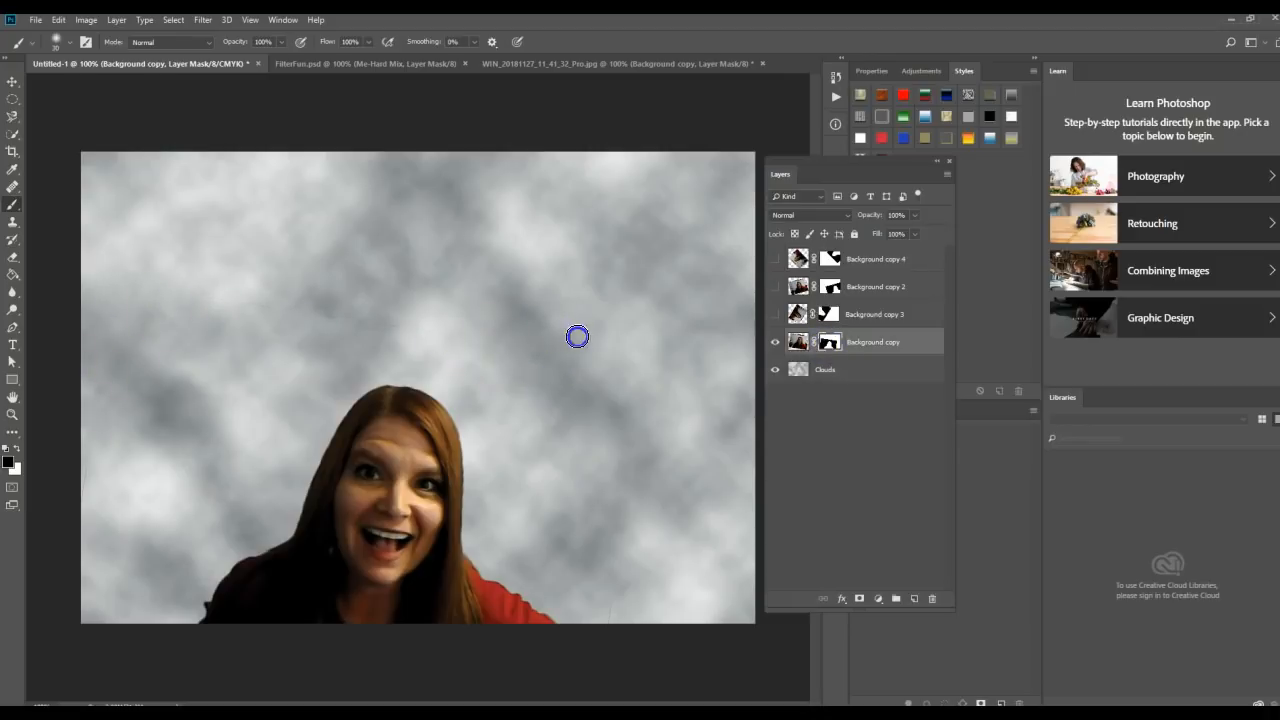
{"action": "left_click", "coordinate": [629, 476]}
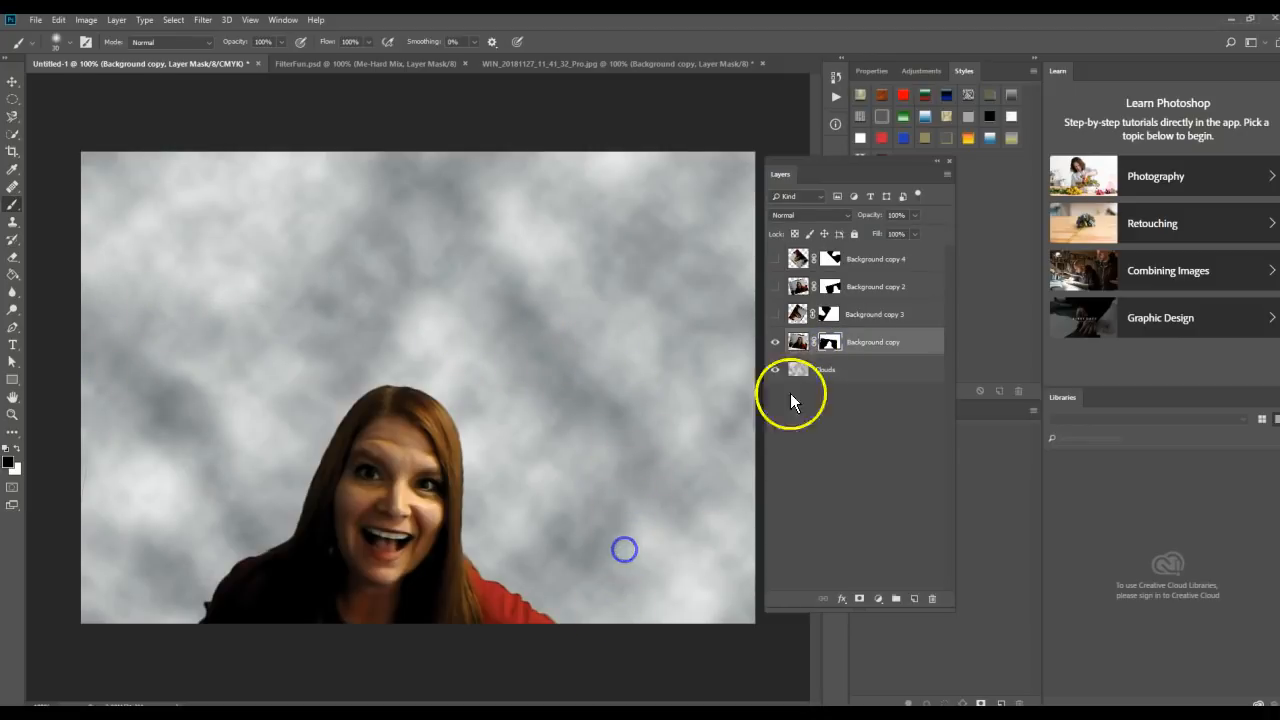
Step: Show Background copy 3 and paint black on its mask along the stray edge line with a larger brush
{"action": "left_click", "coordinate": [775, 314]}
{"action": "left_click", "coordinate": [829, 314]}
{"action": "left_click", "coordinate": [502, 193]}
{"action": "mouse_move", "coordinate": [471, 209]}
{"action": "left_mouse_down"}
{"action": "mouse_move", "coordinate": [379, 413]}
{"action": "mouse_move", "coordinate": [207, 640]}
{"action": "left_mouse_up"}
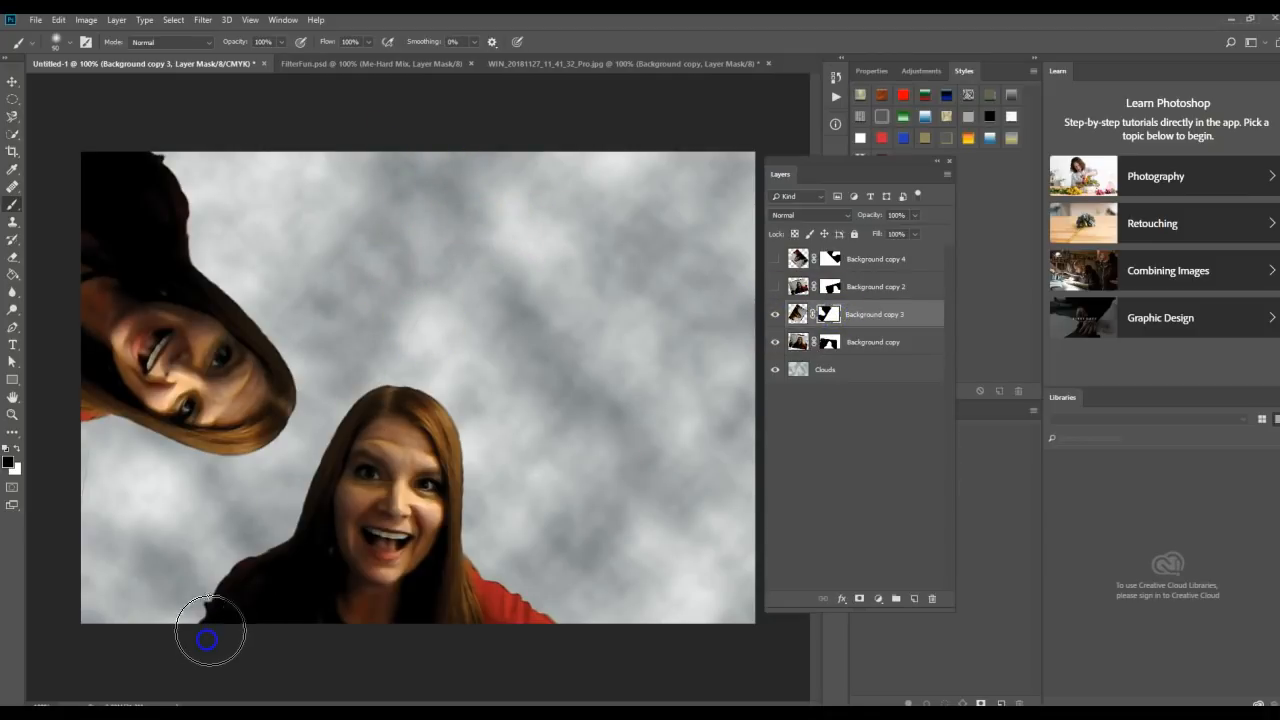
Step: Show Background copy 2 and paint black on its mask to erase the faint line around the cut-out
{"action": "left_click", "coordinate": [775, 286]}
{"action": "left_click", "coordinate": [829, 286]}
{"action": "mouse_move", "coordinate": [556, 338]}
{"action": "left_mouse_down"}
{"action": "mouse_move", "coordinate": [314, 391]}
{"action": "mouse_move", "coordinate": [423, 353]}
{"action": "mouse_move", "coordinate": [261, 395]}
{"action": "mouse_move", "coordinate": [343, 628]}
{"action": "left_mouse_up"}
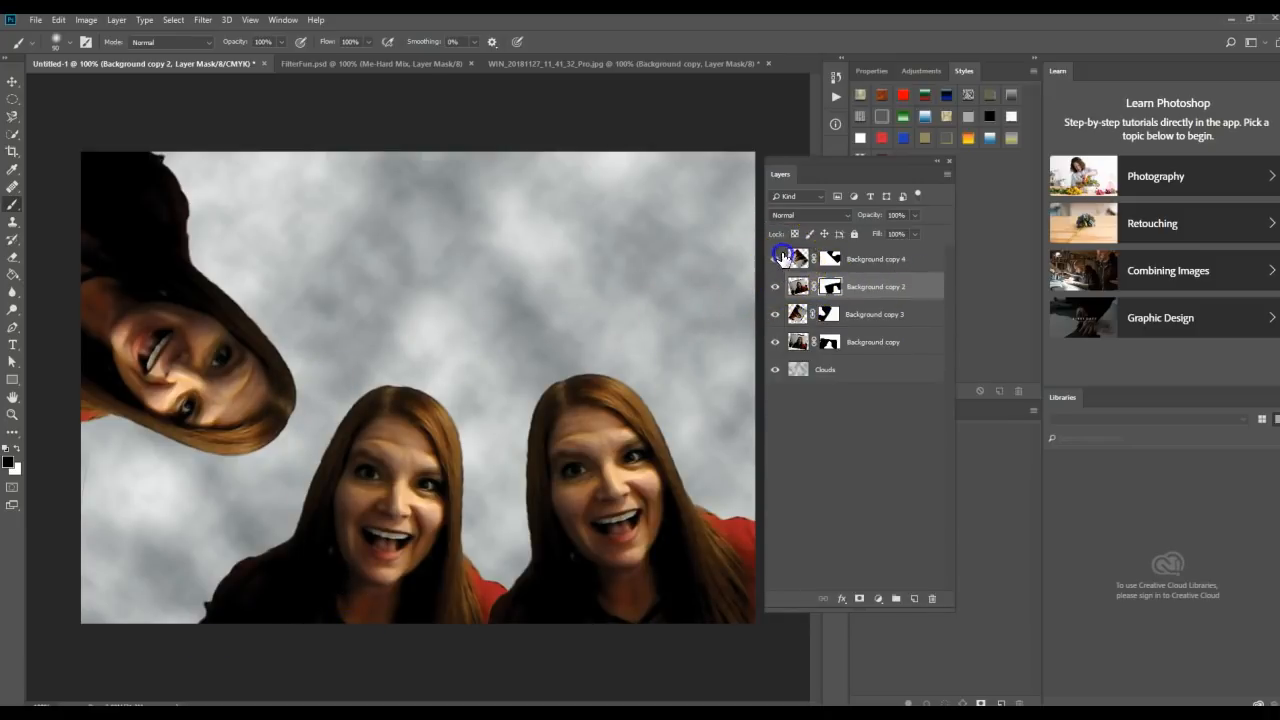
Step: Show Background copy 4 and paint black on its mask to clean the leftover edge lines across the clouds
{"action": "left_click", "coordinate": [775, 259]}
{"action": "left_click", "coordinate": [829, 259]}
{"action": "mouse_move", "coordinate": [411, 243]}
{"action": "left_mouse_down"}
{"action": "mouse_move", "coordinate": [437, 334]}
{"action": "mouse_move", "coordinate": [497, 374]}
{"action": "mouse_move", "coordinate": [651, 543]}
{"action": "mouse_move", "coordinate": [769, 394]}
{"action": "left_mouse_up"}
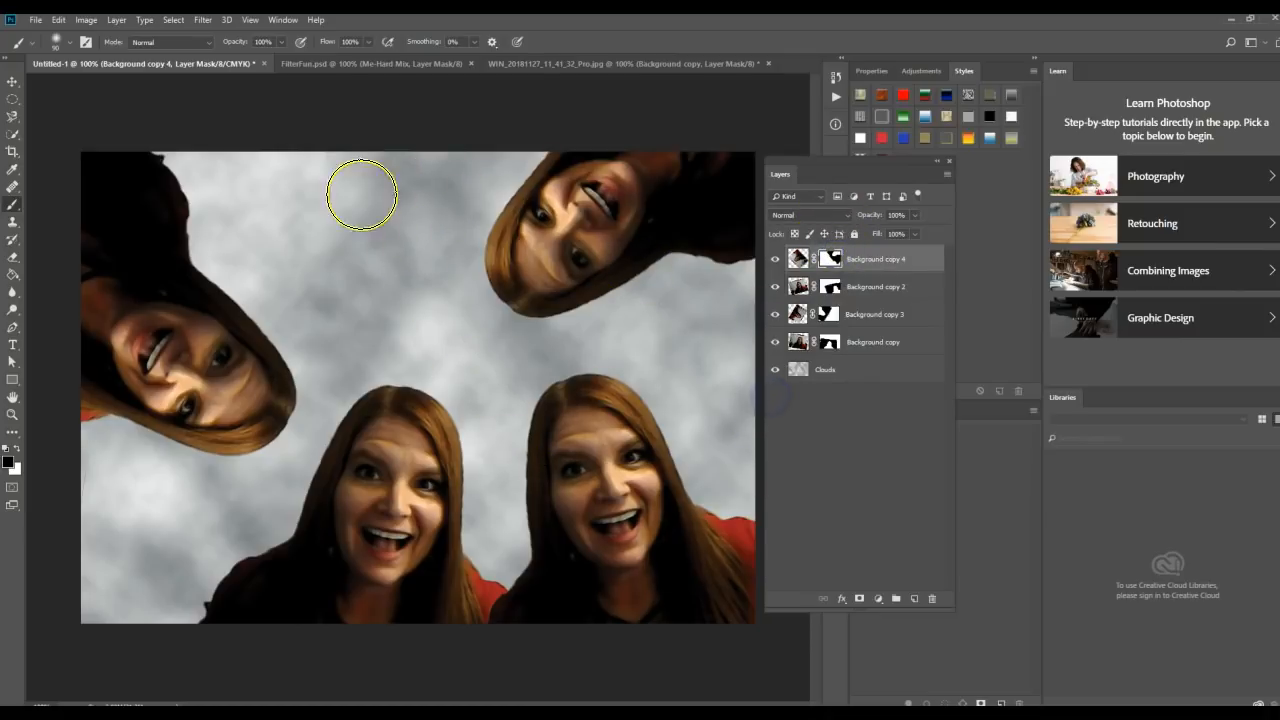
{"action": "mouse_move", "coordinate": [390, 240]}
{"action": "left_mouse_down"}
{"action": "mouse_move", "coordinate": [371, 240]}
{"action": "mouse_move", "coordinate": [274, 157]}
{"action": "left_mouse_up"}
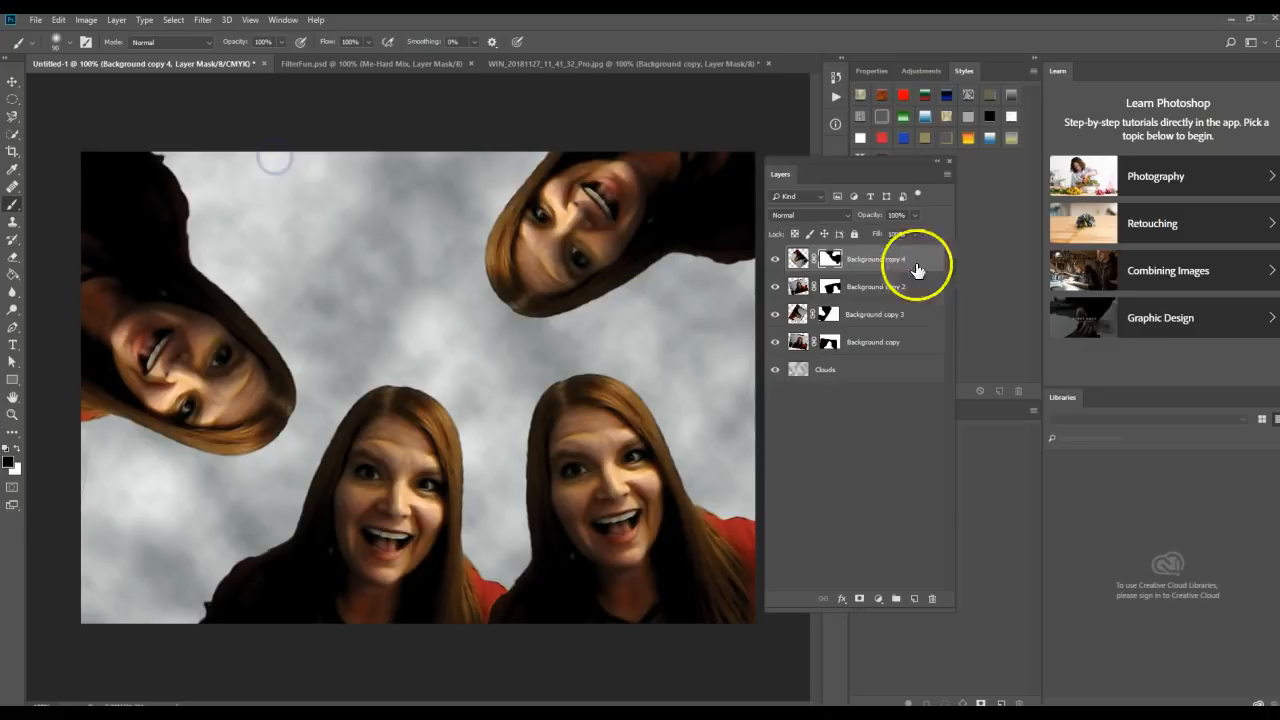
Step: Identify the cut-out layers by toggling their visibility and move Background copy 2 below Background copy 3
{"action": "left_click", "coordinate": [845, 343]}
{"action": "left_click", "coordinate": [774, 342]}
{"action": "left_click", "coordinate": [774, 342]}
{"action": "left_click", "coordinate": [774, 318]}
{"action": "left_click", "coordinate": [774, 318]}
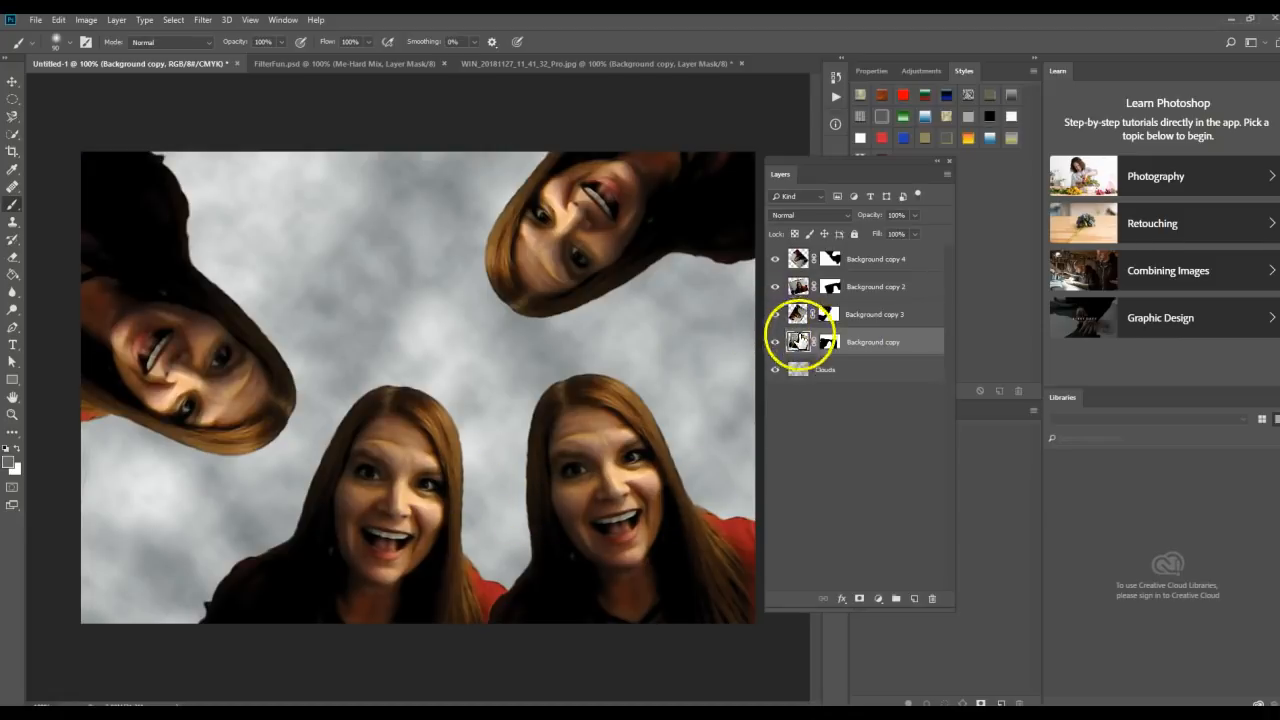
{"action": "left_click_drag", "start_coordinate": [850, 288], "coordinate": [860, 317]}
Step: Identify the lowest cut-out layer by toggling its visibility and rename it "Normal"
{"action": "left_click", "coordinate": [775, 342]}
{"action": "left_click", "coordinate": [775, 342]}
{"action": "left_click", "coordinate": [799, 346]}
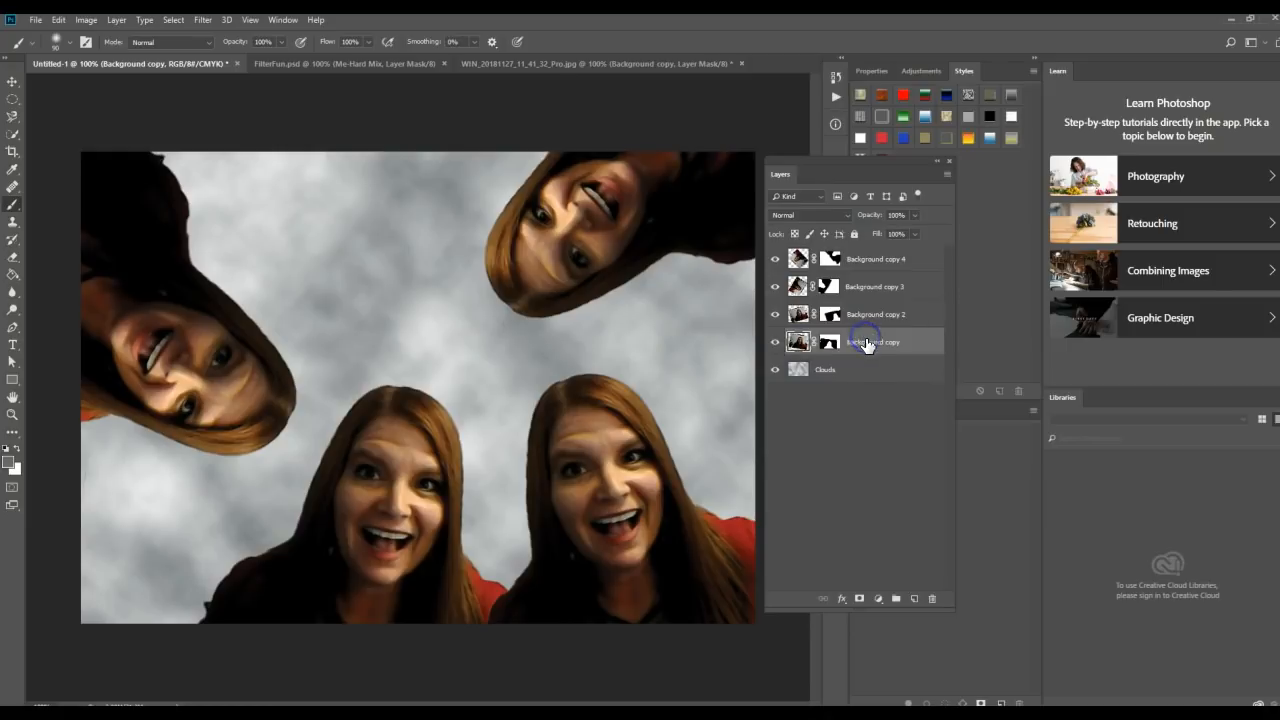
{"action": "type", "text": "Normal"}
{"action": "key", "text": "Return"}
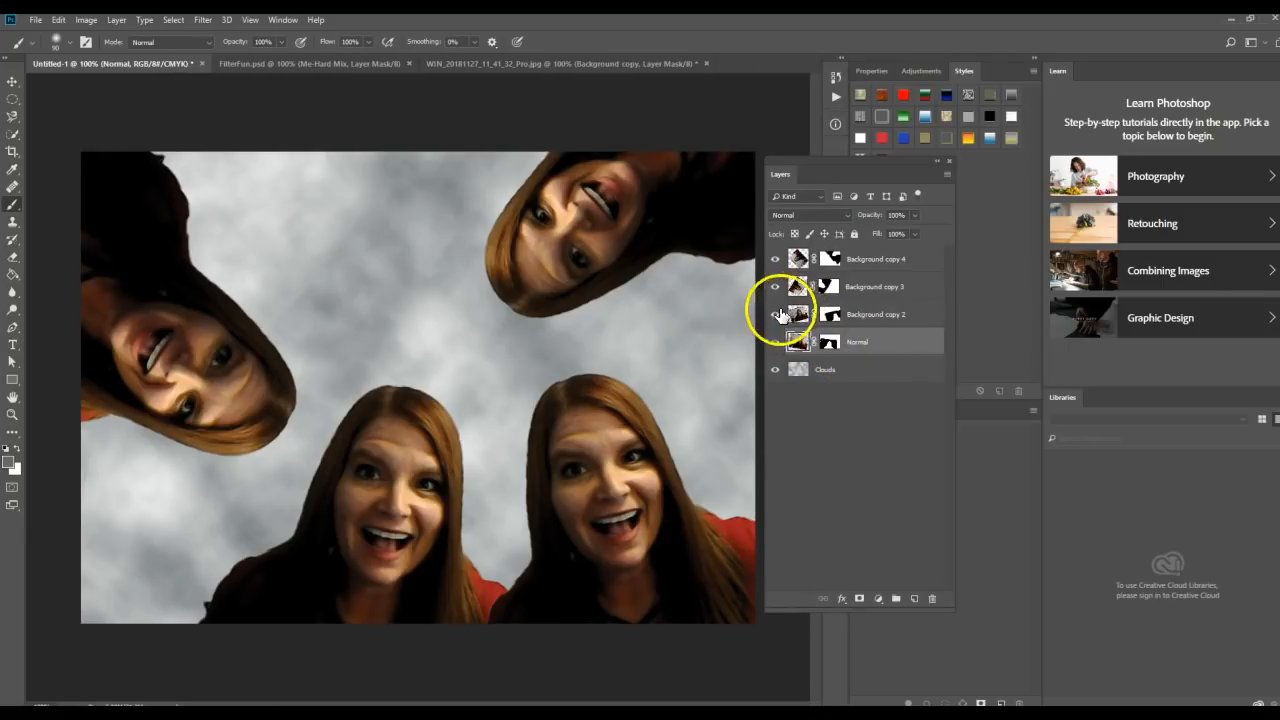
Step: Add a Threshold adjustment layer directly above Background copy 2
{"action": "left_click", "coordinate": [775, 314]}
{"action": "left_click", "coordinate": [775, 314]}
{"action": "left_click", "coordinate": [884, 317]}
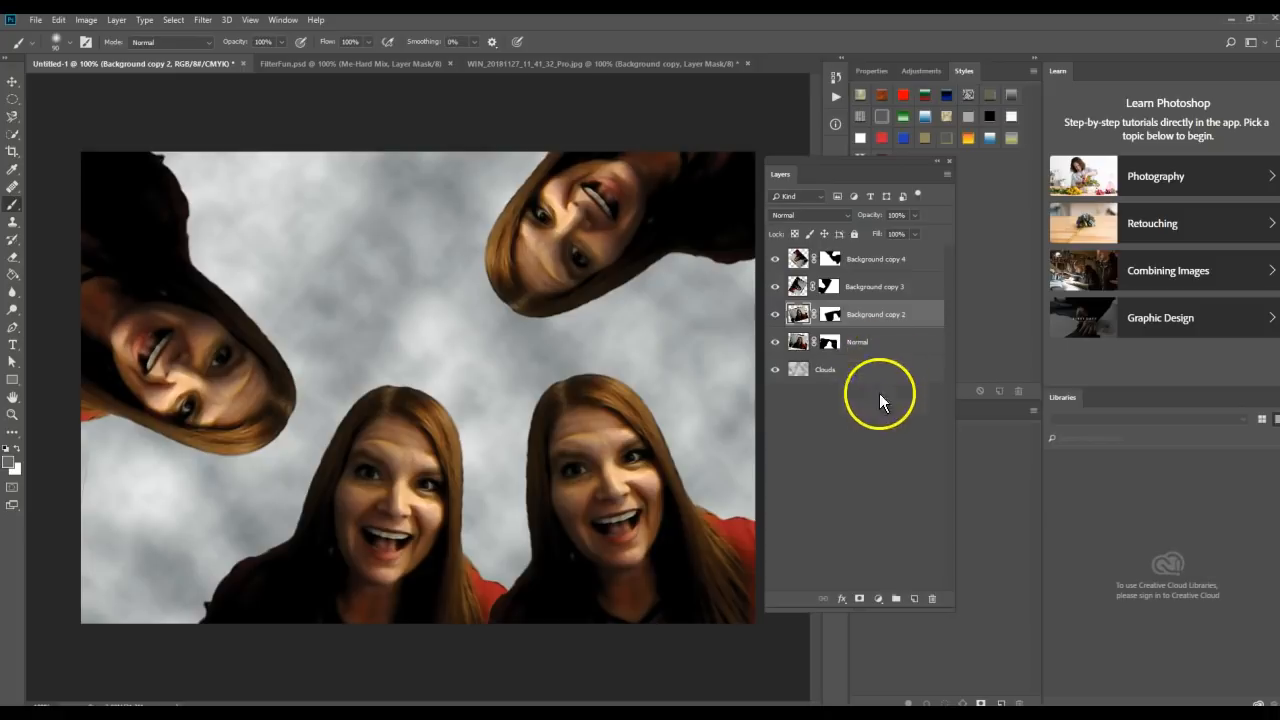
{"action": "left_click", "coordinate": [879, 600]}
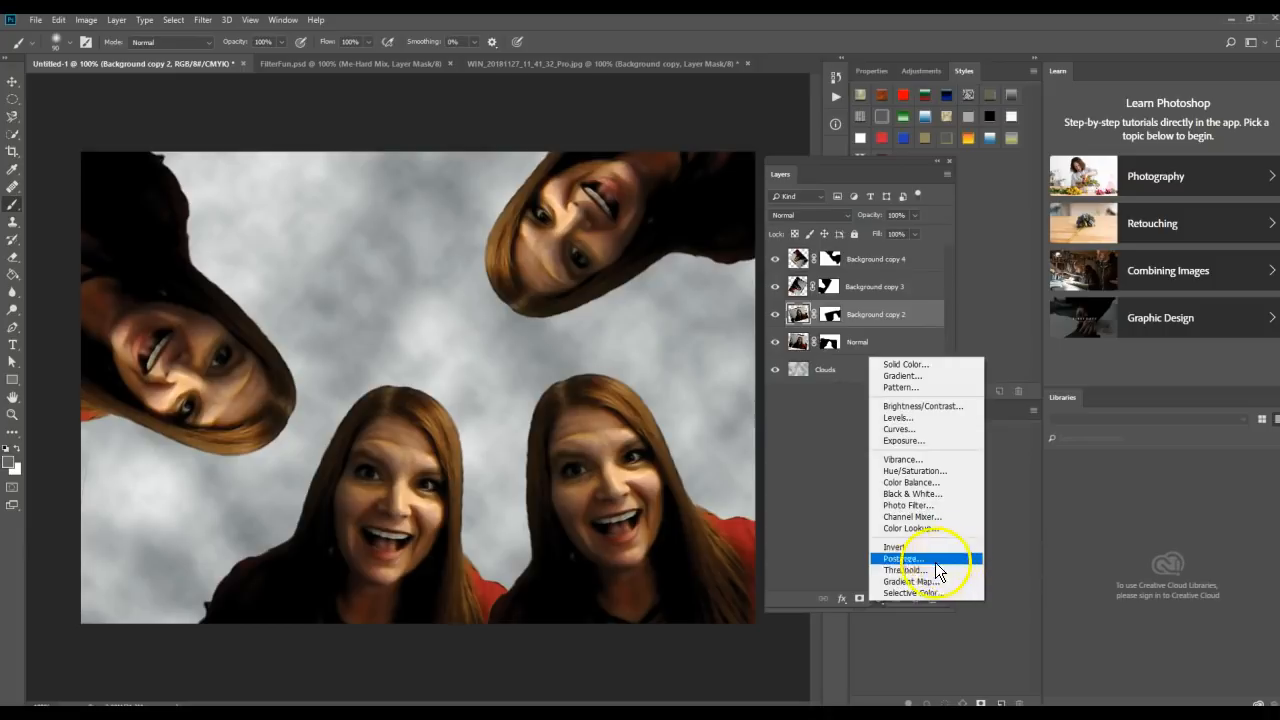
{"action": "left_click", "coordinate": [910, 570]}
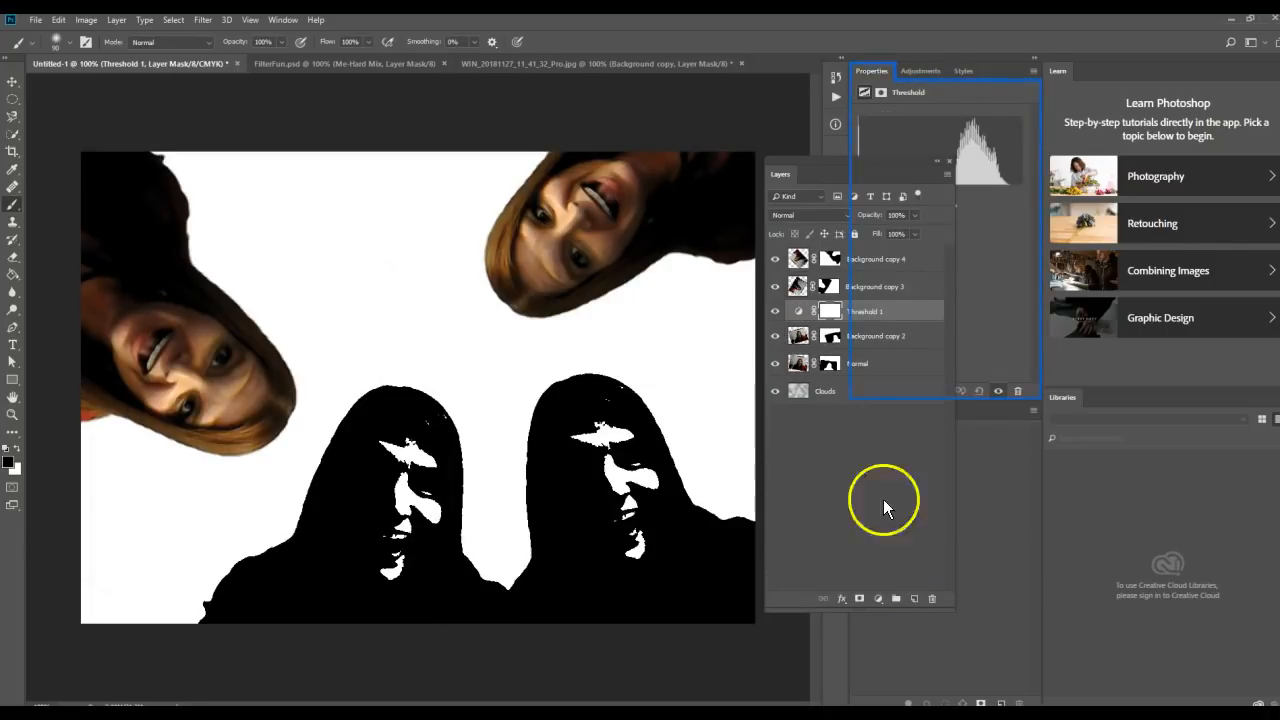
Step: Clip the Threshold adjustment to Background copy 2 and set its threshold level to 37
{"action": "left_click_drag", "start_coordinate": [869, 160], "coordinate": [852, 279]}
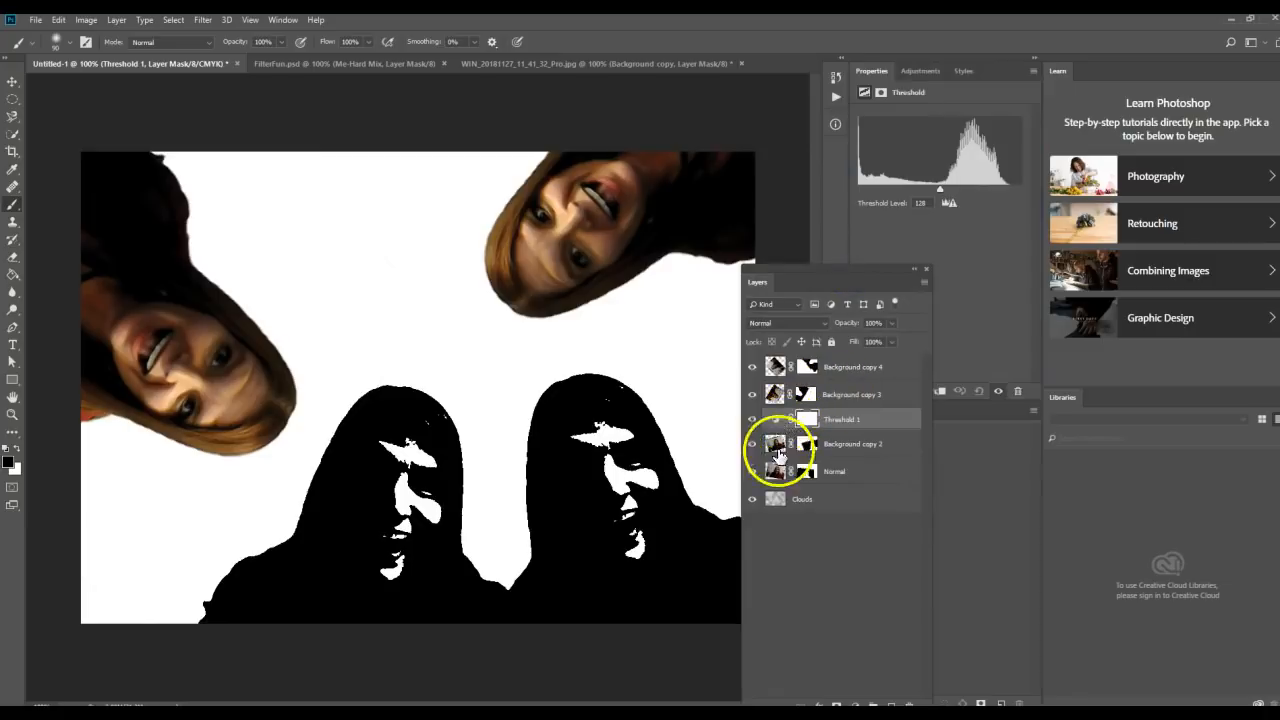
{"action": "right_click", "coordinate": [877, 421]}
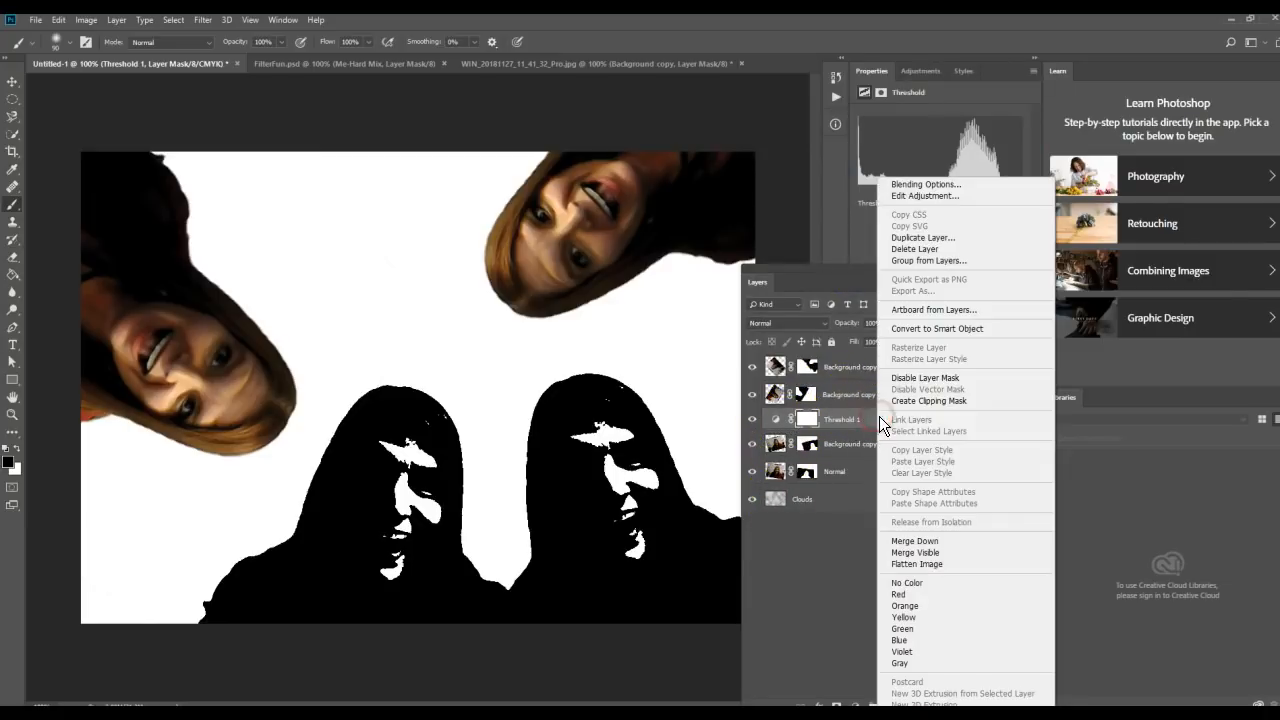
{"action": "left_click", "coordinate": [948, 401]}
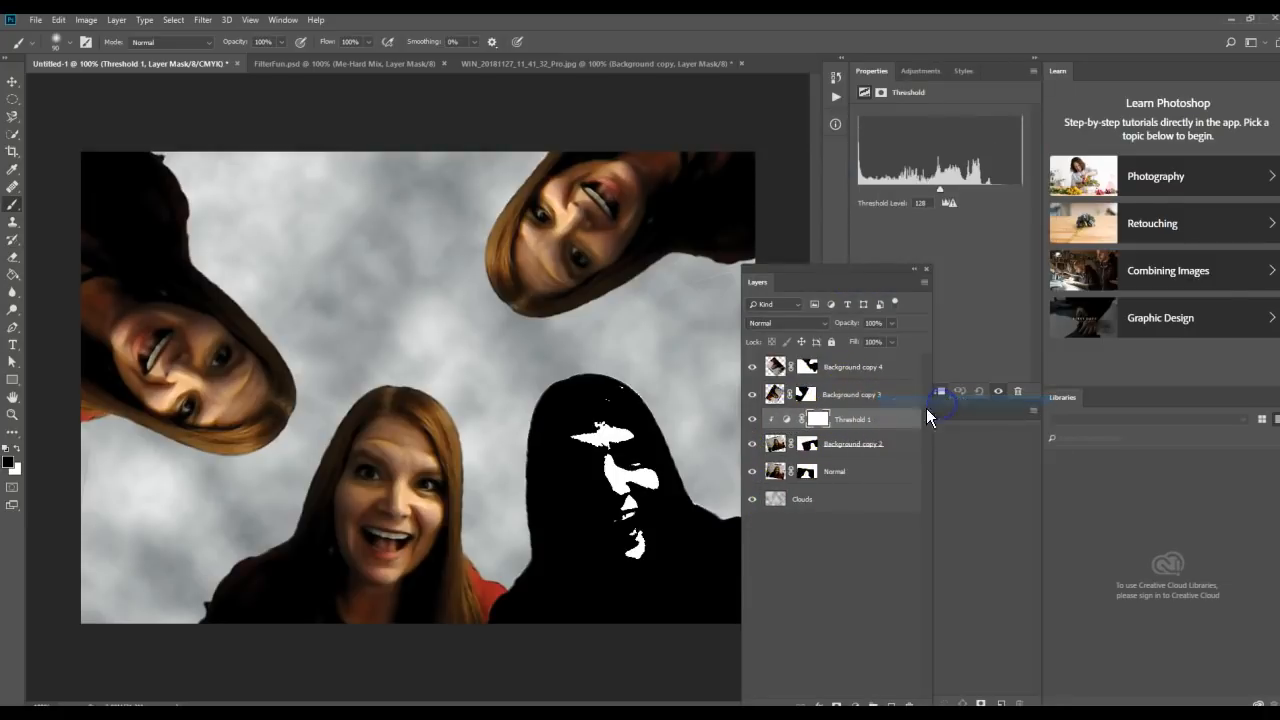
{"action": "left_click", "coordinate": [785, 420]}
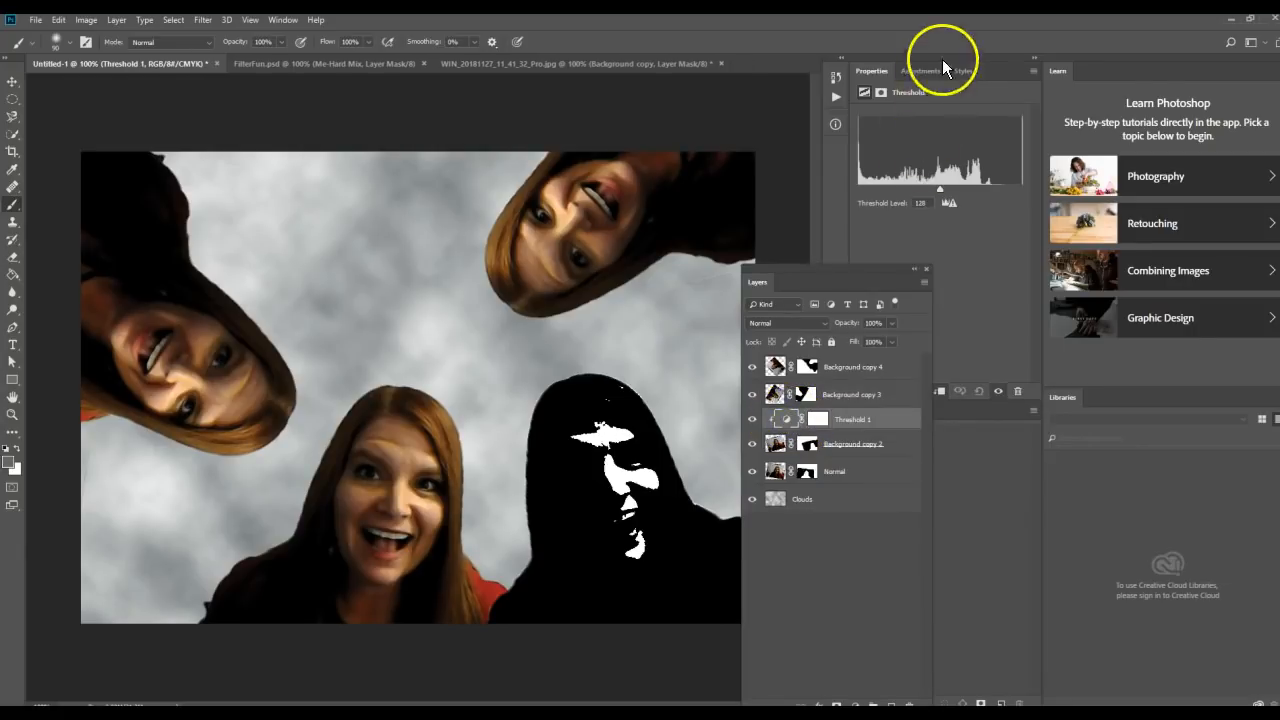
{"action": "left_click_drag", "start_coordinate": [939, 190], "coordinate": [883, 205]}
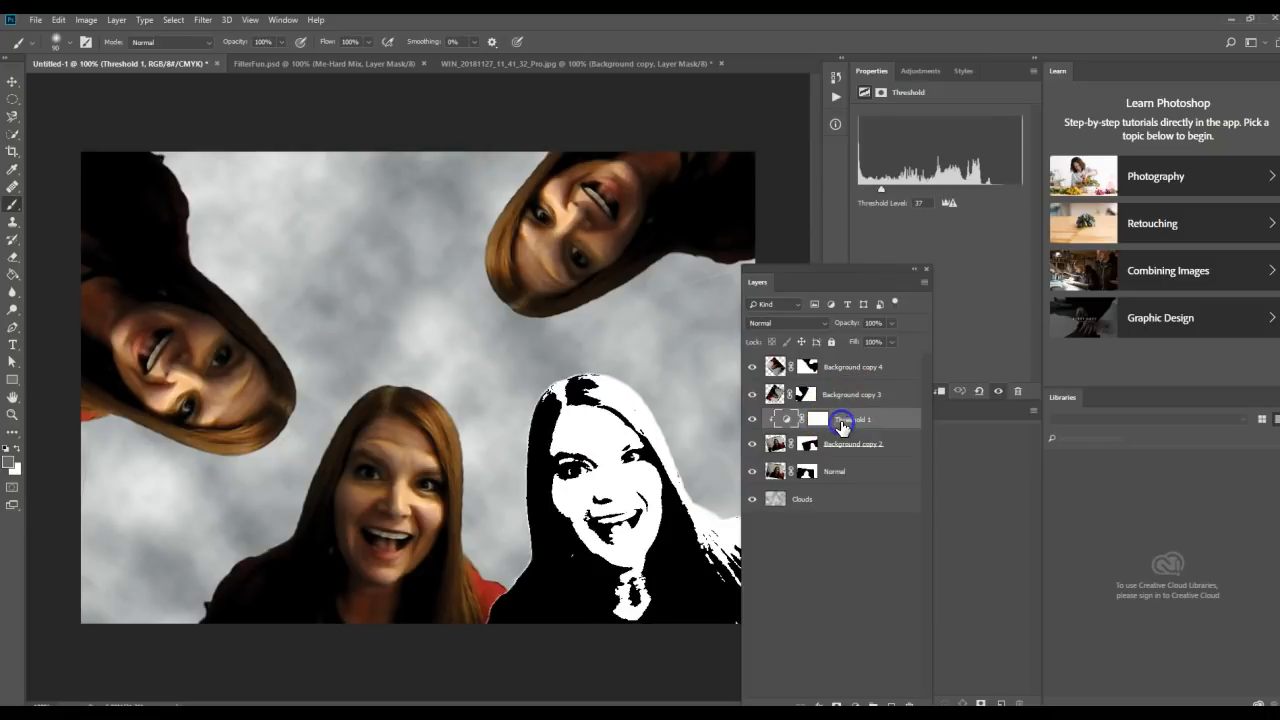
Step: Compare Background copy 3 with the Me-Poster layer in FilterFun.psd by toggling their visibility, and return to Untitled-1
{"action": "left_click", "coordinate": [766, 394]}
{"action": "left_click", "coordinate": [753, 396]}
{"action": "left_click", "coordinate": [753, 396]}
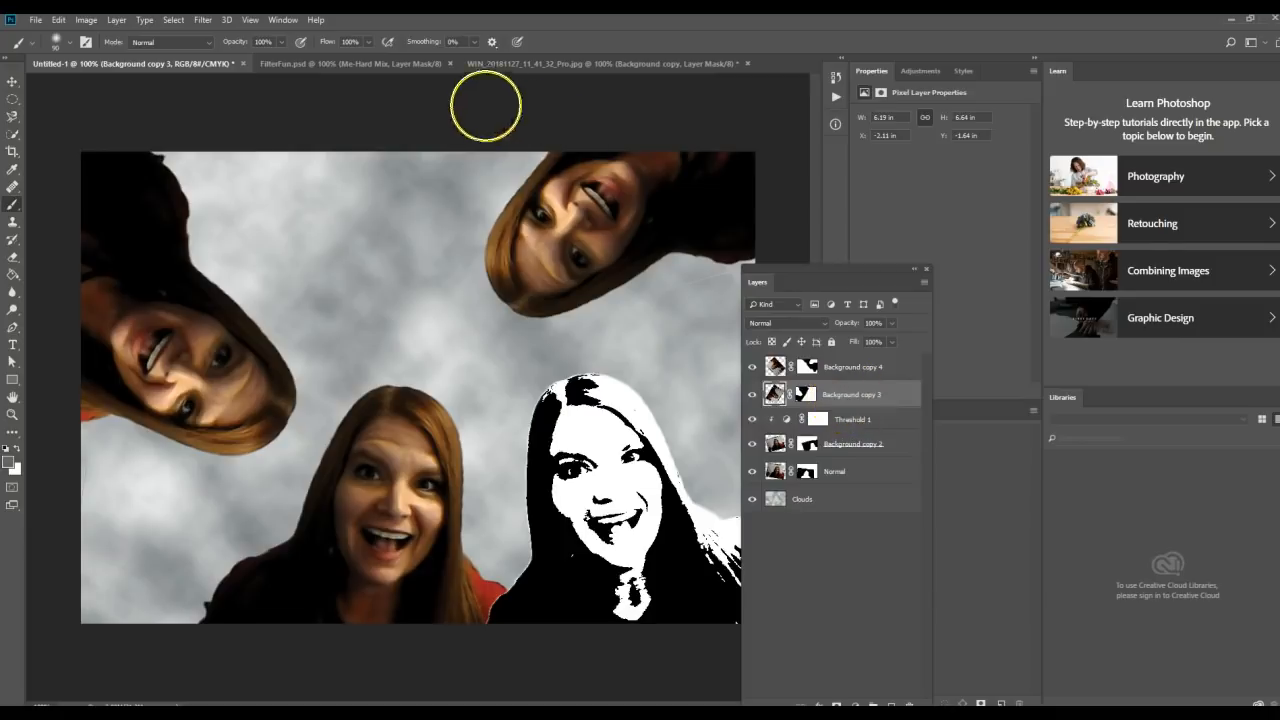
{"action": "left_click", "coordinate": [413, 66]}
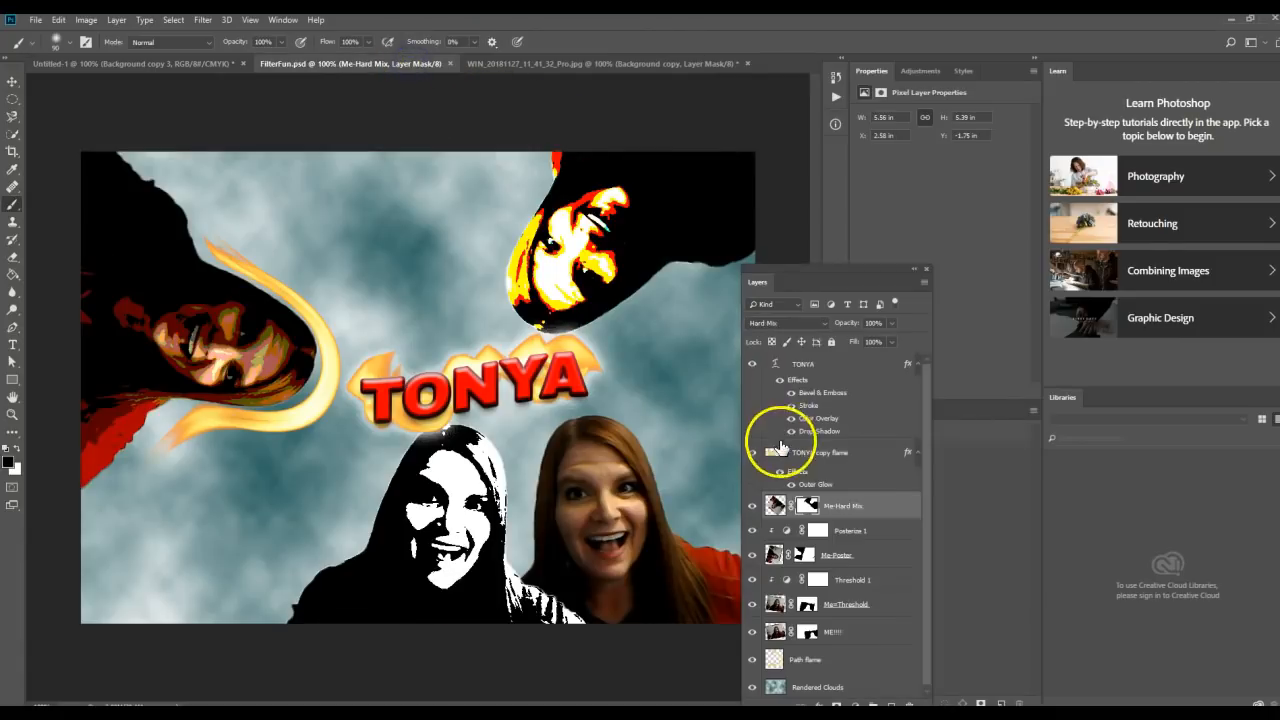
{"action": "left_click", "coordinate": [845, 562]}
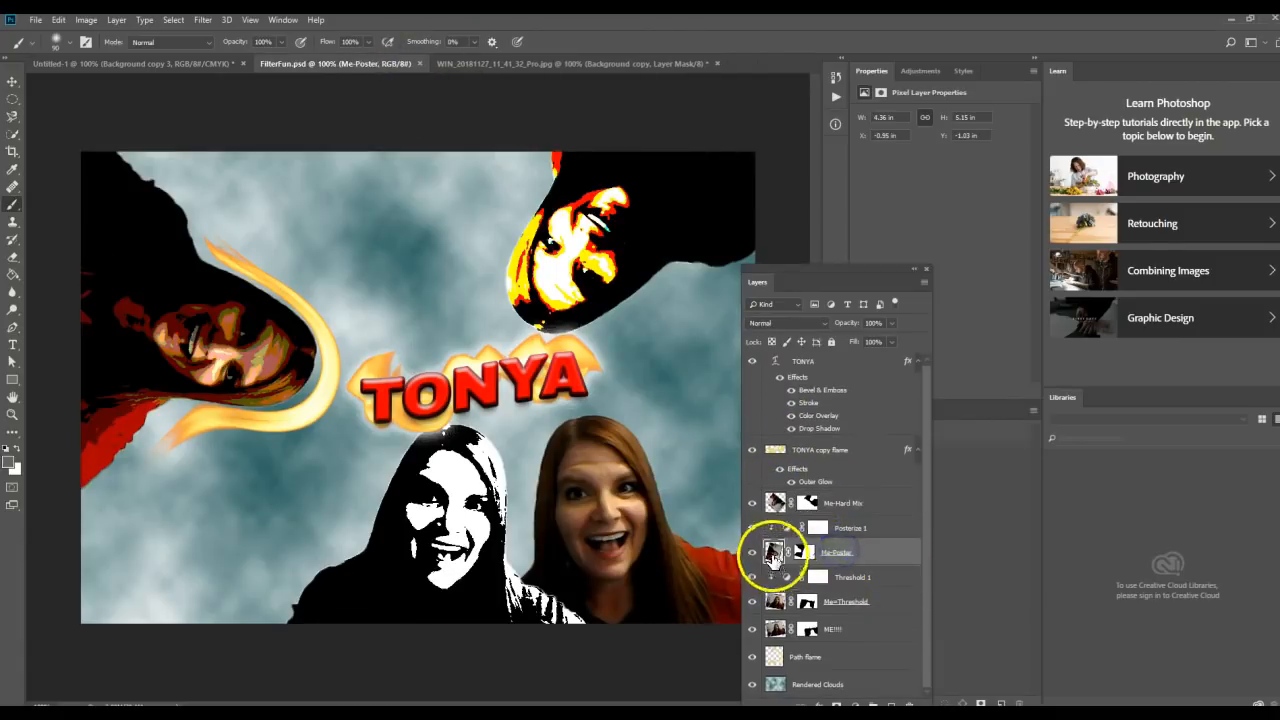
{"action": "left_click", "coordinate": [752, 552]}
{"action": "left_click", "coordinate": [752, 552]}
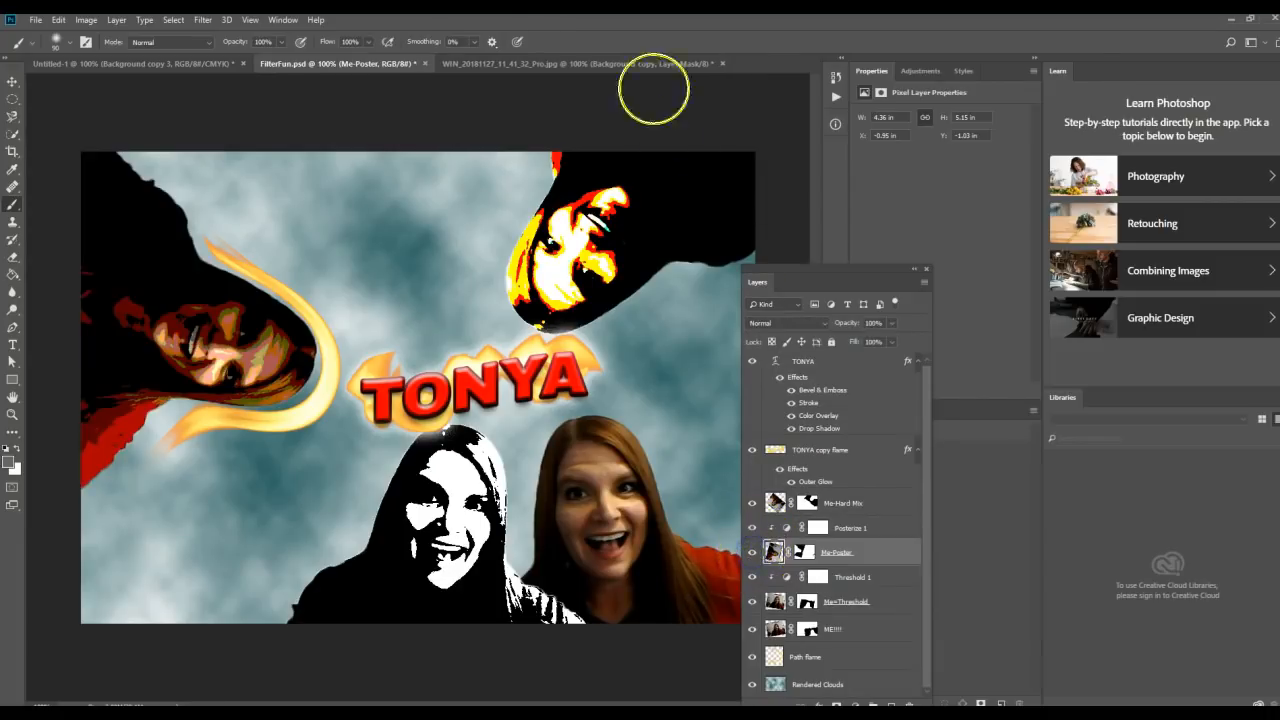
{"action": "left_click", "coordinate": [189, 66]}
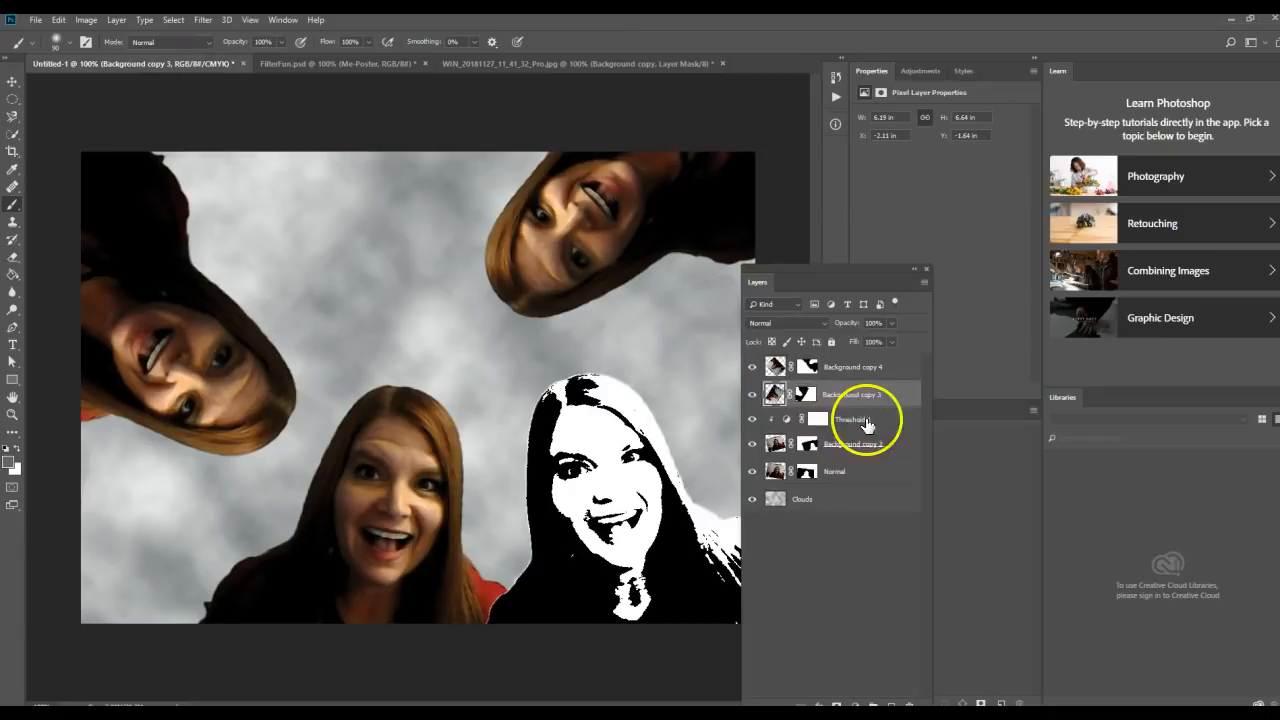
Step: Rename the Background copy 3 layer to "Poster"
{"action": "double_click", "coordinate": [863, 396]}
{"action": "type", "text": "Poster"}
{"action": "key", "text": "Return"}
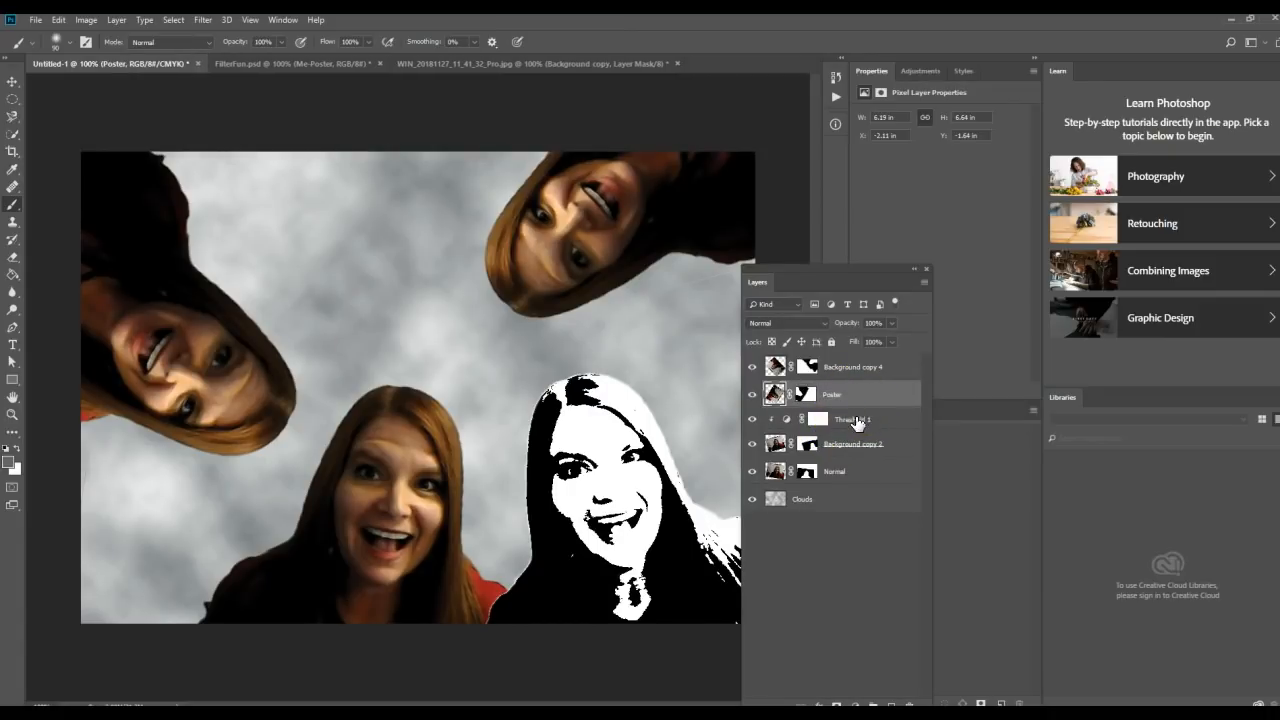
Step: Rename the Background copy 2 layer to "Threshold"
{"action": "double_click", "coordinate": [848, 444]}
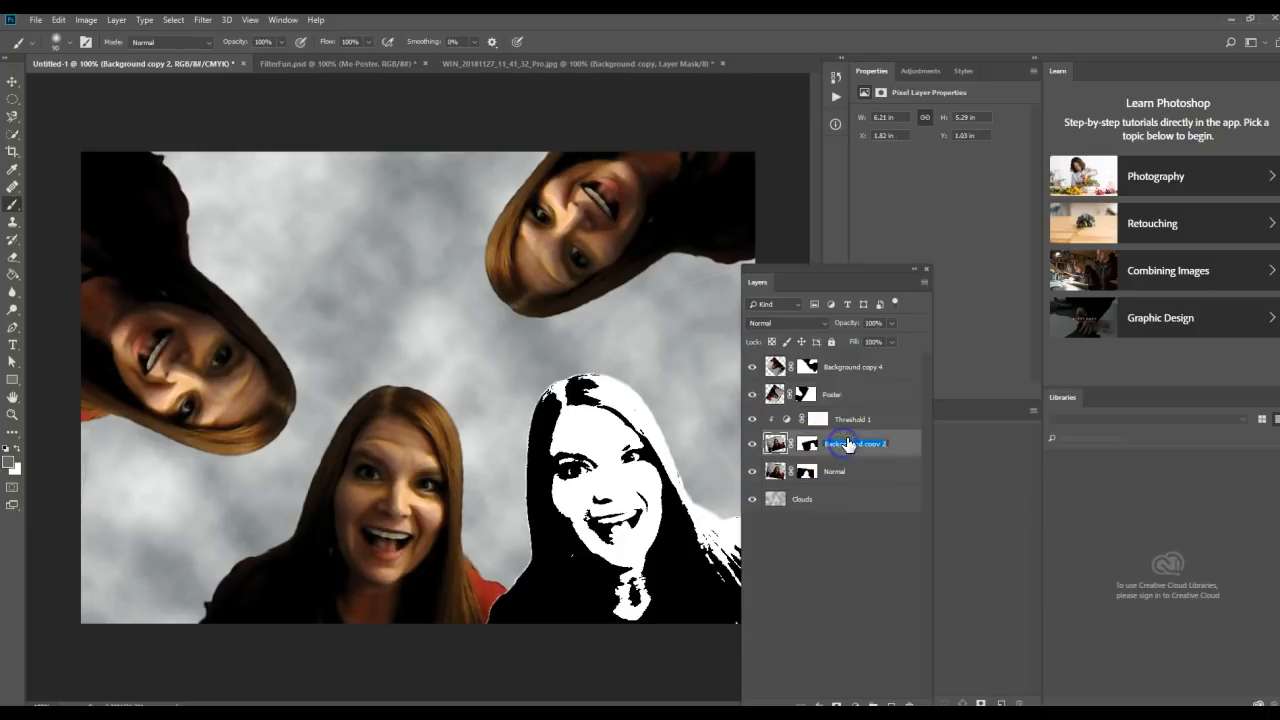
{"action": "type", "text": "Threshold"}
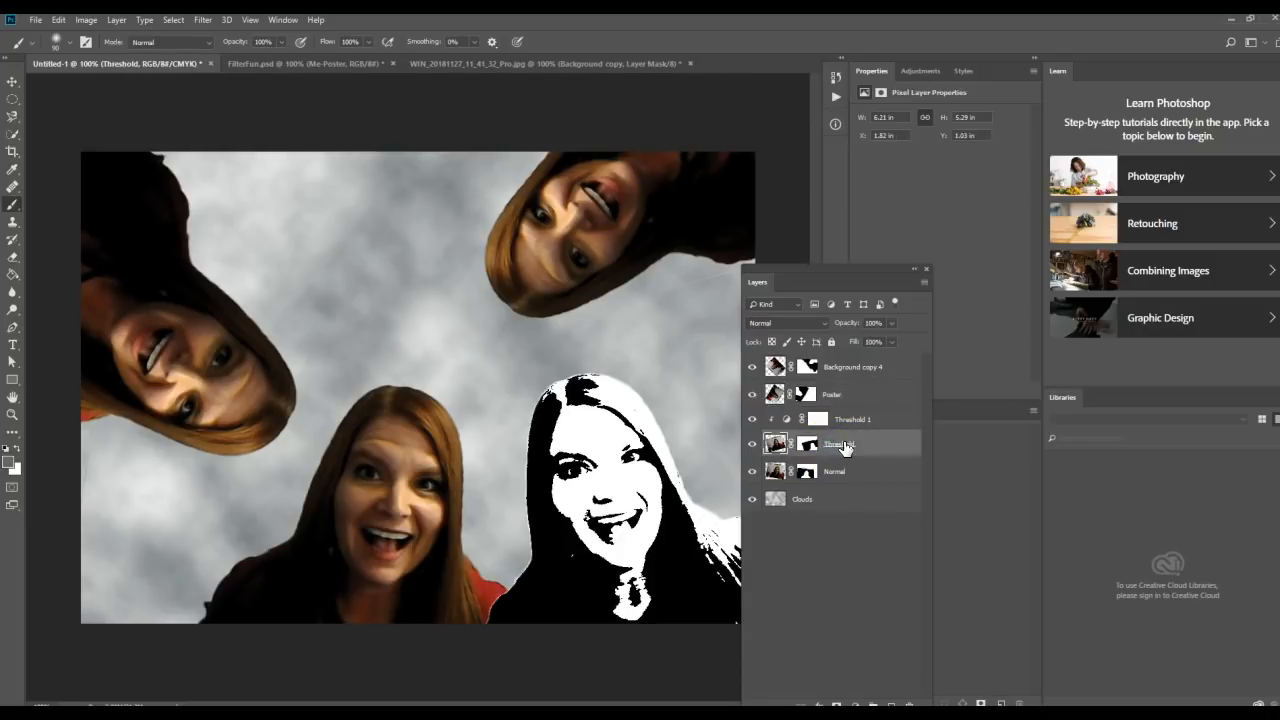
Step: Add a Posterize adjustment layer directly above the Poster layer
{"action": "left_click", "coordinate": [890, 394]}
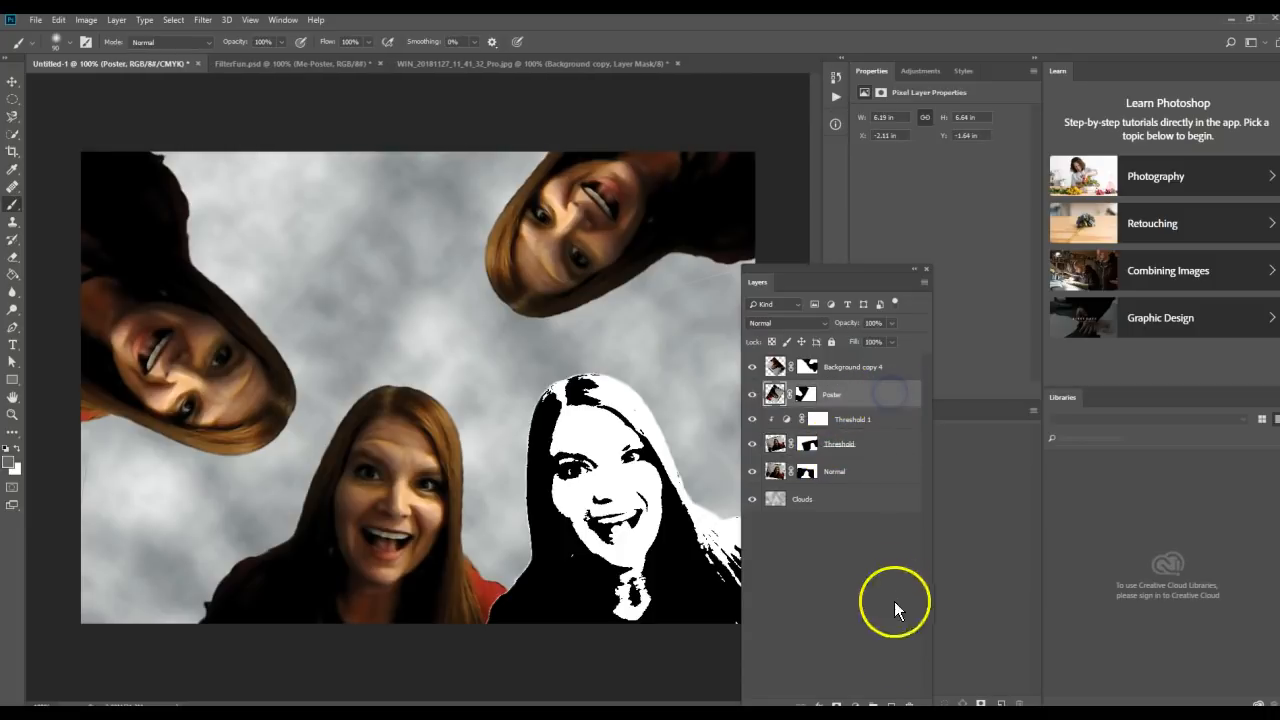
{"action": "left_click", "coordinate": [855, 703]}
{"action": "left_click", "coordinate": [872, 652]}
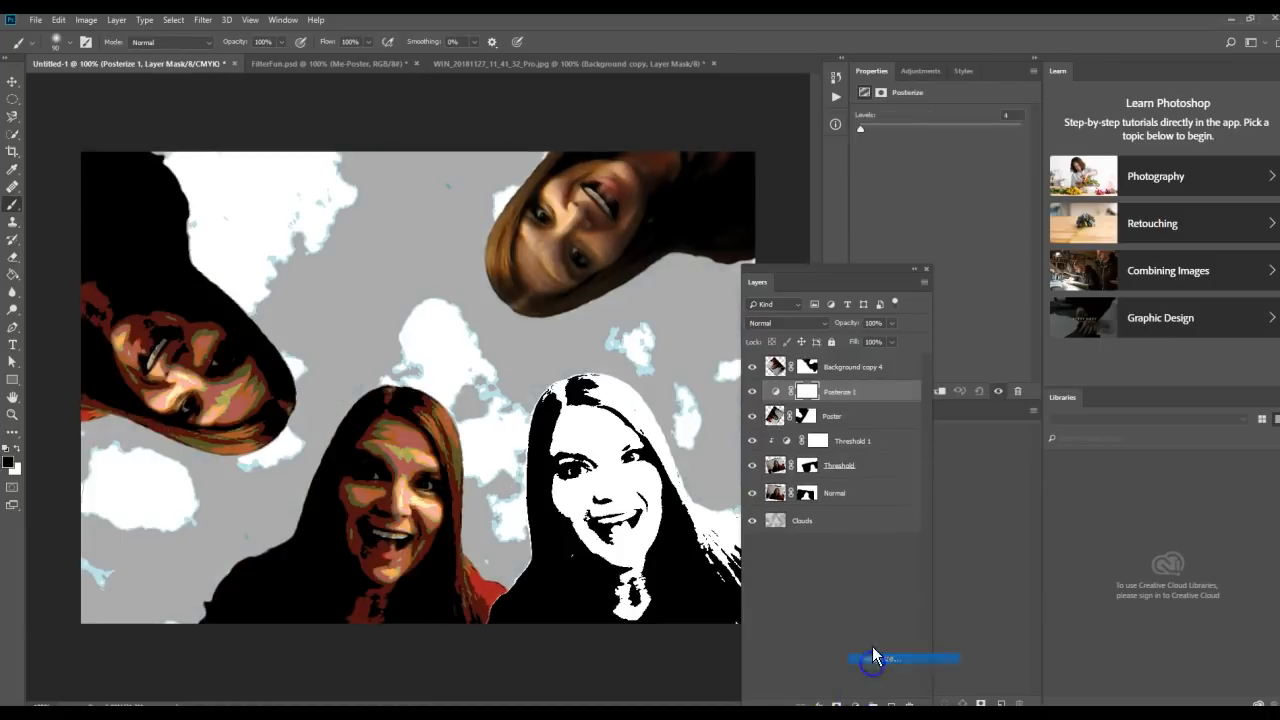
{"action": "left_click_drag", "start_coordinate": [861, 282], "coordinate": [843, 178]}
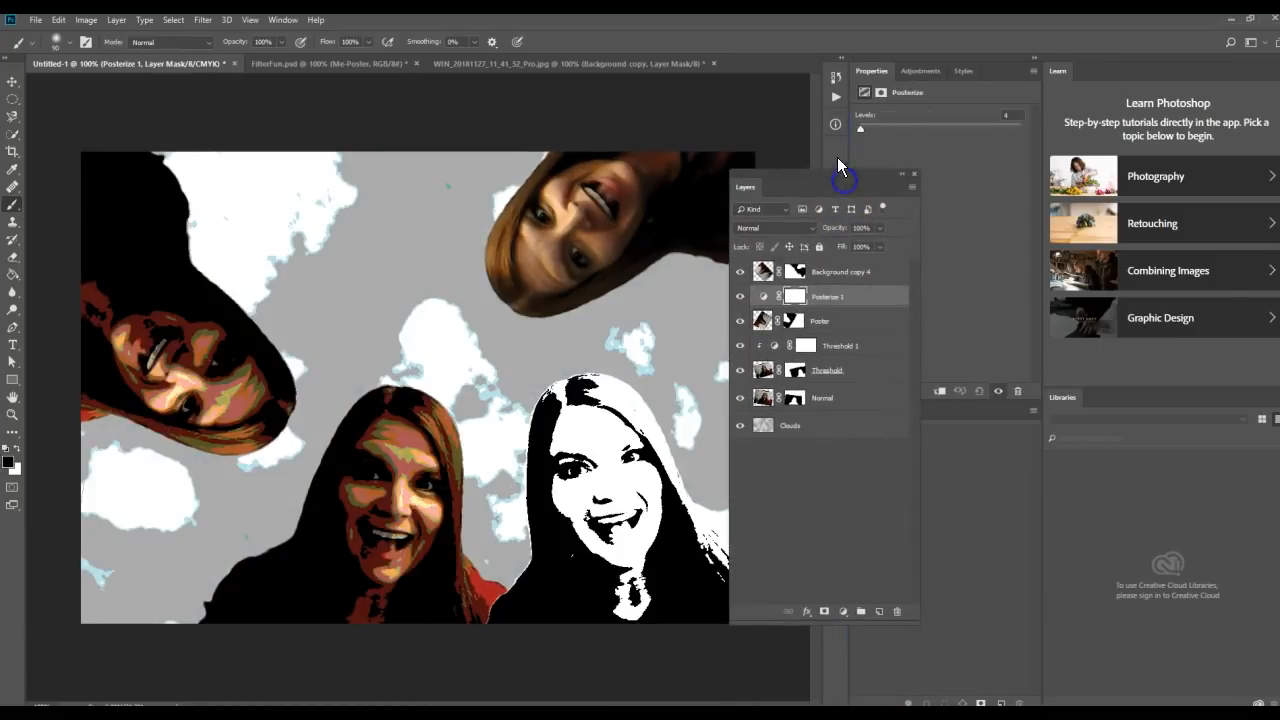
Step: Clip the Posterize adjustment to the Poster layer and set its levels to 5
{"action": "right_click", "coordinate": [848, 294]}
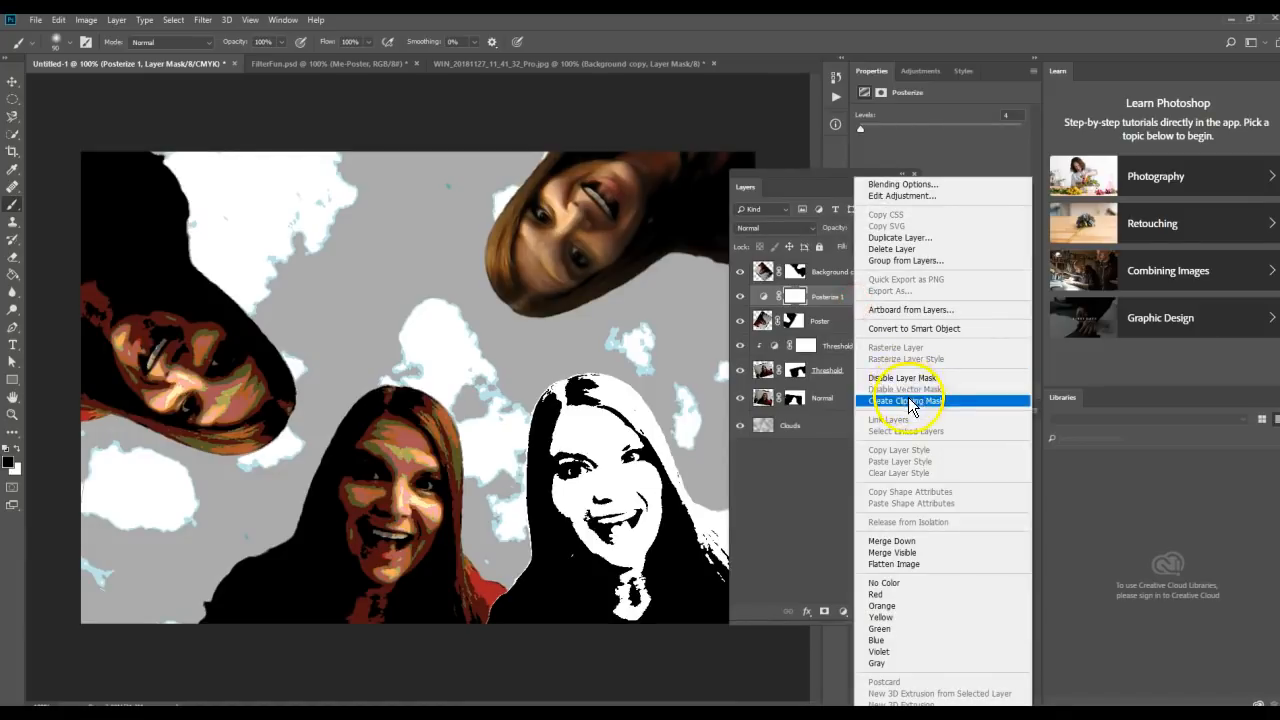
{"action": "left_click", "coordinate": [908, 398]}
{"action": "left_click_drag", "start_coordinate": [848, 192], "coordinate": [773, 229]}
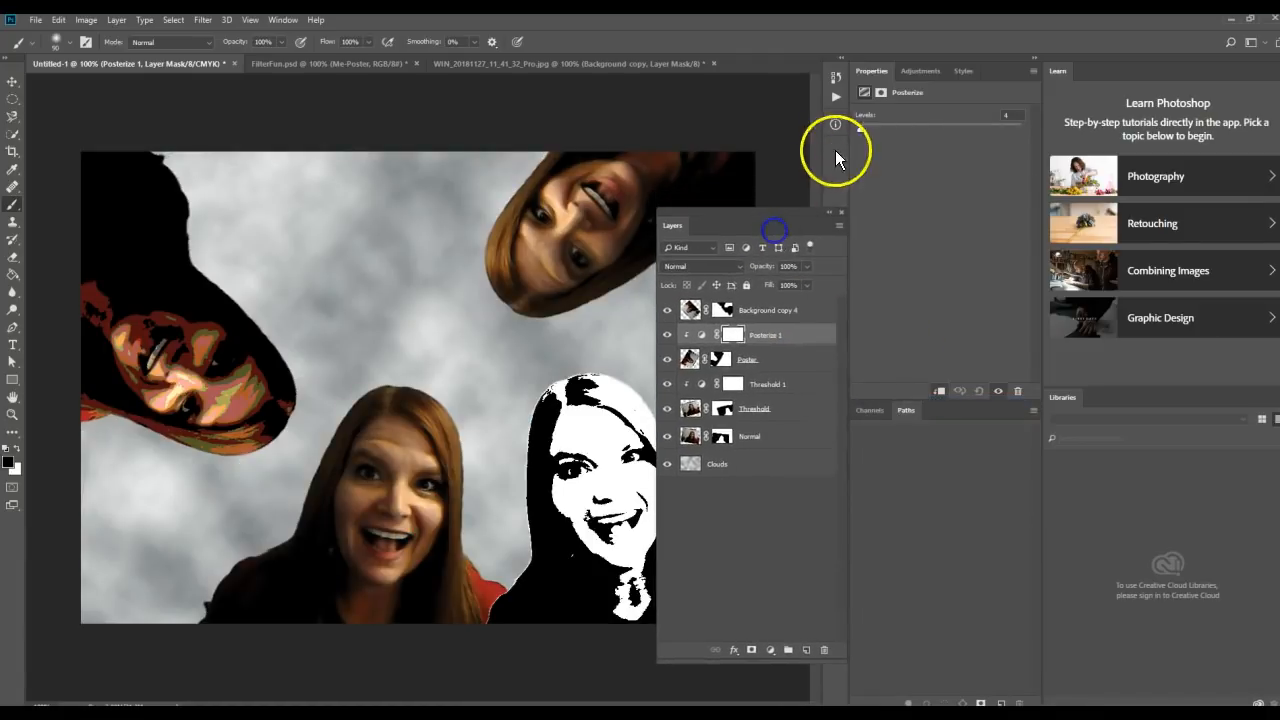
{"action": "left_click", "coordinate": [701, 337]}
{"action": "mouse_move", "coordinate": [862, 131]}
{"action": "left_mouse_down"}
{"action": "mouse_move", "coordinate": [873, 133]}
{"action": "mouse_move", "coordinate": [862, 136]}
{"action": "left_mouse_up"}
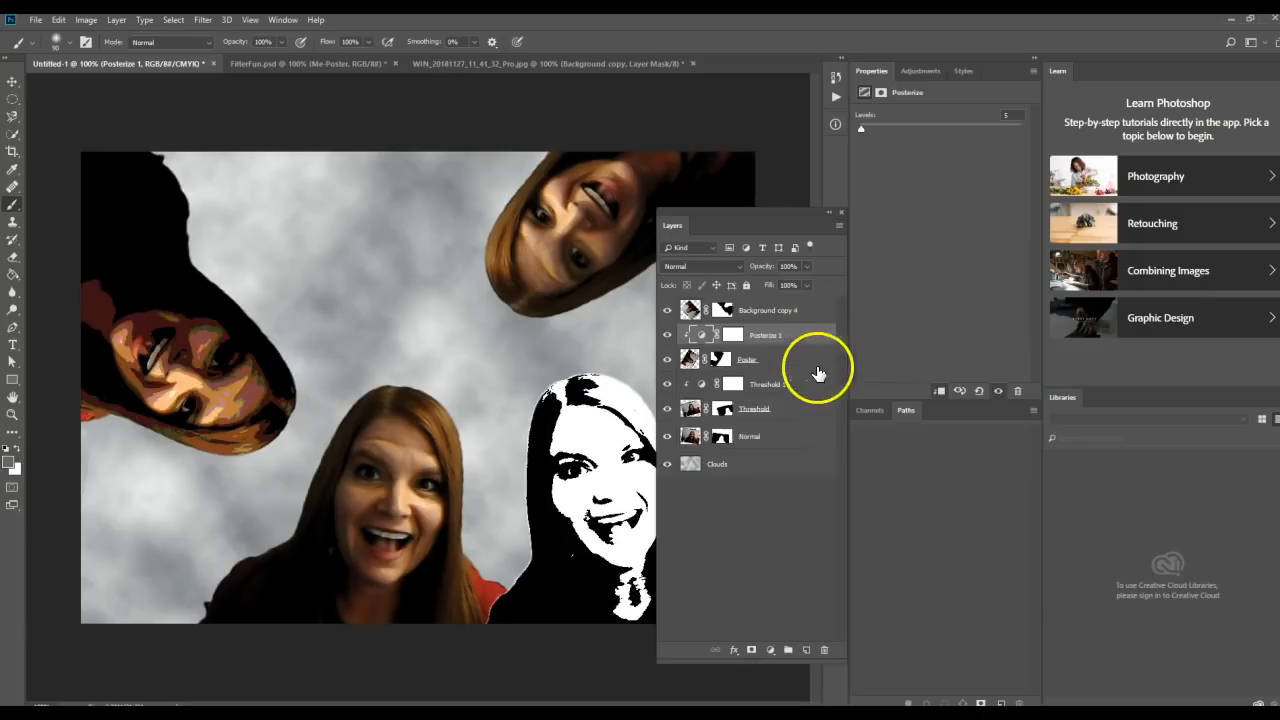
Step: Try successive blend modes on Background copy 4, from Darken through Color Burn and Darker Color to Linear Dodge (Add)
{"action": "mouse_move", "coordinate": [778, 318]}
{"action": "left_mouse_down"}
{"action": "mouse_move", "coordinate": [779, 343]}
{"action": "mouse_move", "coordinate": [631, 177]}
{"action": "mouse_move", "coordinate": [762, 313]}
{"action": "left_mouse_up"}
{"action": "left_click", "coordinate": [762, 313]}
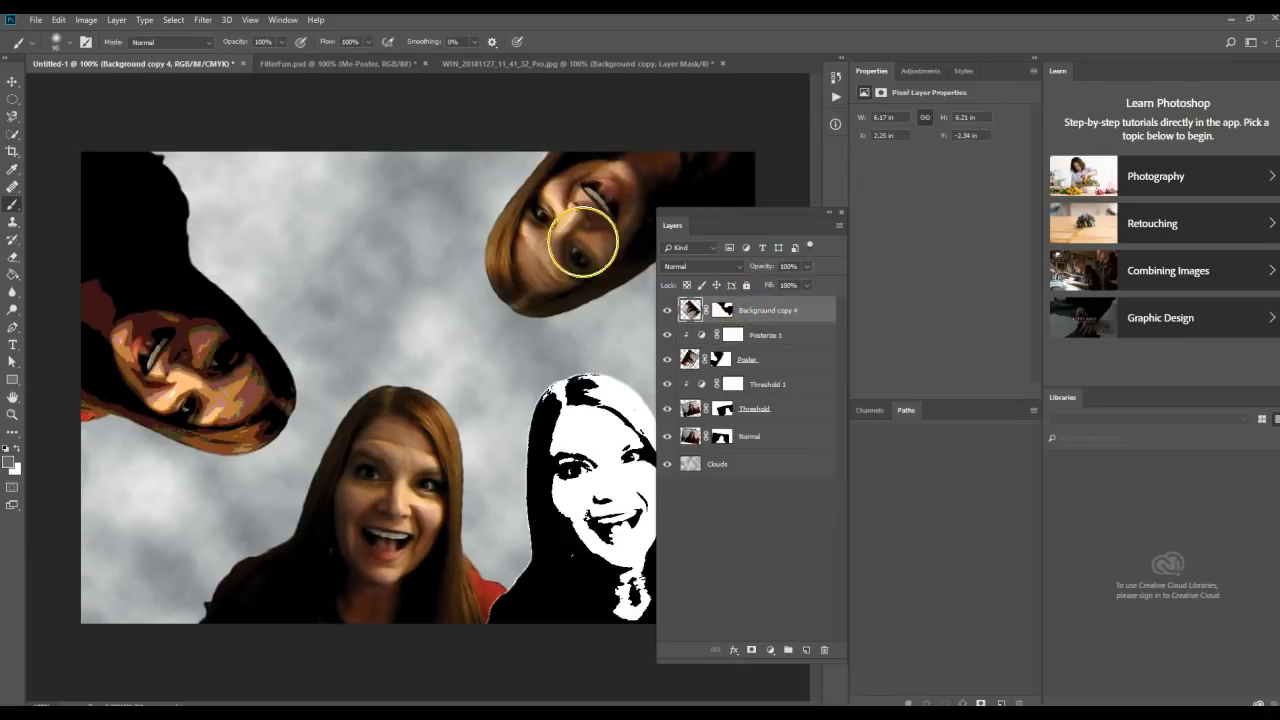
{"action": "left_click", "coordinate": [714, 267]}
{"action": "left_click", "coordinate": [695, 309]}
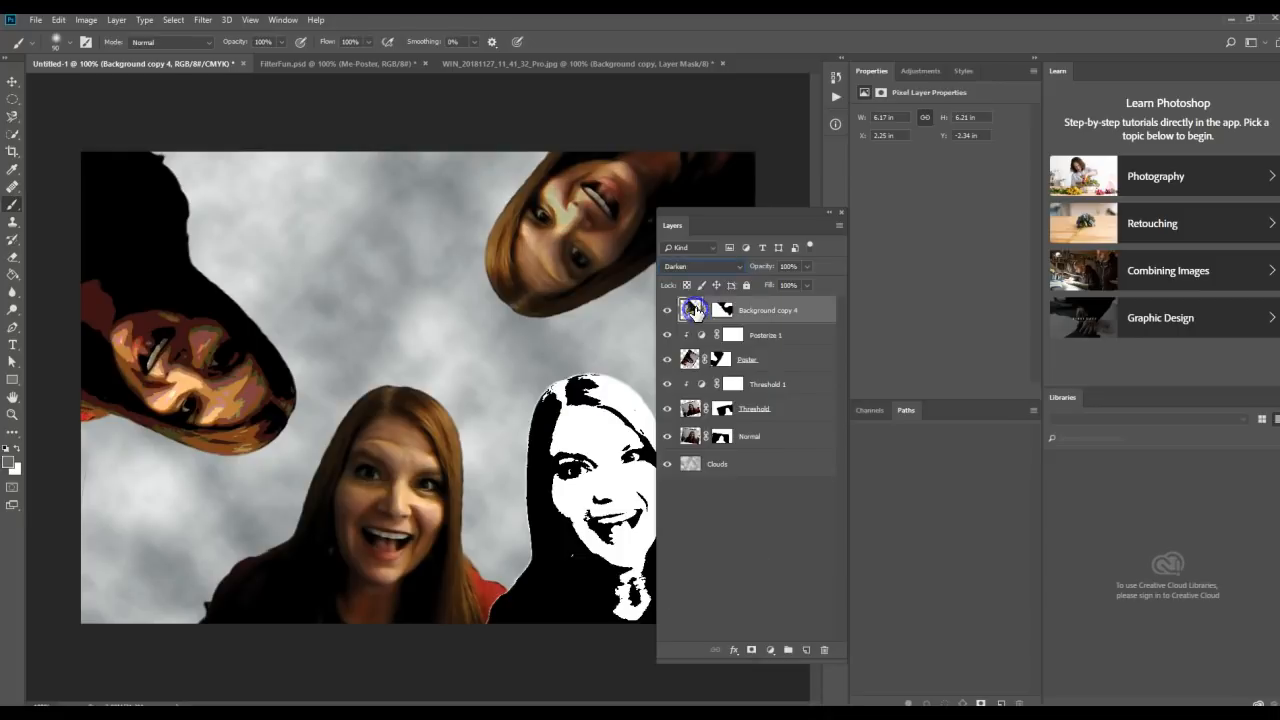
{"action": "key", "text": "Down"}
{"action": "key", "text": "Down"}
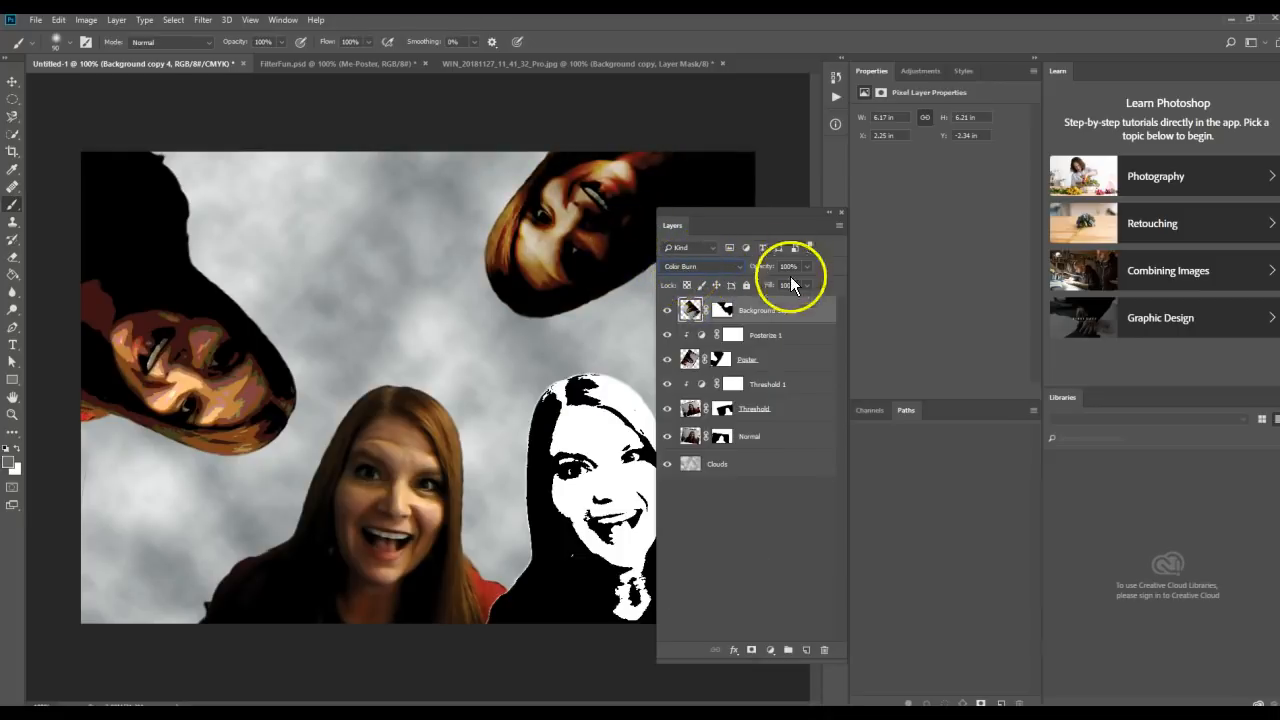
{"action": "key", "text": "Down"}
{"action": "key", "text": "Down"}
{"action": "key", "text": "Down"}
{"action": "key", "text": "Down"}
{"action": "key", "text": "Down"}
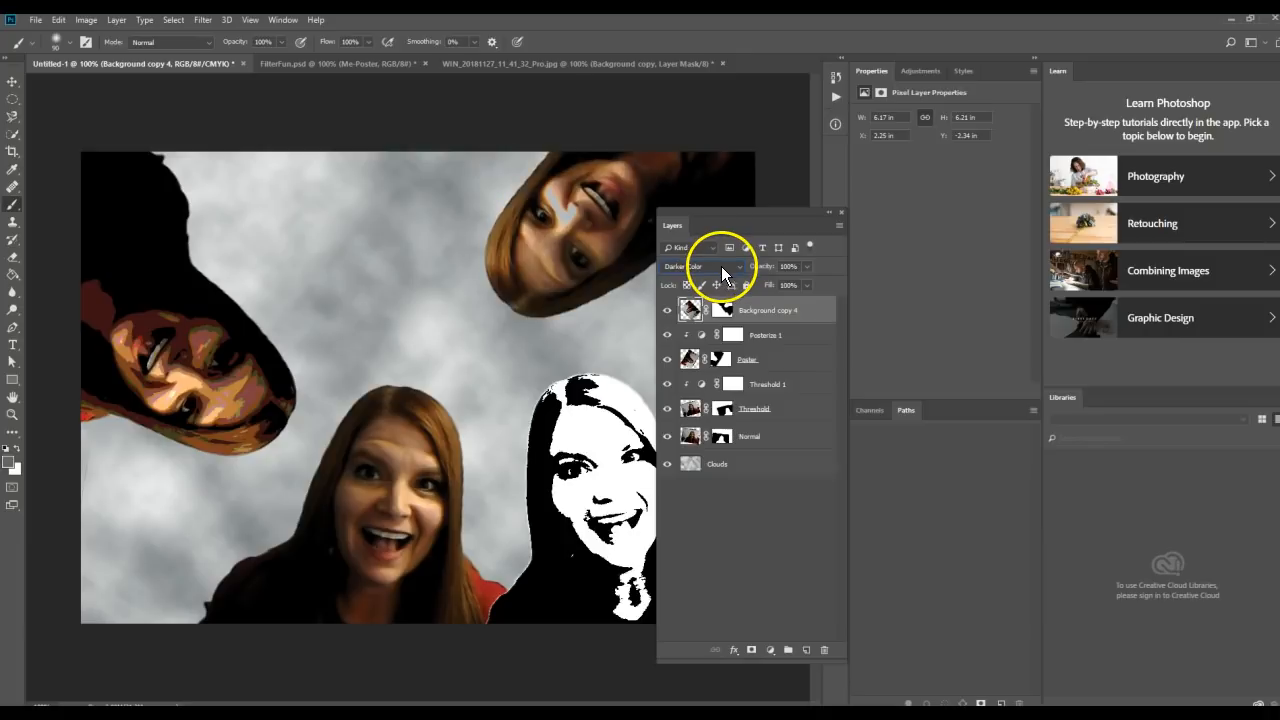
{"action": "key", "text": "Down"}
{"action": "key", "text": "Down"}
{"action": "key", "text": "Down"}
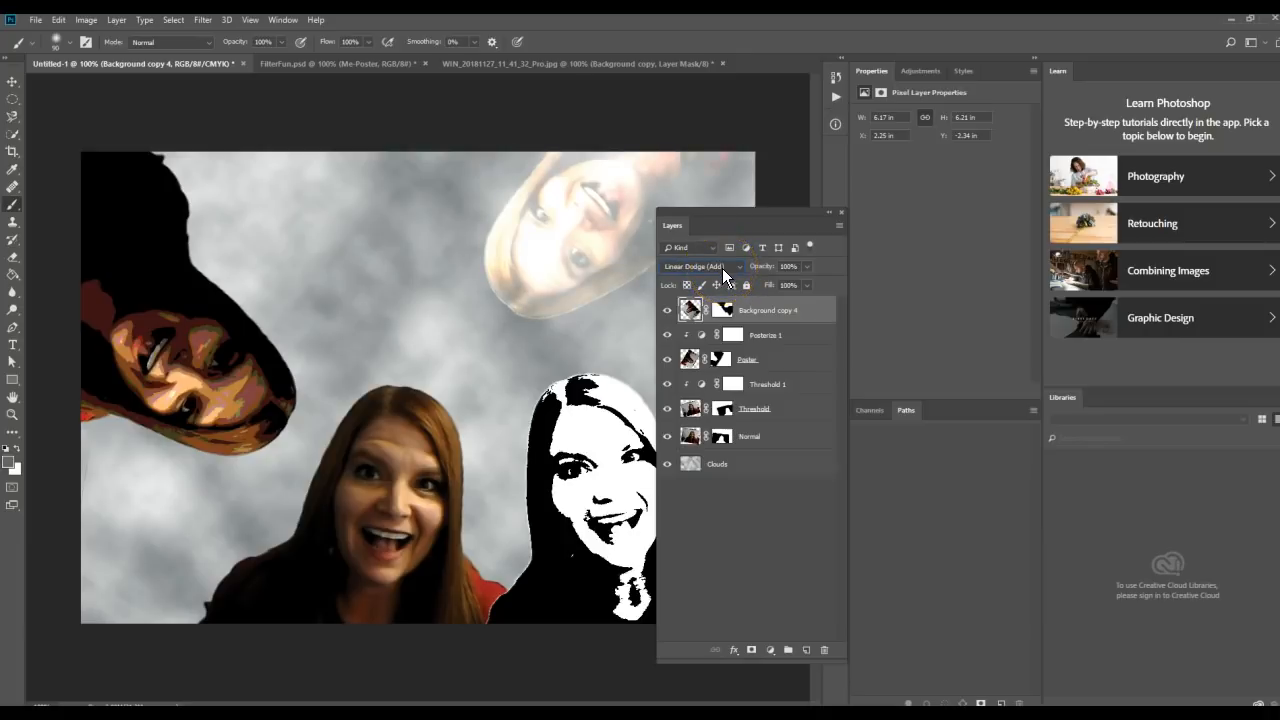
Step: Set the blend mode of Background copy 4 to Hard Mix
{"action": "left_click", "coordinate": [722, 268]}
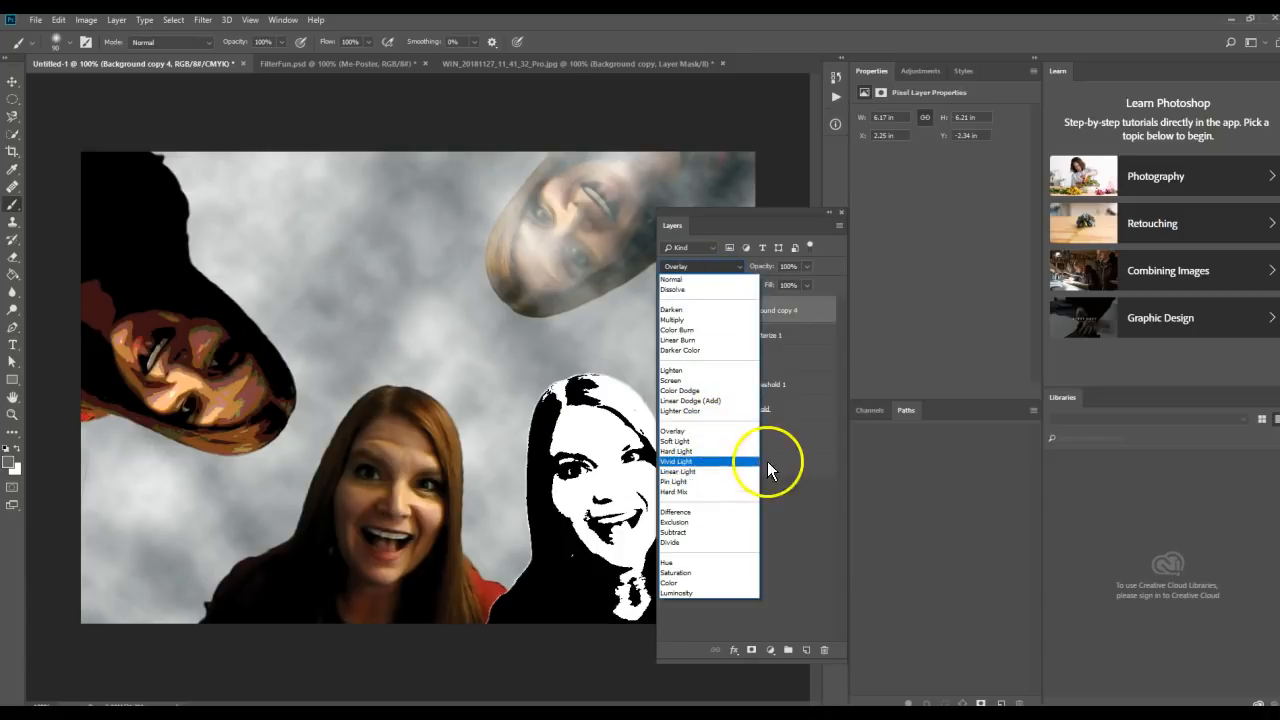
{"action": "left_click", "coordinate": [686, 492]}
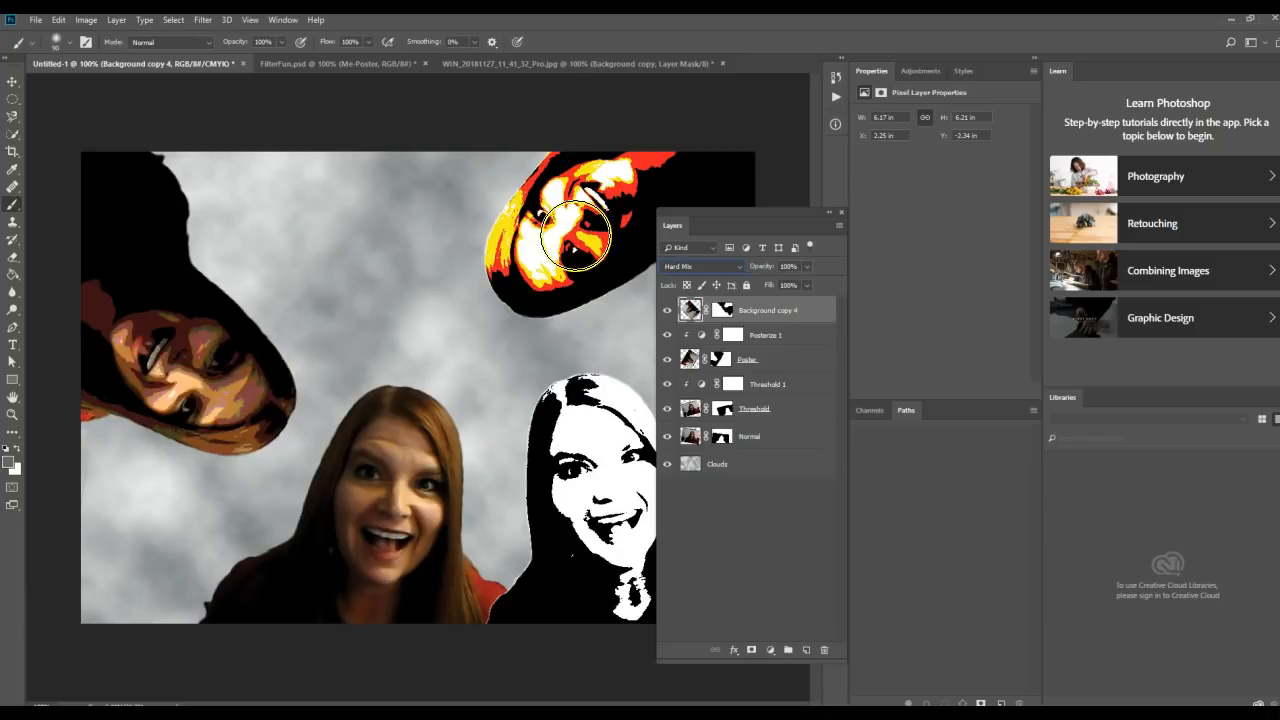
{"action": "left_click", "coordinate": [690, 310]}
{"action": "left_click_drag", "start_coordinate": [774, 266], "coordinate": [843, 272]}
{"action": "left_click", "coordinate": [692, 311]}
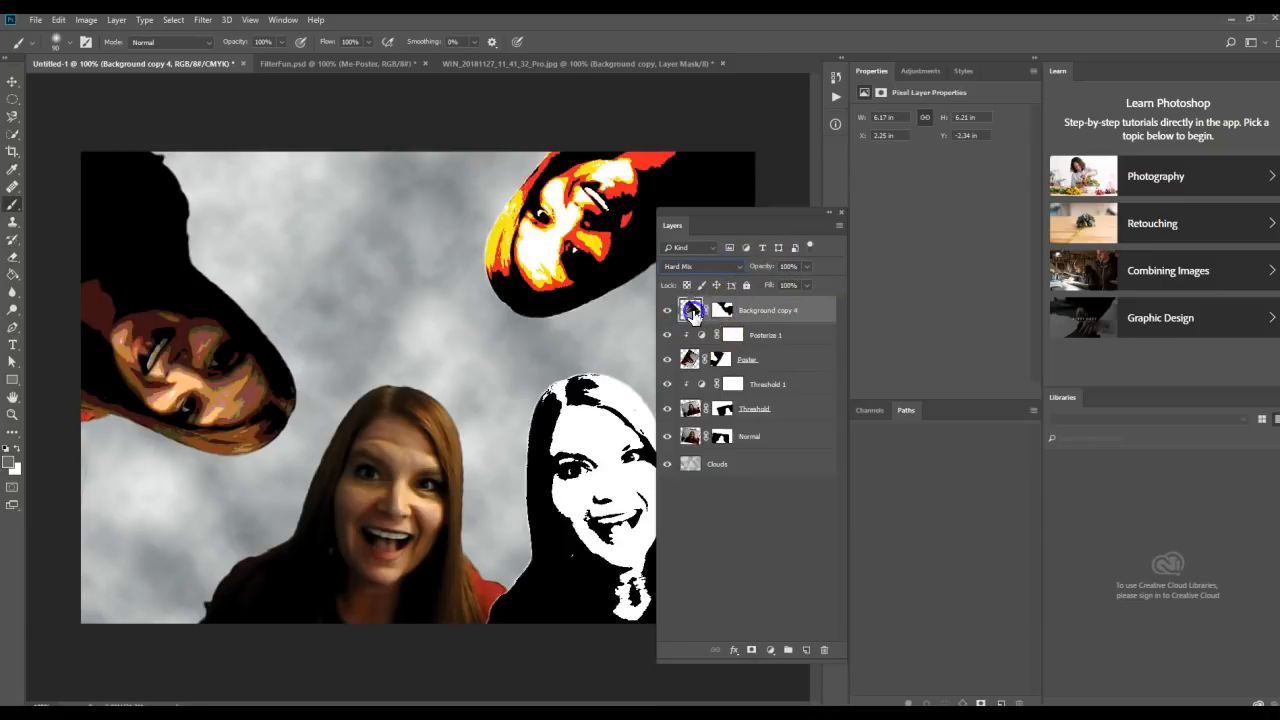
Step: Try the Pin Light blend mode on Background copy 4 and return the layer to Hard Mix
{"action": "left_click", "coordinate": [689, 267]}
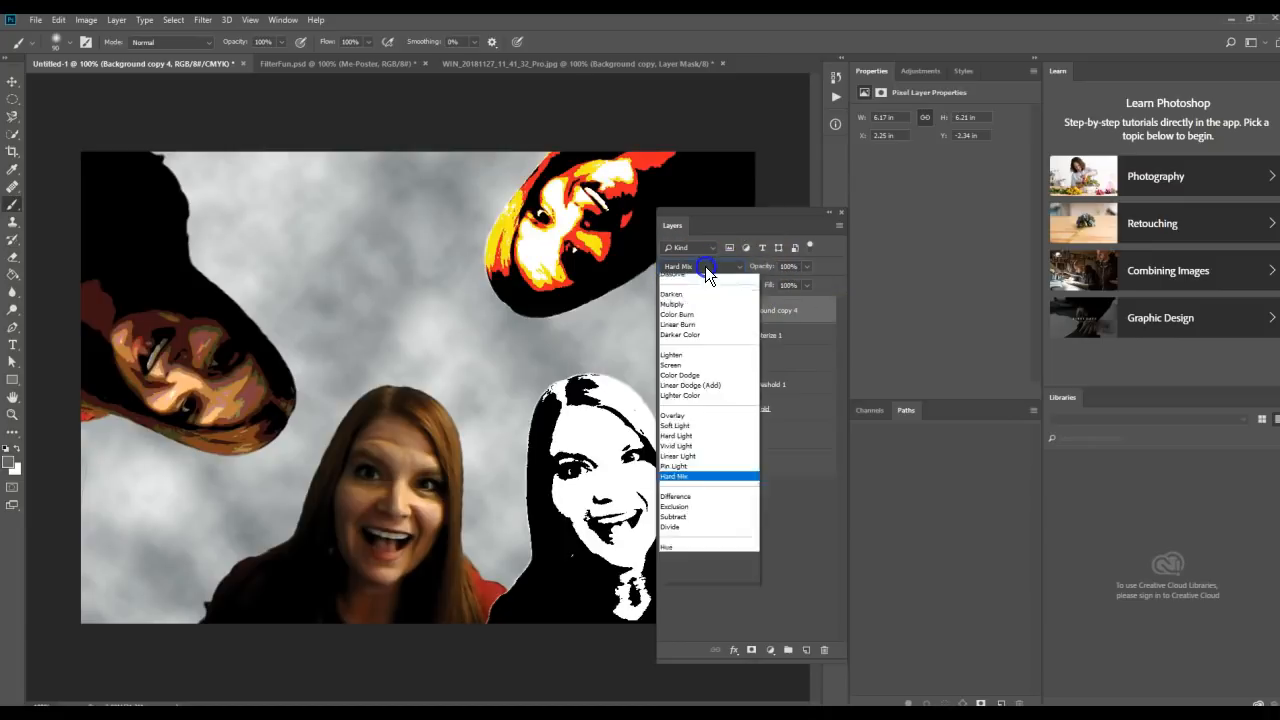
{"action": "left_click", "coordinate": [702, 484]}
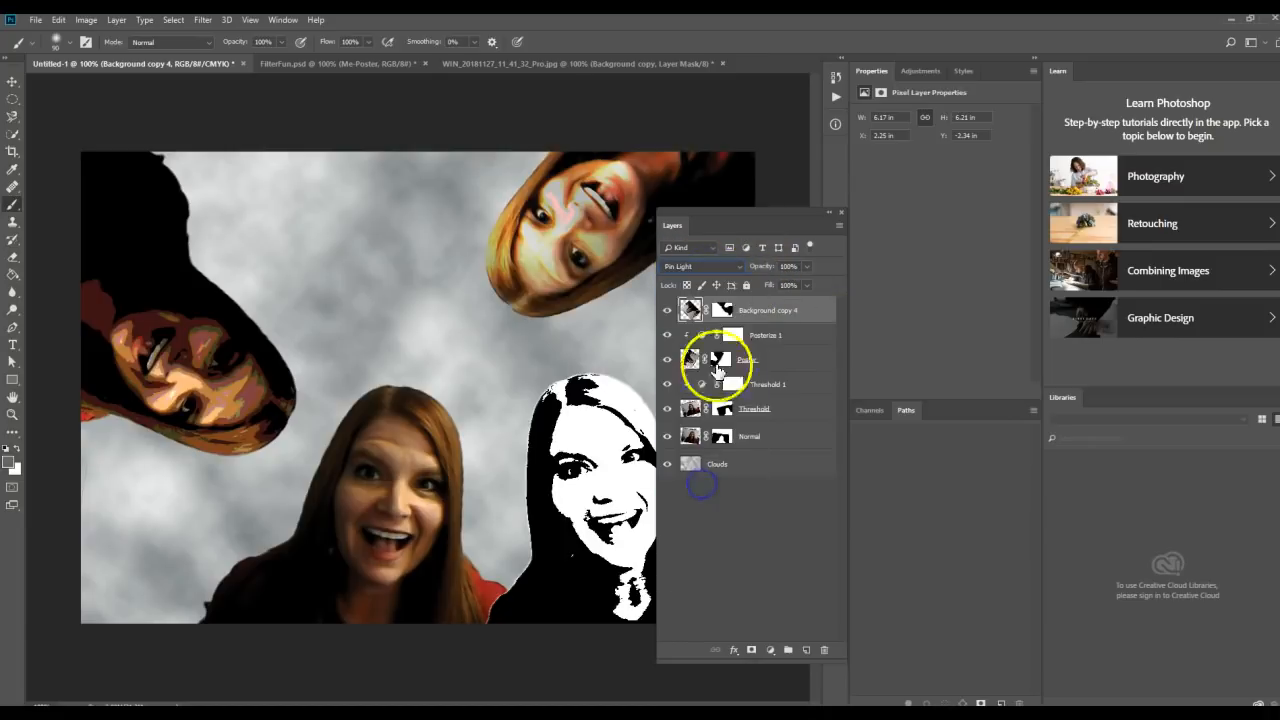
{"action": "scroll", "coordinate": [695, 263], "scroll_direction": "down", "scroll_amount": 1}
{"action": "left_click", "coordinate": [696, 265]}
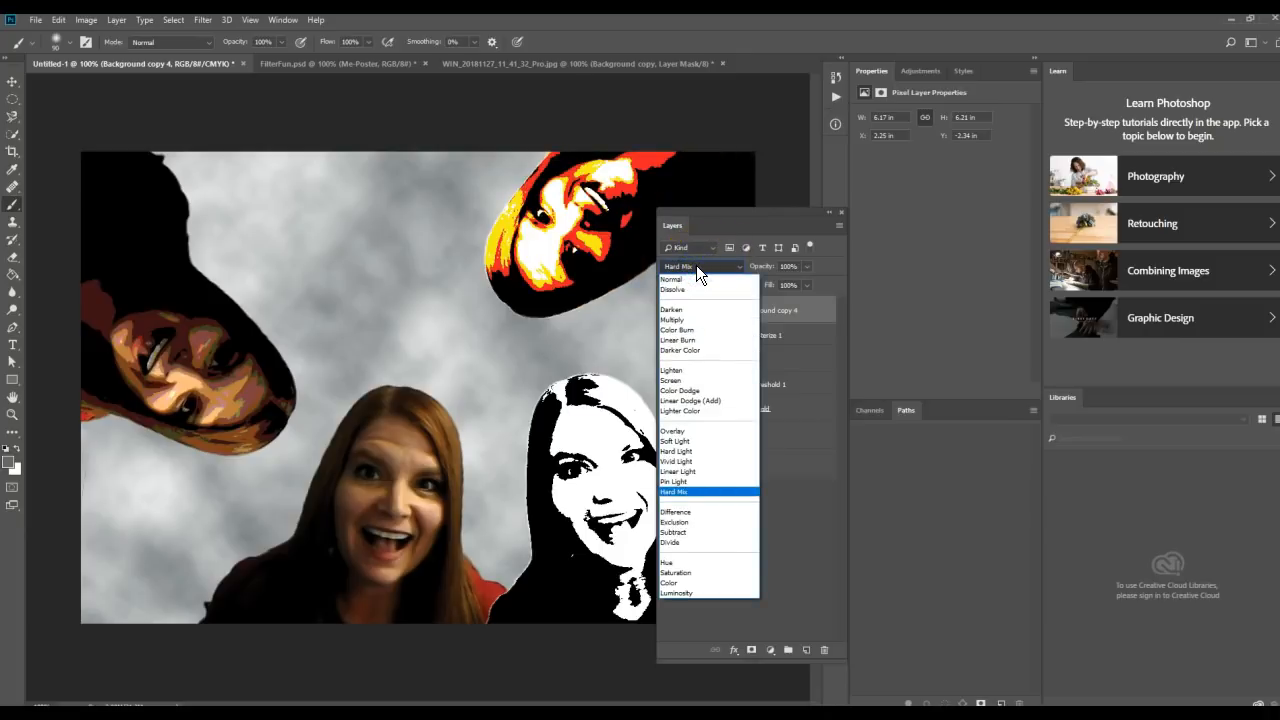
{"action": "left_click", "coordinate": [696, 265]}
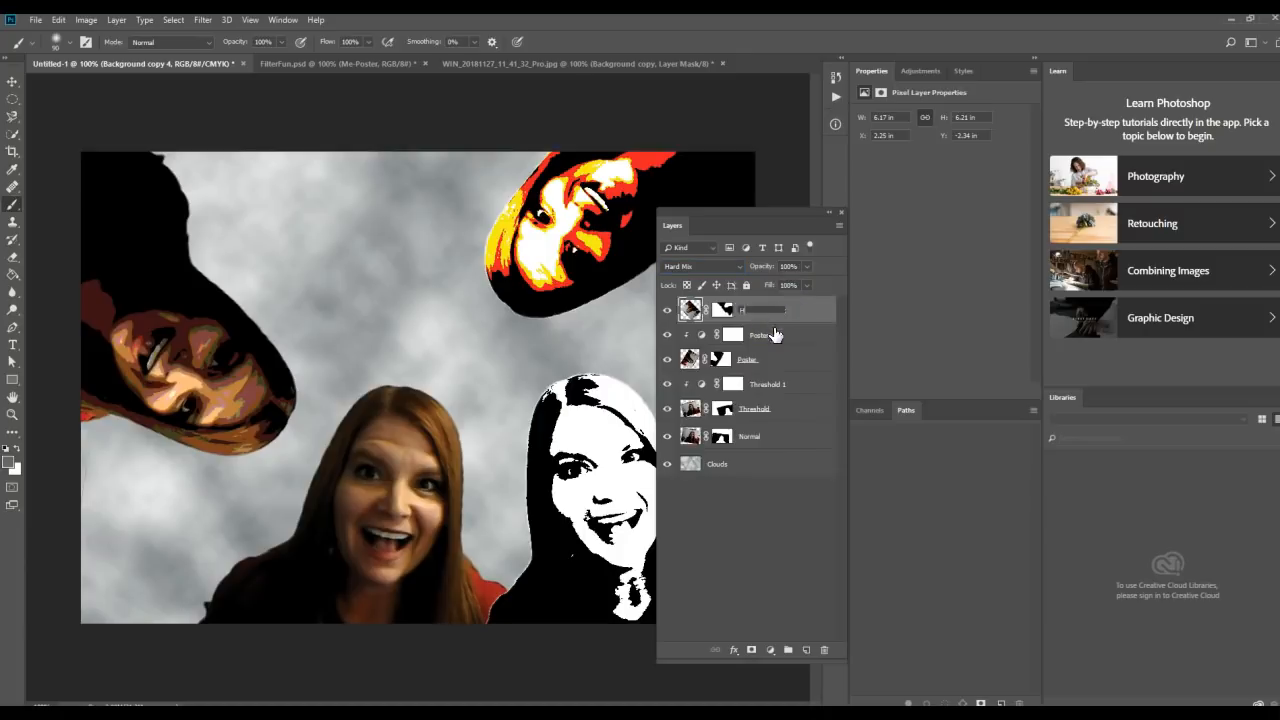
Step: Rename the Background copy 4 layer to "Hard Mix Blending Me"
{"action": "type", "text": "Me"}
{"action": "key", "text": "Return"}
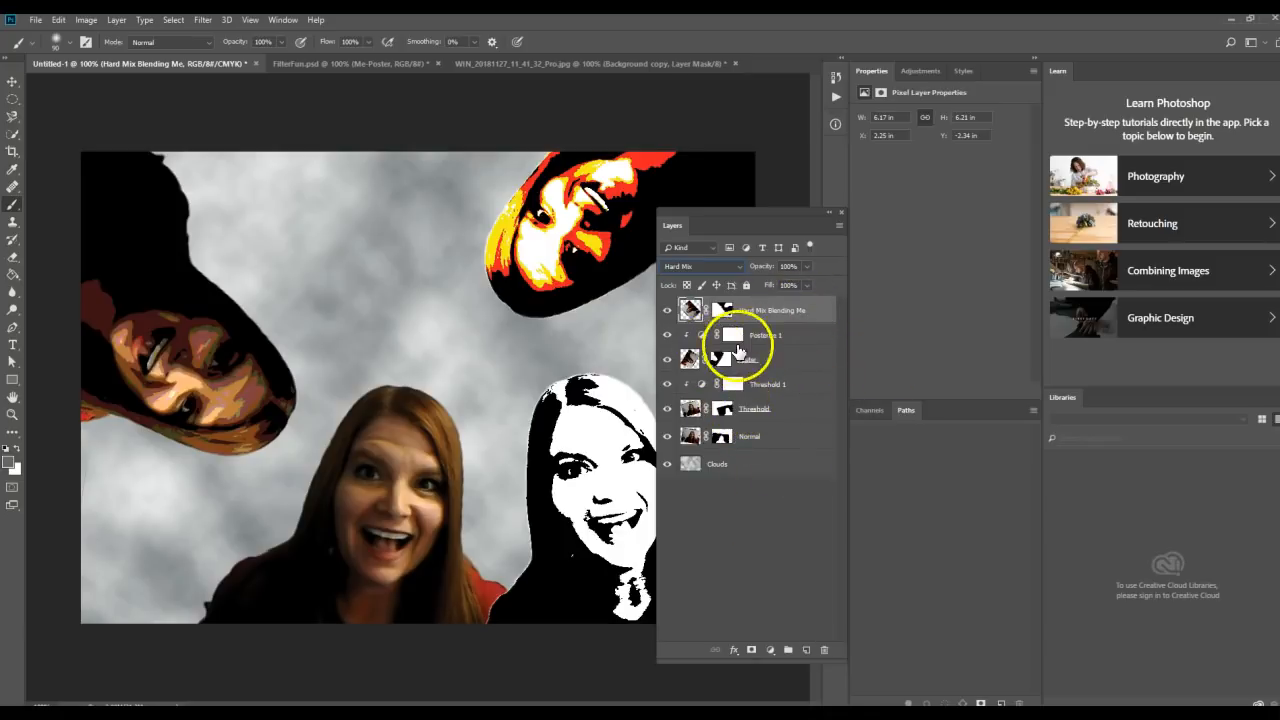
{"action": "left_click", "coordinate": [202, 20]}
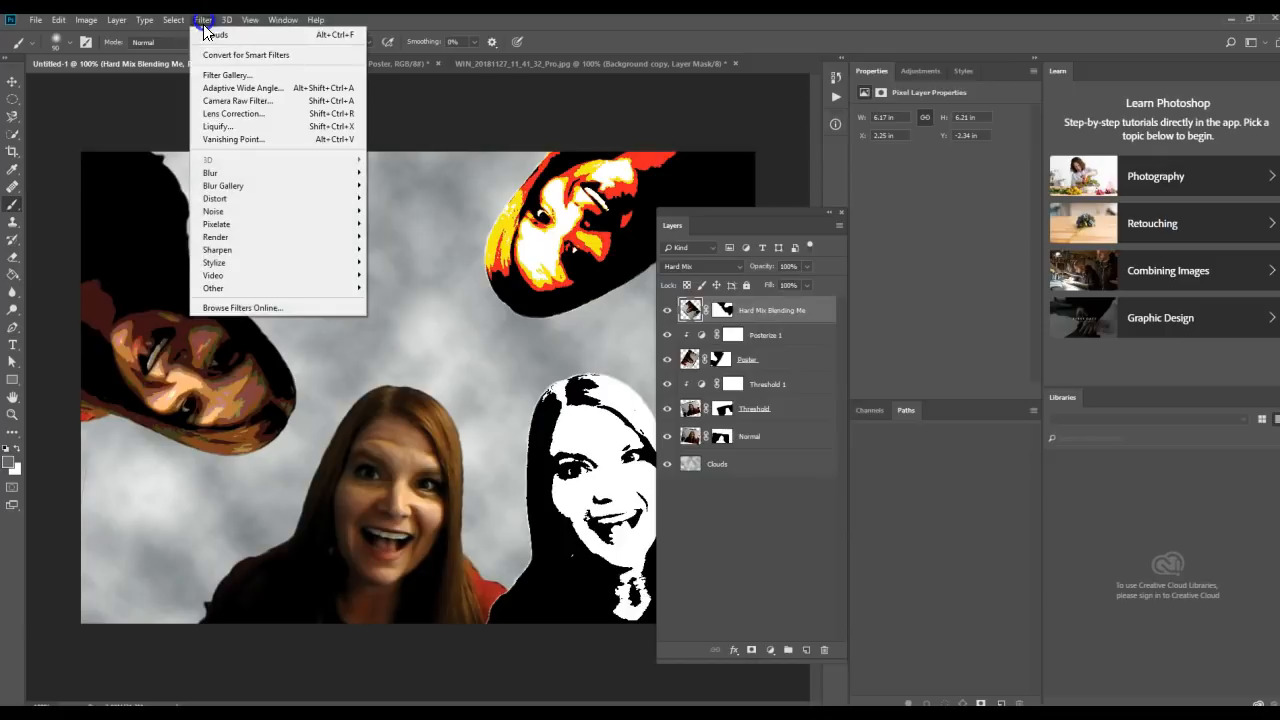
{"action": "left_click", "coordinate": [244, 236]}
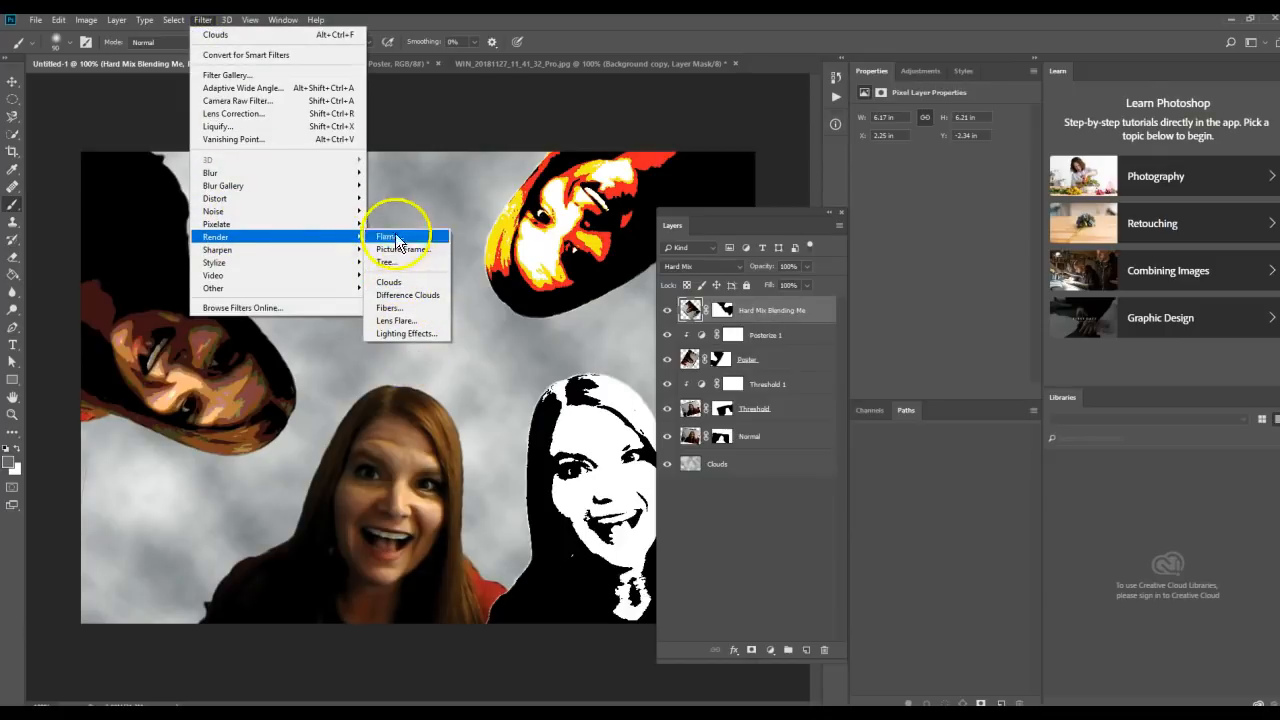
{"action": "left_click", "coordinate": [594, 46]}
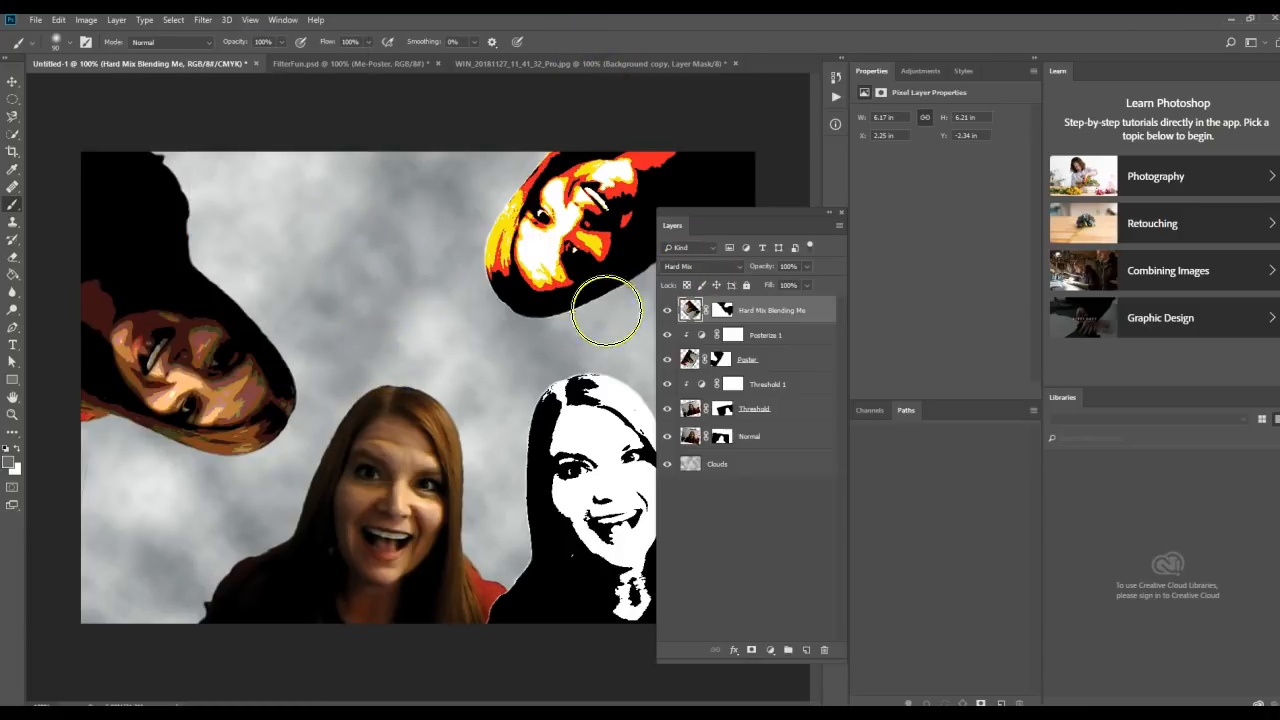
Step: Add a text layer with the person's first name in capitals and place it between the portraits, above the unfiltered one's head
{"action": "left_click", "coordinate": [13, 344]}
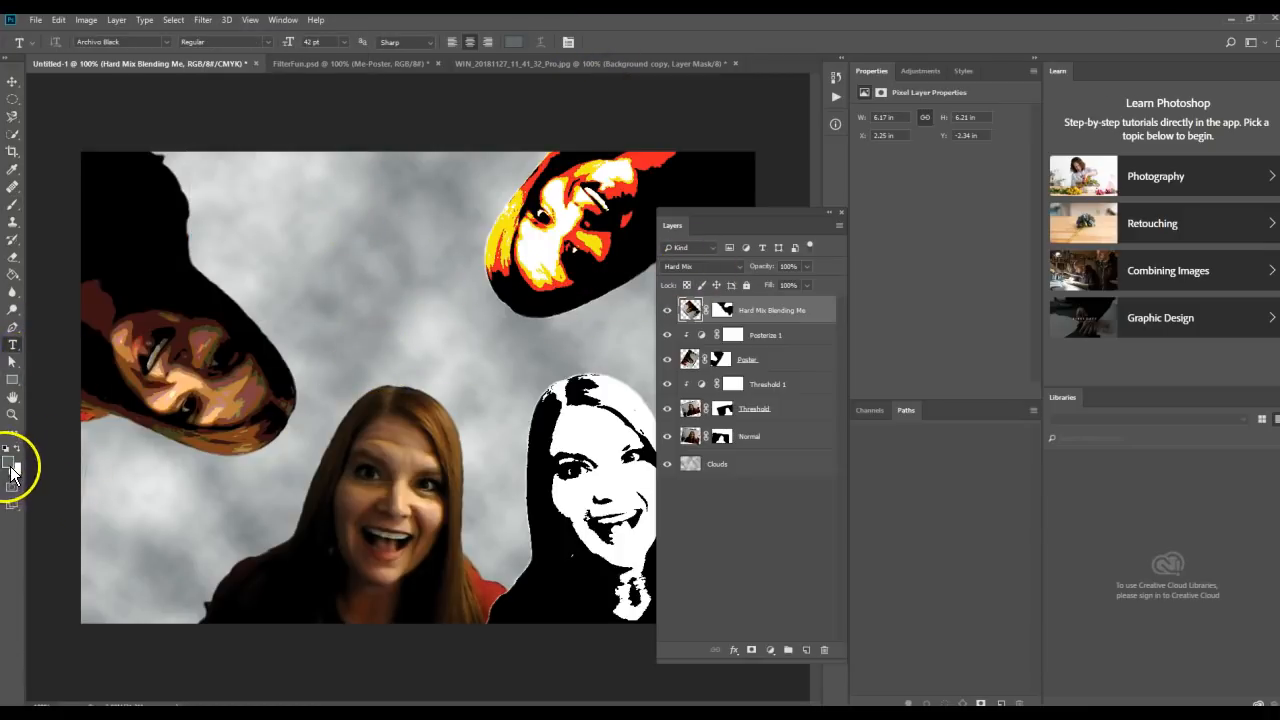
{"action": "left_click", "coordinate": [349, 331]}
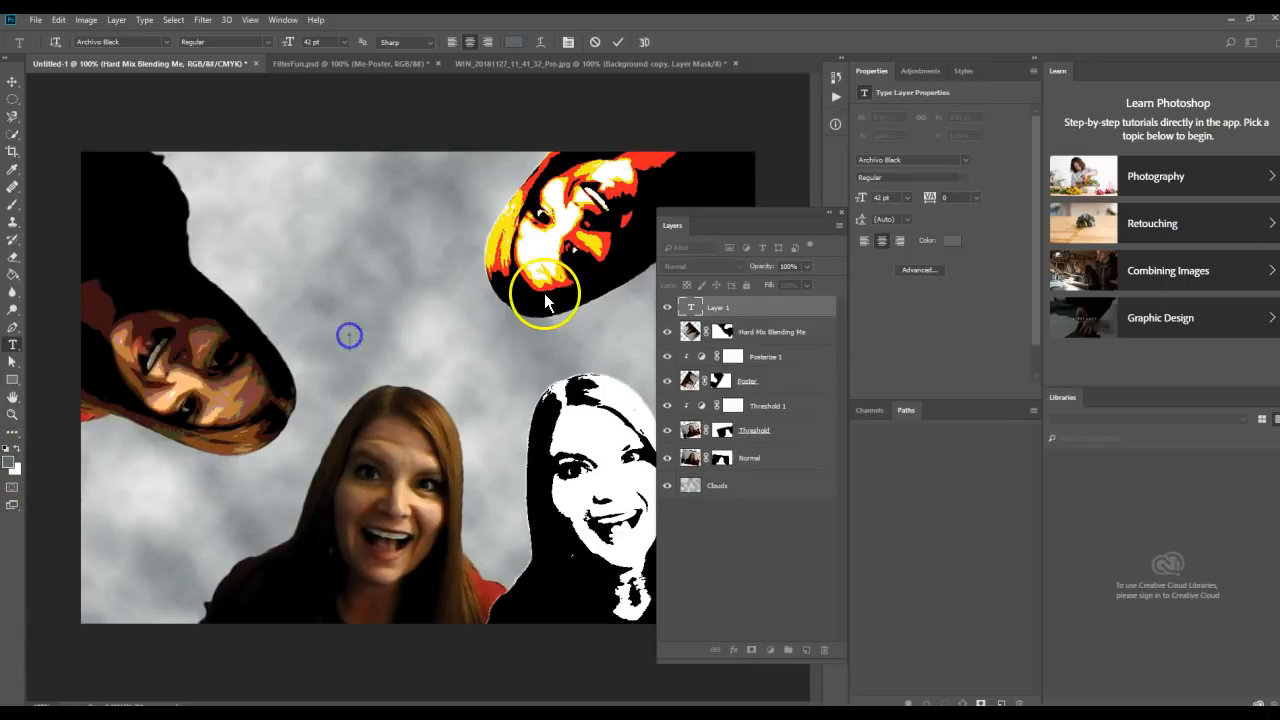
{"action": "type", "text": "To"}
{"action": "key", "text": "BackSpace"}
{"action": "type", "text": "ONYA"}
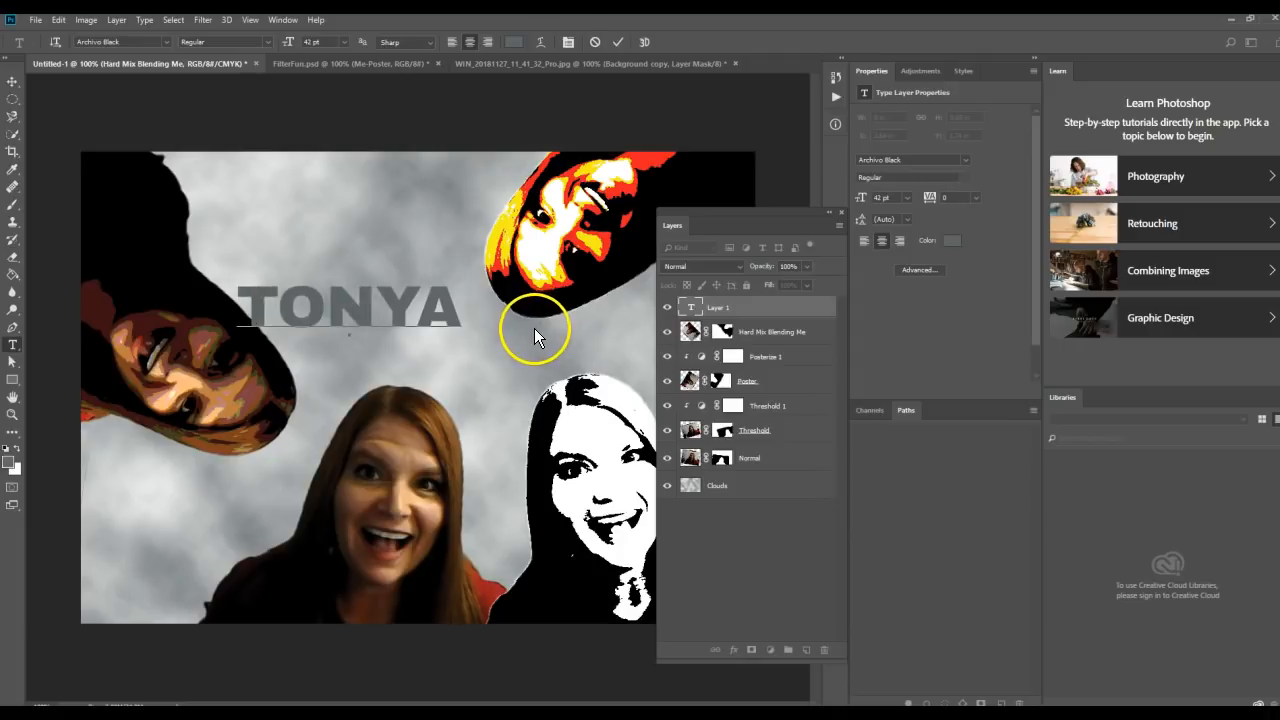
{"action": "left_click", "coordinate": [619, 44]}
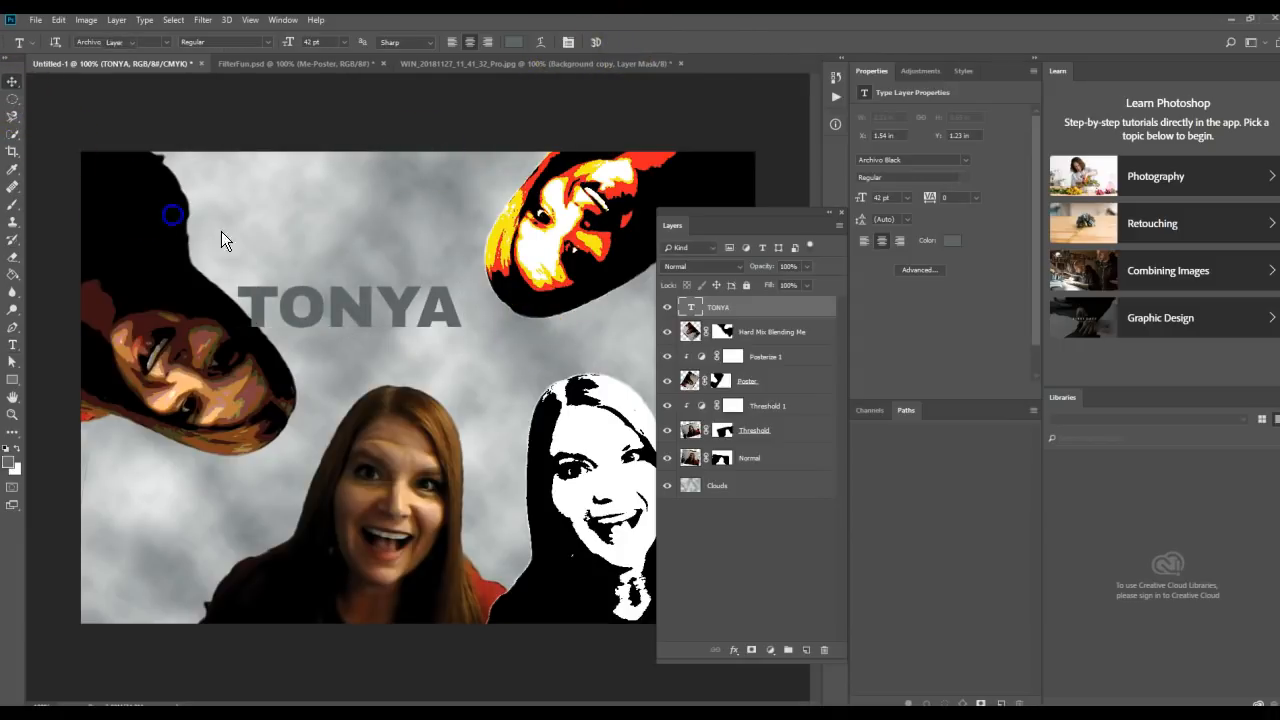
{"action": "key", "text": "v"}
{"action": "left_click_drag", "start_coordinate": [342, 312], "coordinate": [412, 342]}
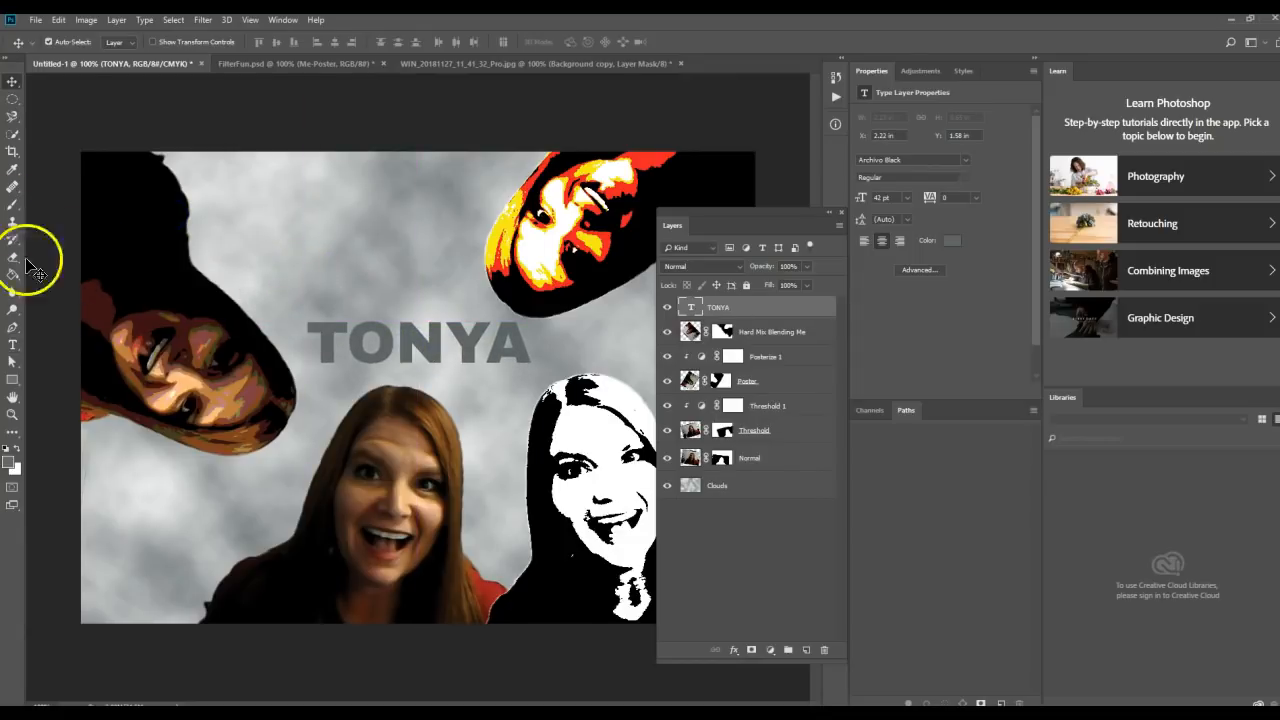
Step: Warp the name text with the Rise style, Bend +21% and Horizontal Distortion -13%, and nudge it into place above the unfiltered portrait
{"action": "left_click", "coordinate": [13, 345]}
{"action": "left_click", "coordinate": [541, 43]}
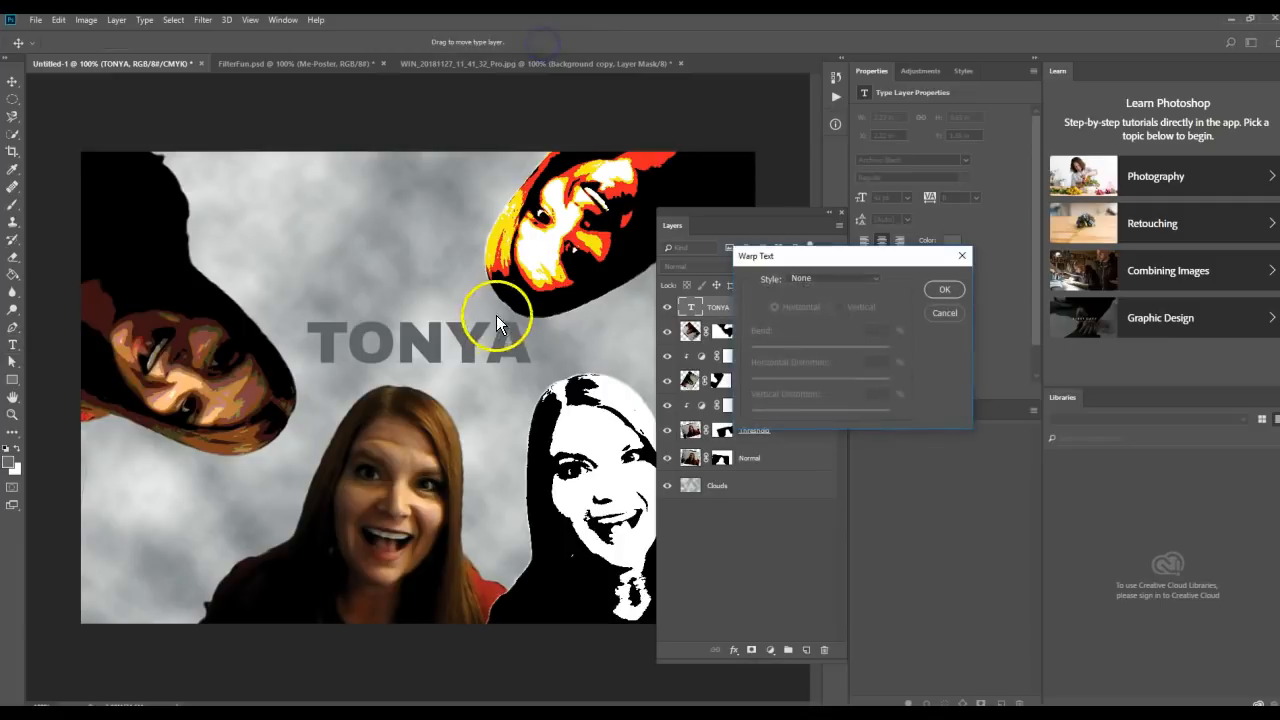
{"action": "left_click", "coordinate": [864, 280]}
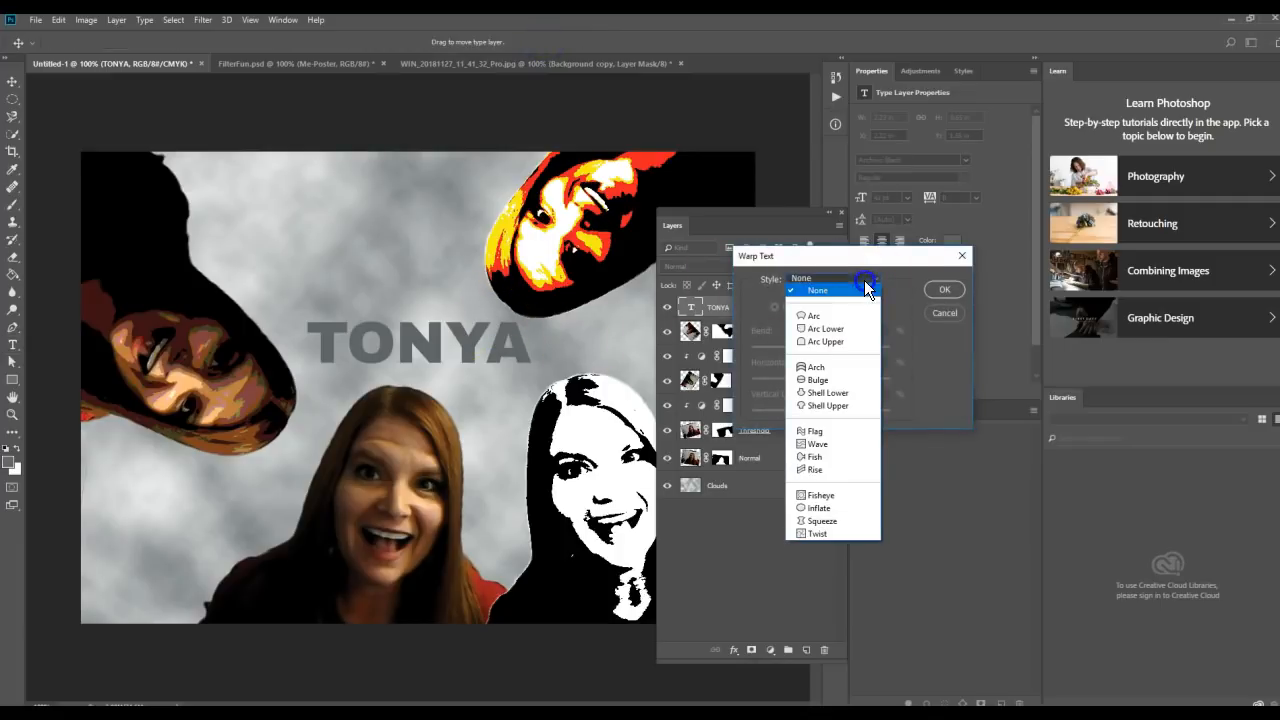
{"action": "left_click", "coordinate": [828, 469]}
{"action": "left_click_drag", "start_coordinate": [855, 355], "coordinate": [833, 348]}
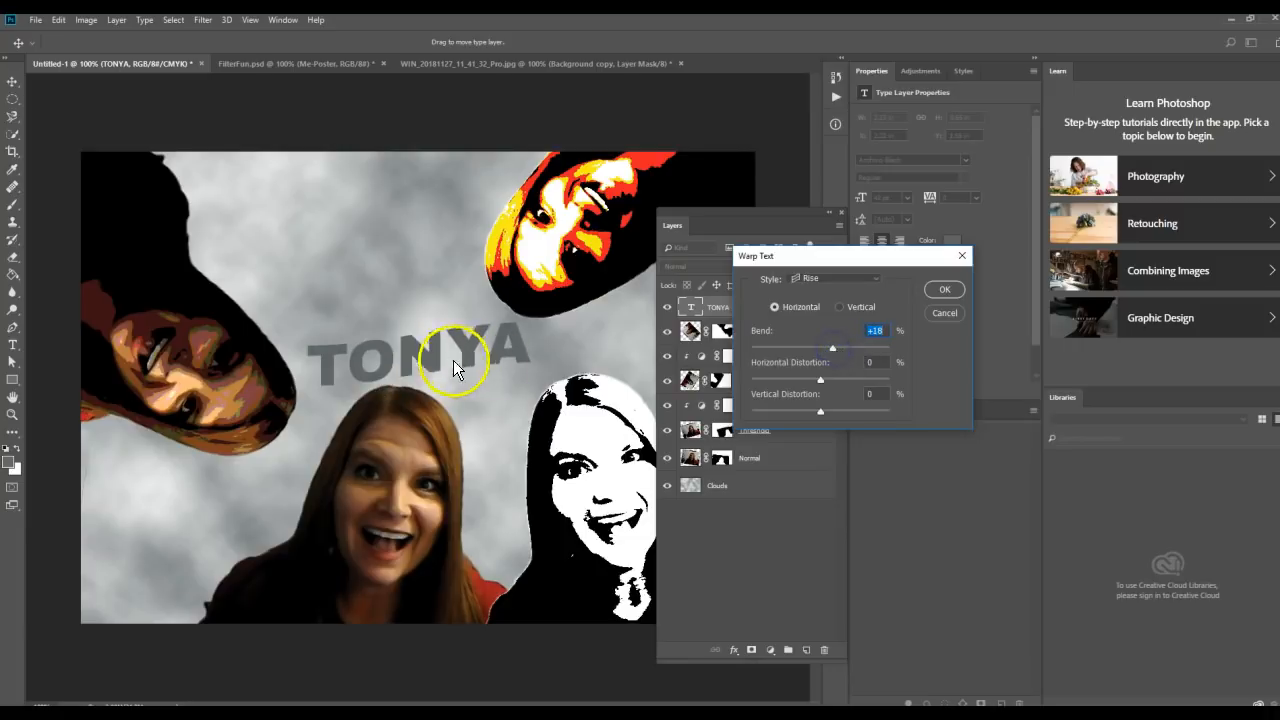
{"action": "left_click", "coordinate": [826, 352]}
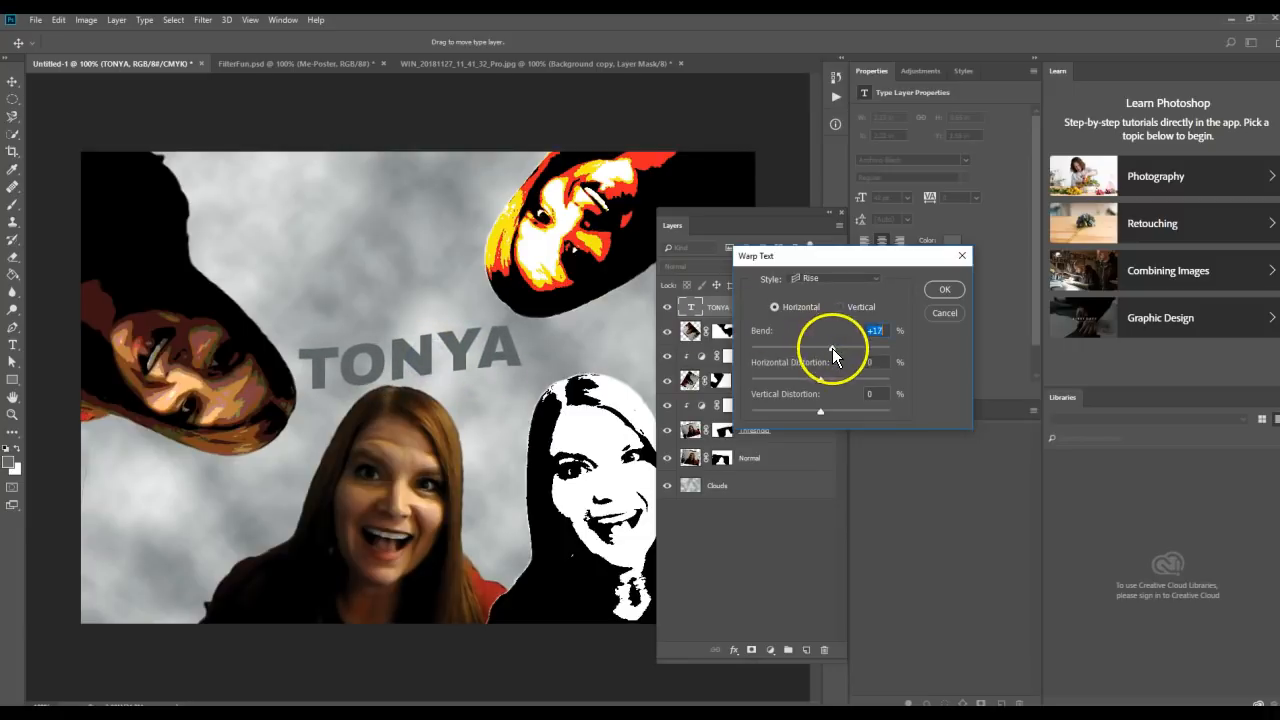
{"action": "left_click_drag", "start_coordinate": [836, 356], "coordinate": [817, 382]}
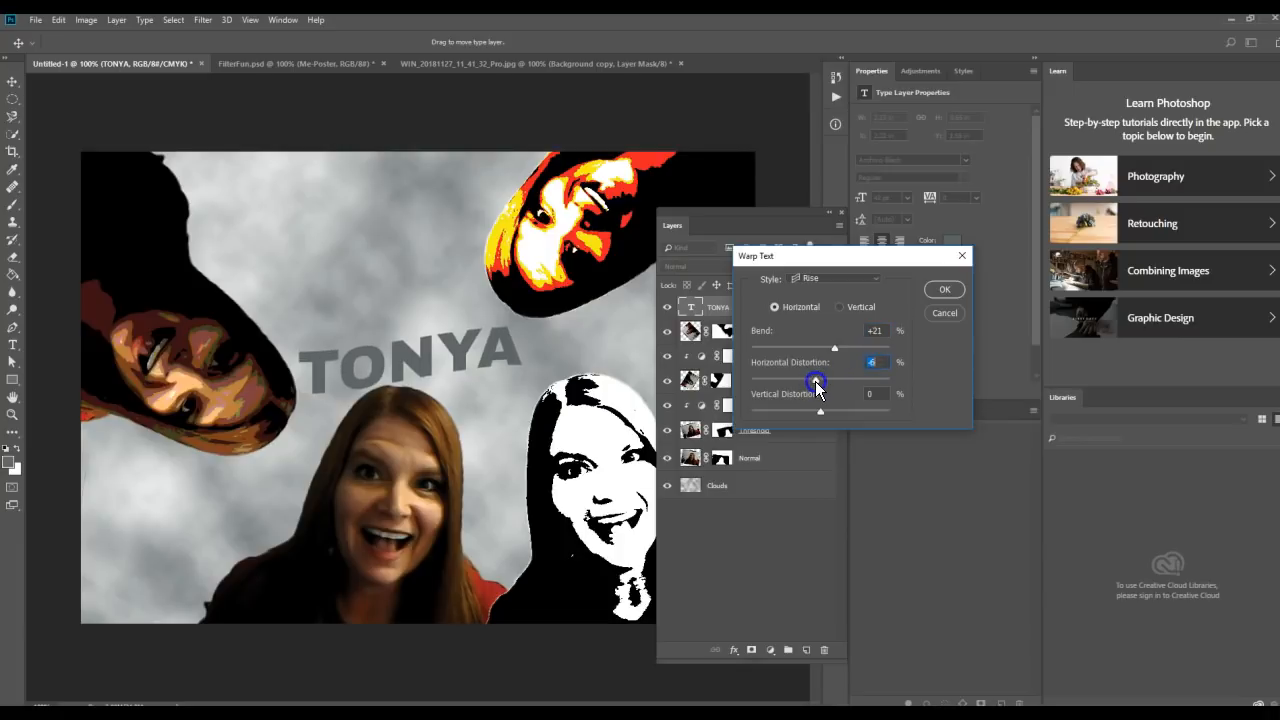
{"action": "left_click_drag", "start_coordinate": [812, 387], "coordinate": [813, 383]}
{"action": "left_click_drag", "start_coordinate": [463, 356], "coordinate": [468, 352]}
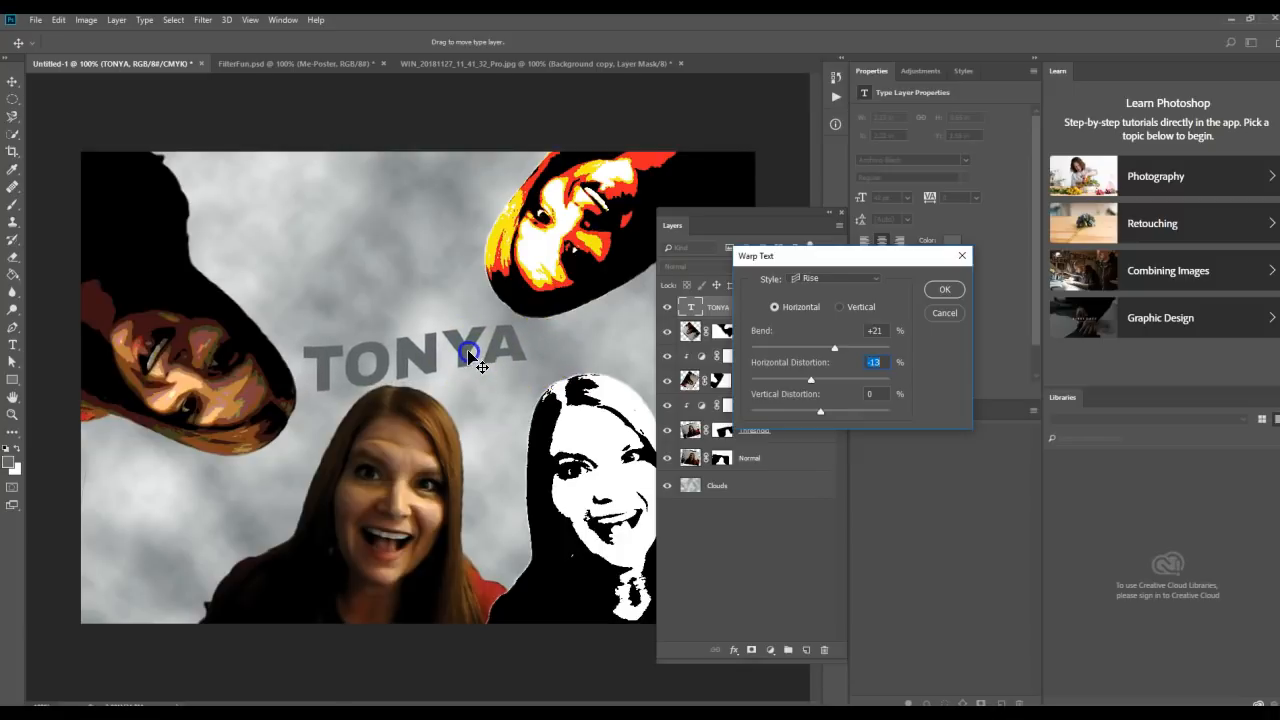
{"action": "left_click", "coordinate": [943, 289]}
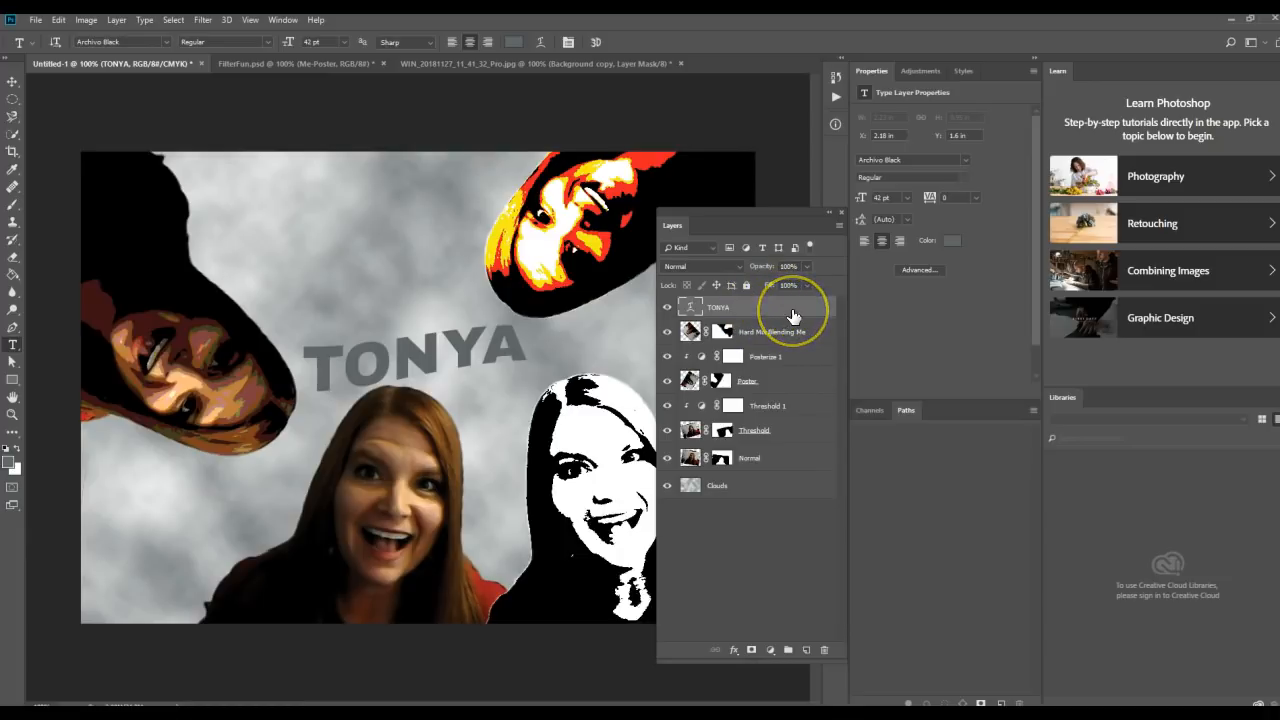
Step: Duplicate the warped name text layer and make the copy the active layer
{"action": "left_click_drag", "start_coordinate": [800, 309], "coordinate": [802, 650]}
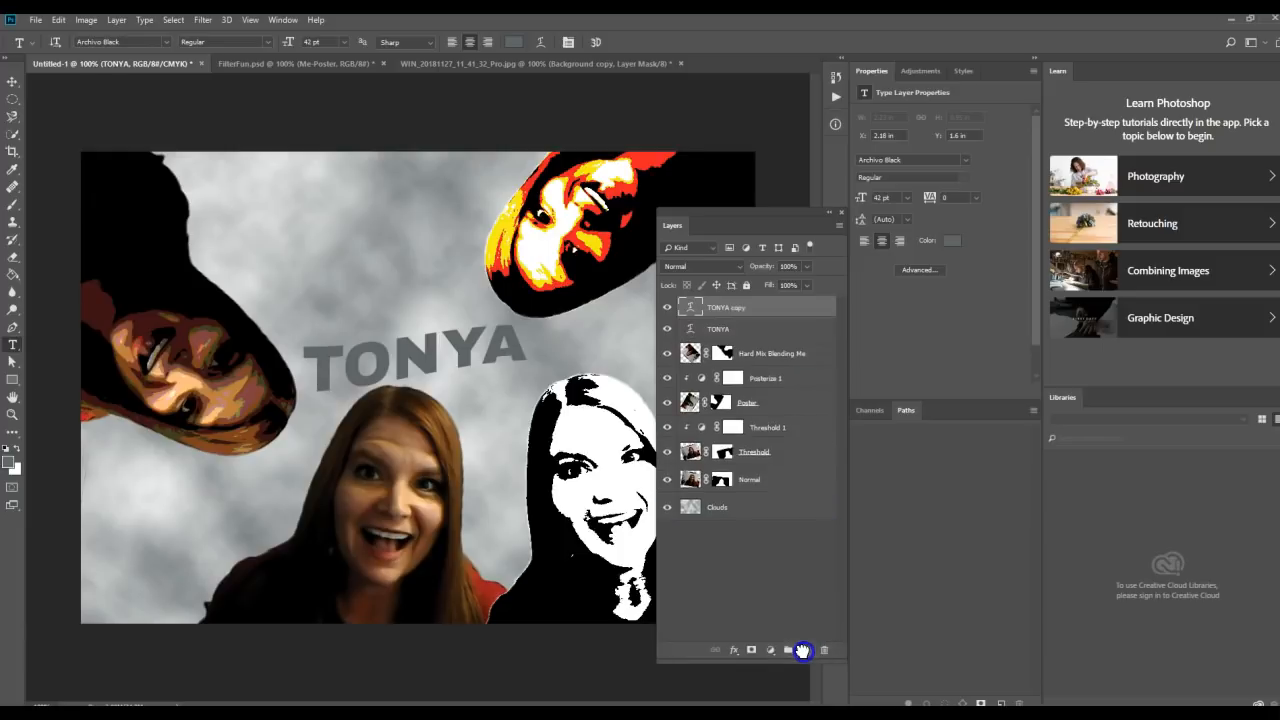
{"action": "left_click", "coordinate": [721, 328]}
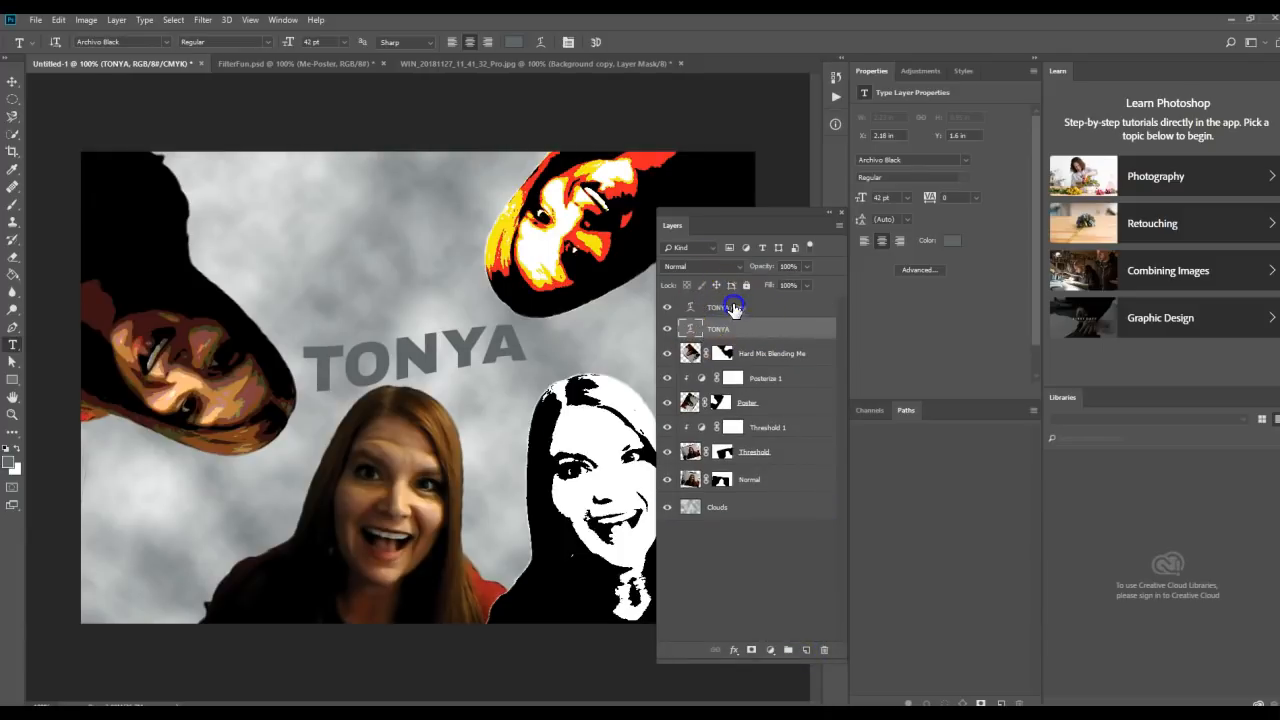
{"action": "left_click", "coordinate": [738, 308]}
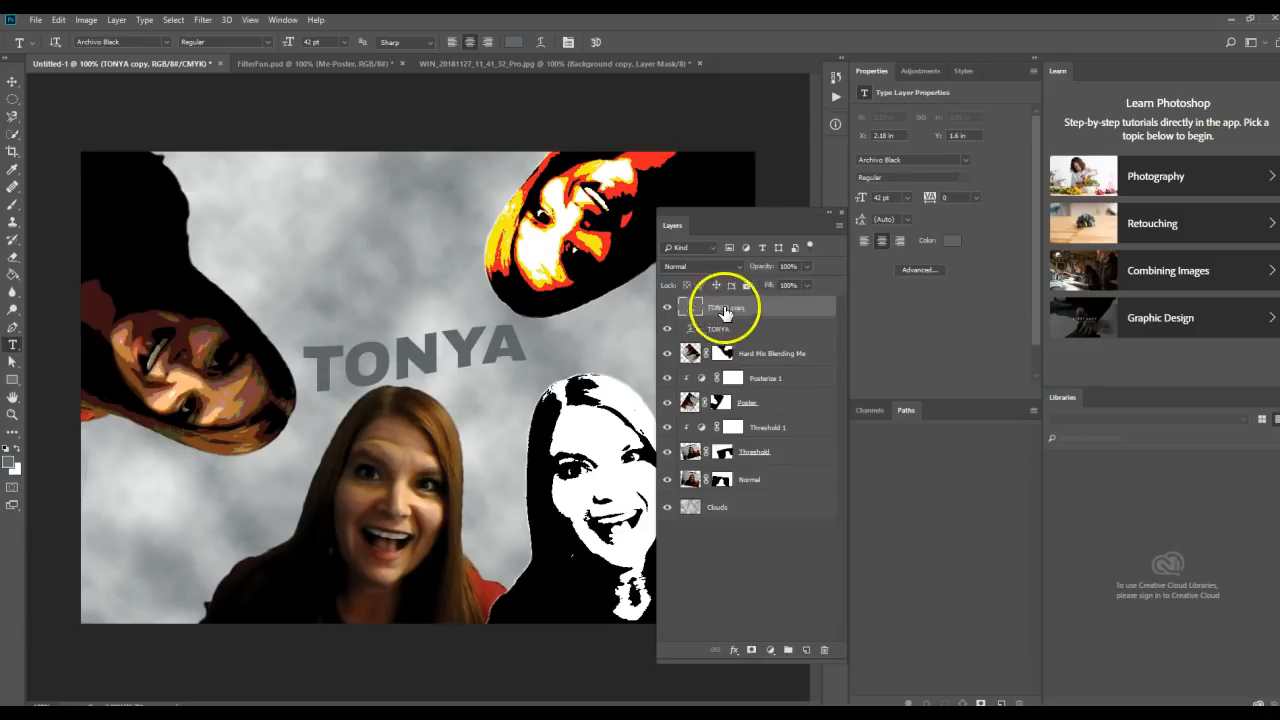
{"action": "left_click", "coordinate": [737, 312]}
{"action": "left_click", "coordinate": [684, 330]}
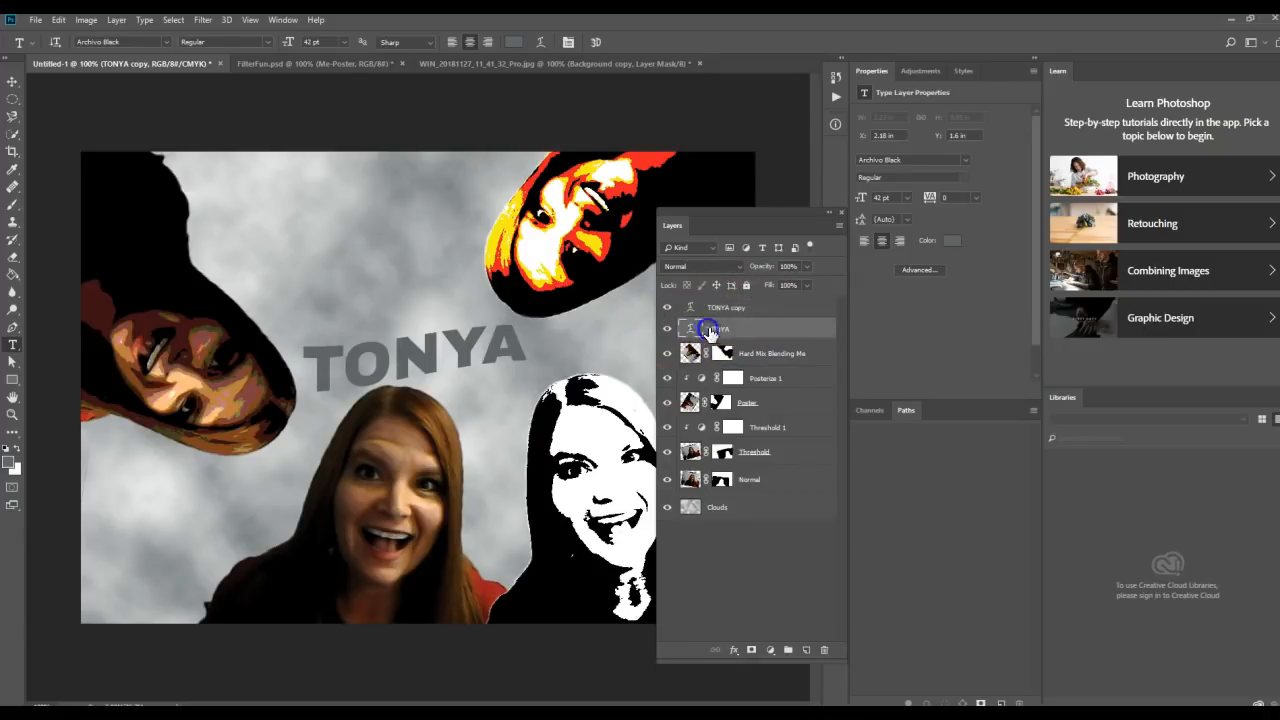
{"action": "left_click", "coordinate": [729, 309]}
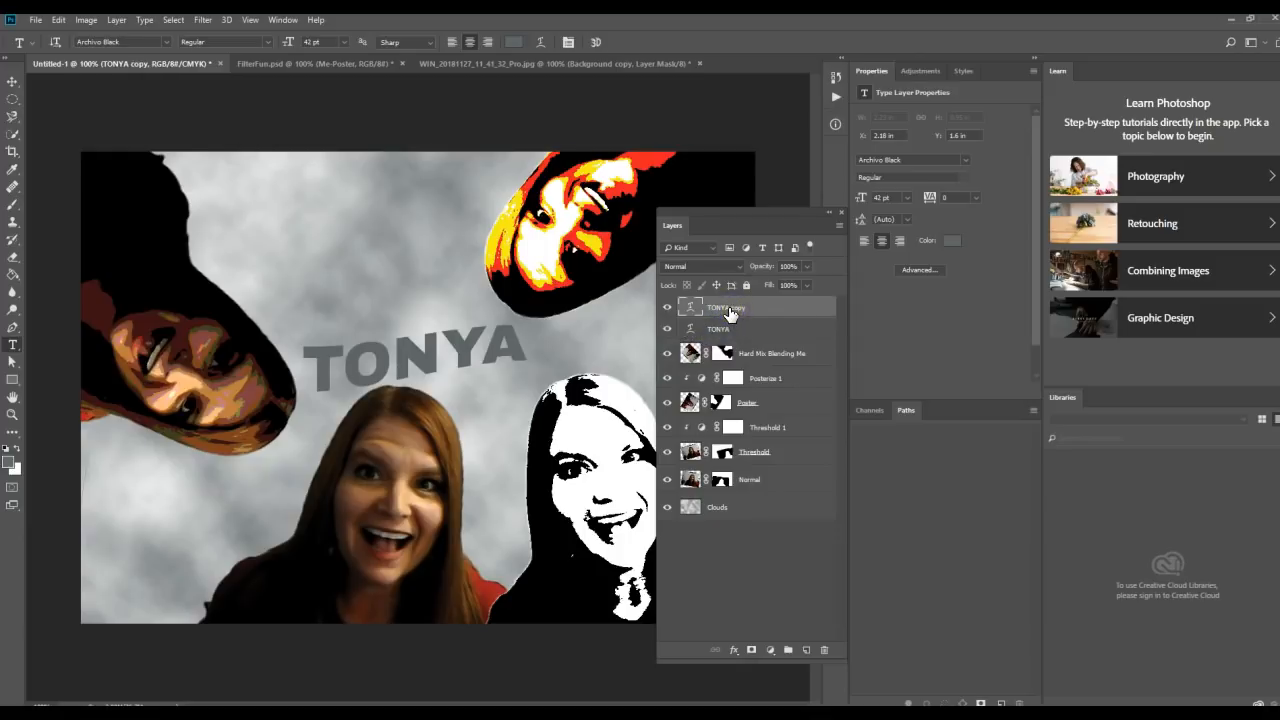
Step: Show the layer styles and replace the current set with the Text Effects styles
{"action": "left_click", "coordinate": [284, 20]}
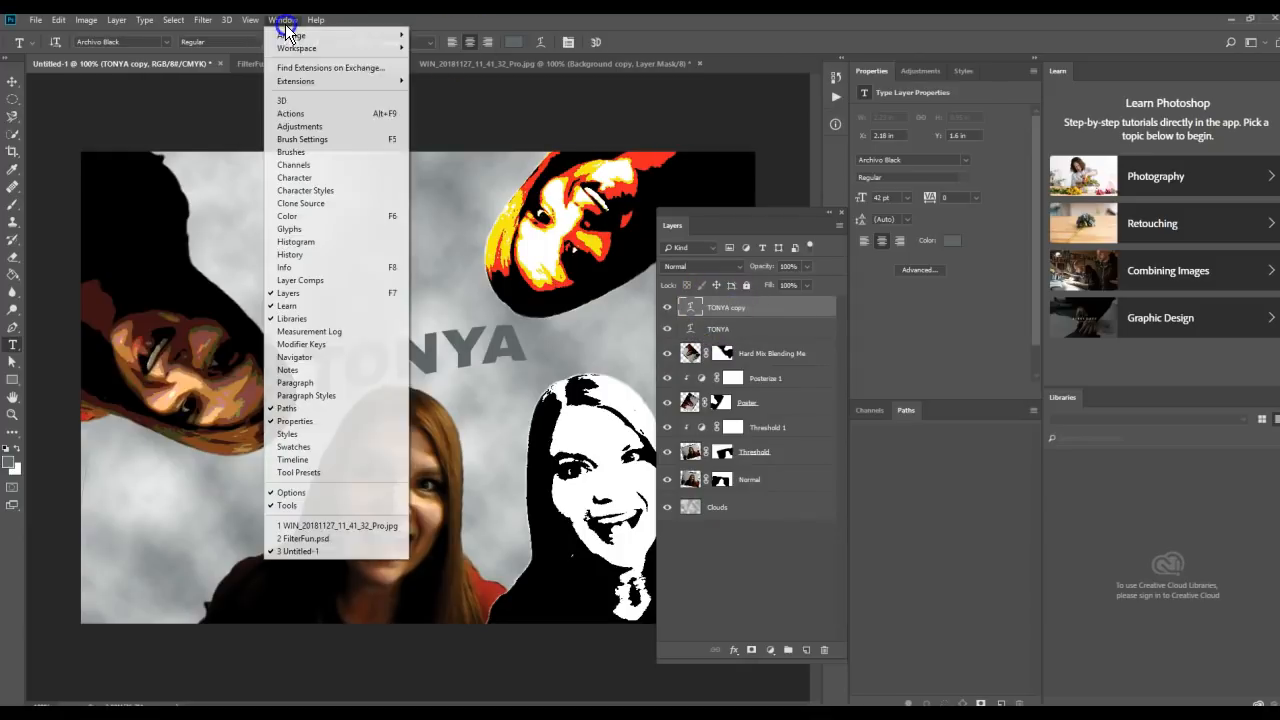
{"action": "left_click", "coordinate": [336, 436]}
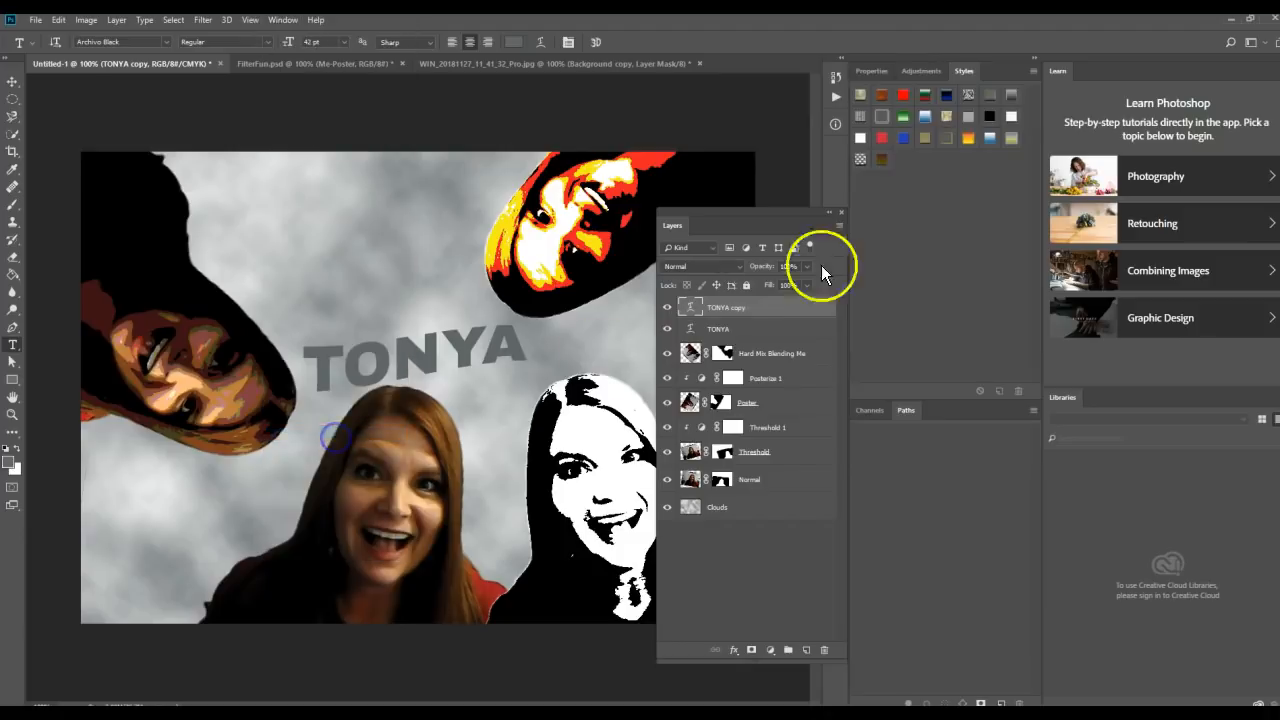
{"action": "left_click", "coordinate": [1034, 71]}
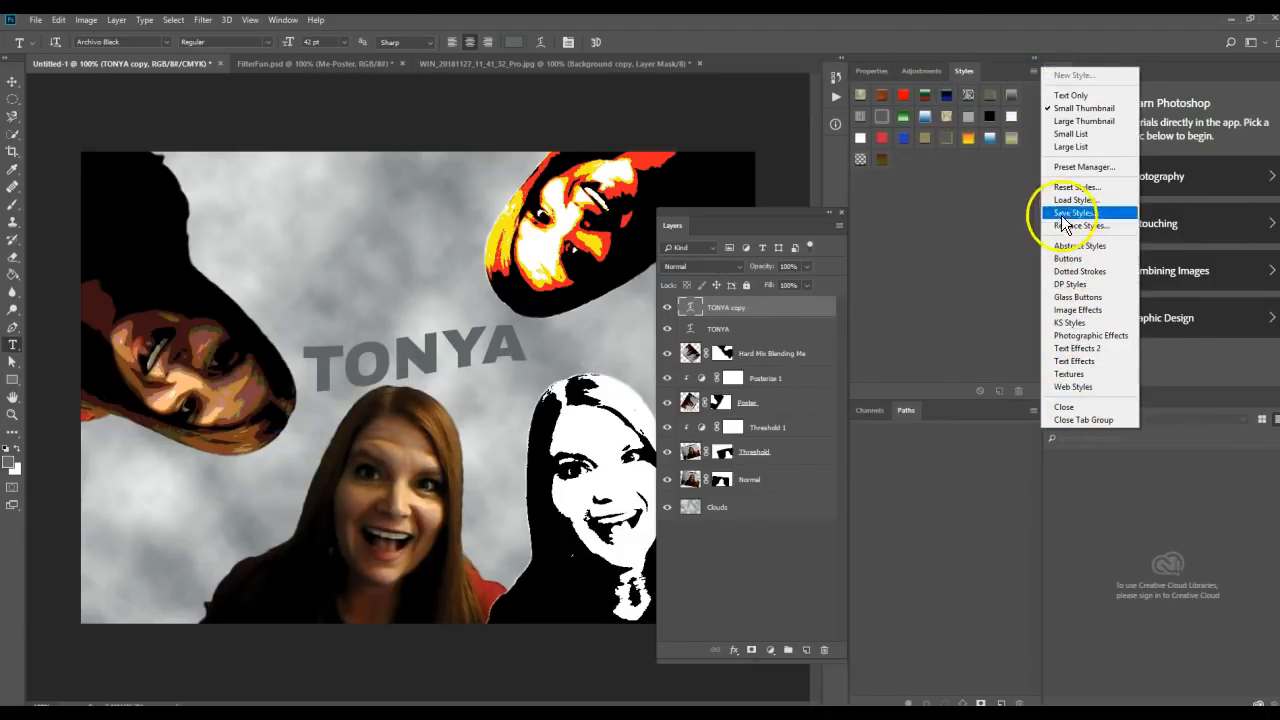
{"action": "left_click", "coordinate": [1072, 361]}
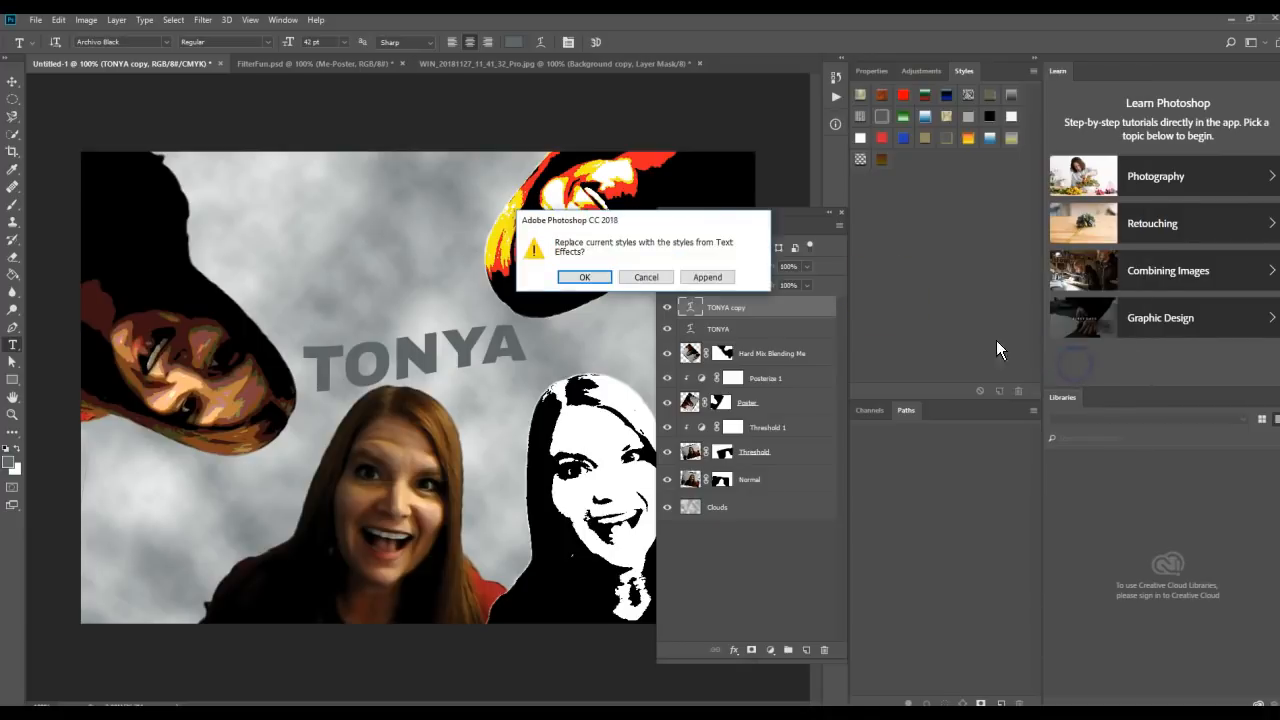
{"action": "left_click", "coordinate": [580, 278]}
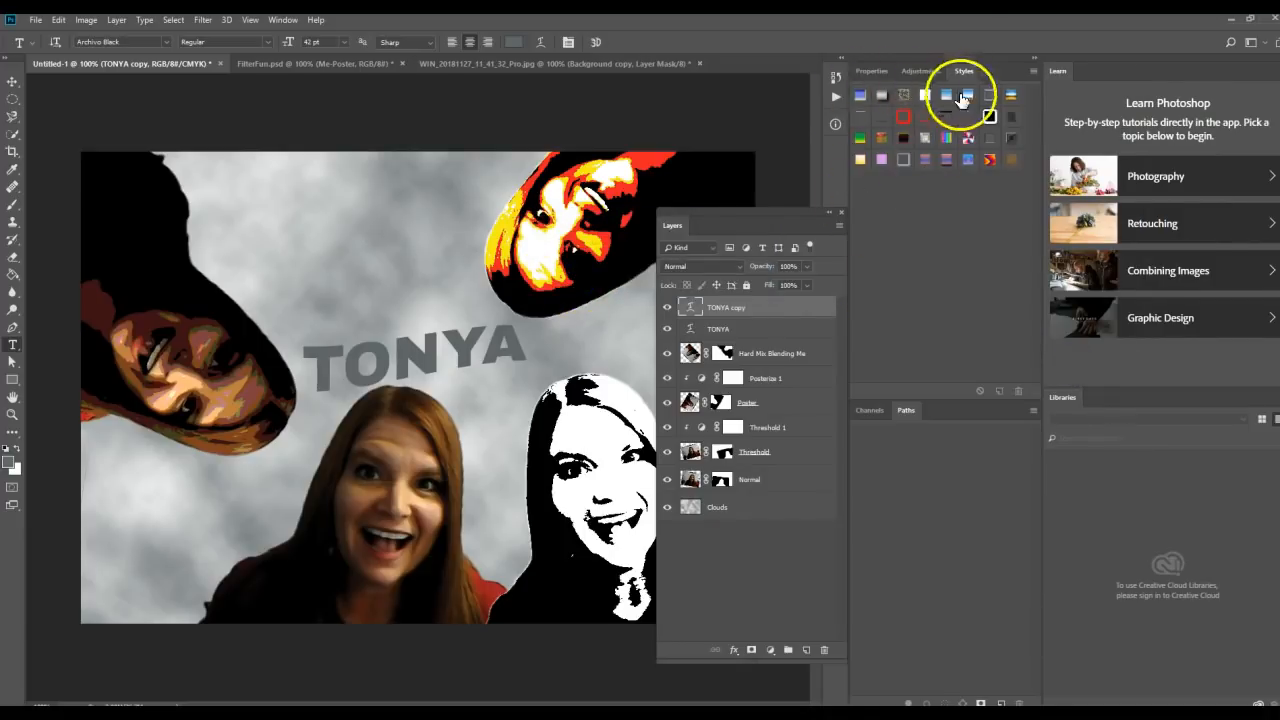
Step: Try several Text Effects styles on the copied name layer and settle on the beveled style with a blue, white and gold gradient
{"action": "left_click", "coordinate": [991, 162]}
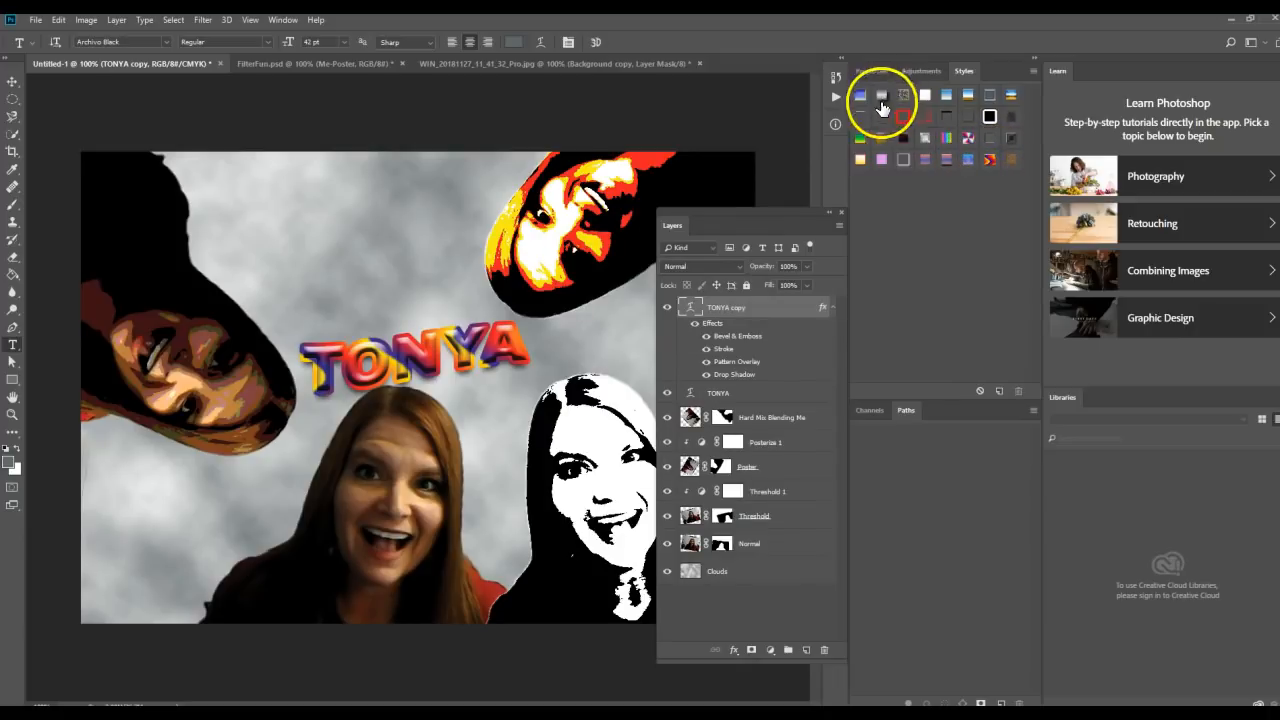
{"action": "left_click", "coordinate": [857, 97]}
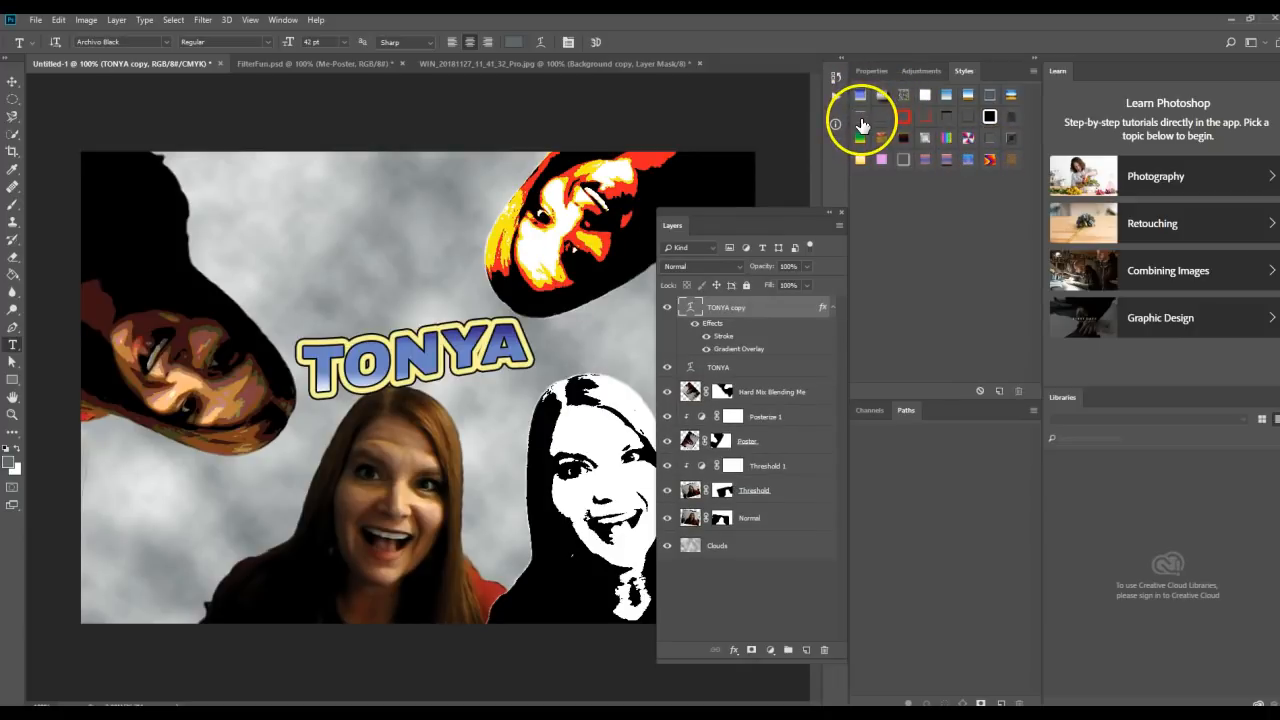
{"action": "left_click", "coordinate": [905, 118]}
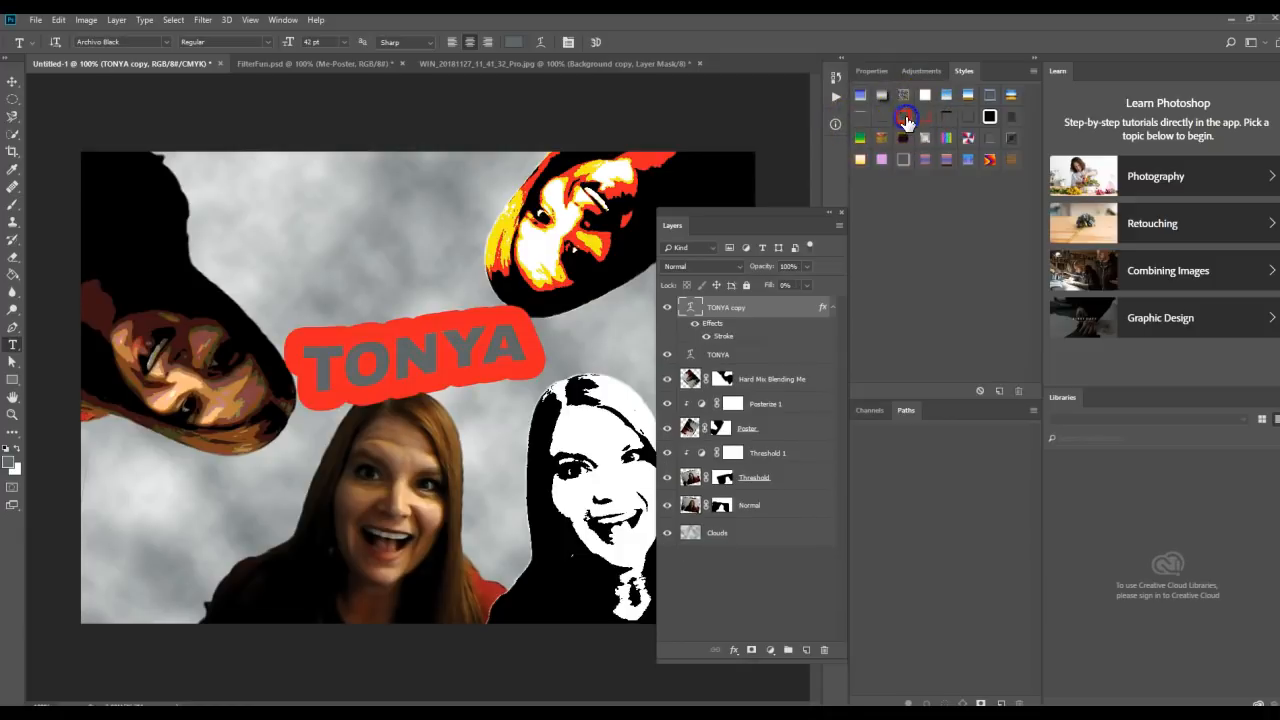
{"action": "left_click", "coordinate": [861, 98]}
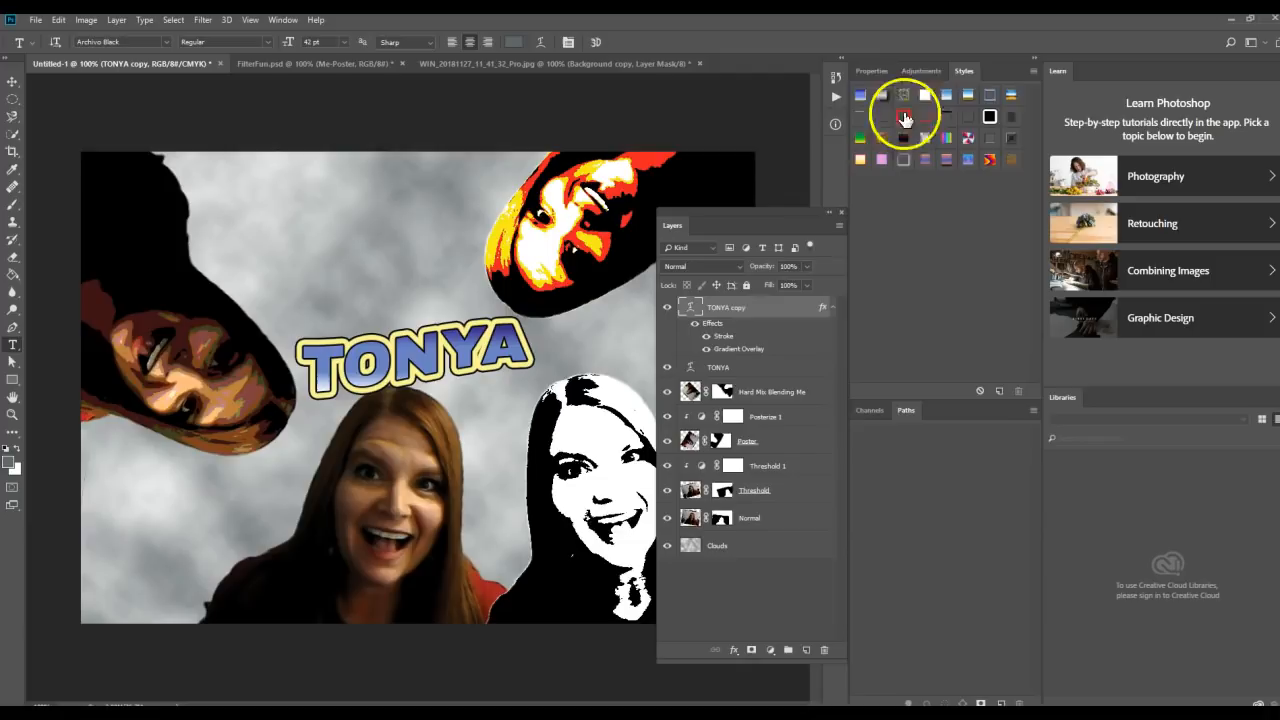
{"action": "left_click", "coordinate": [967, 96]}
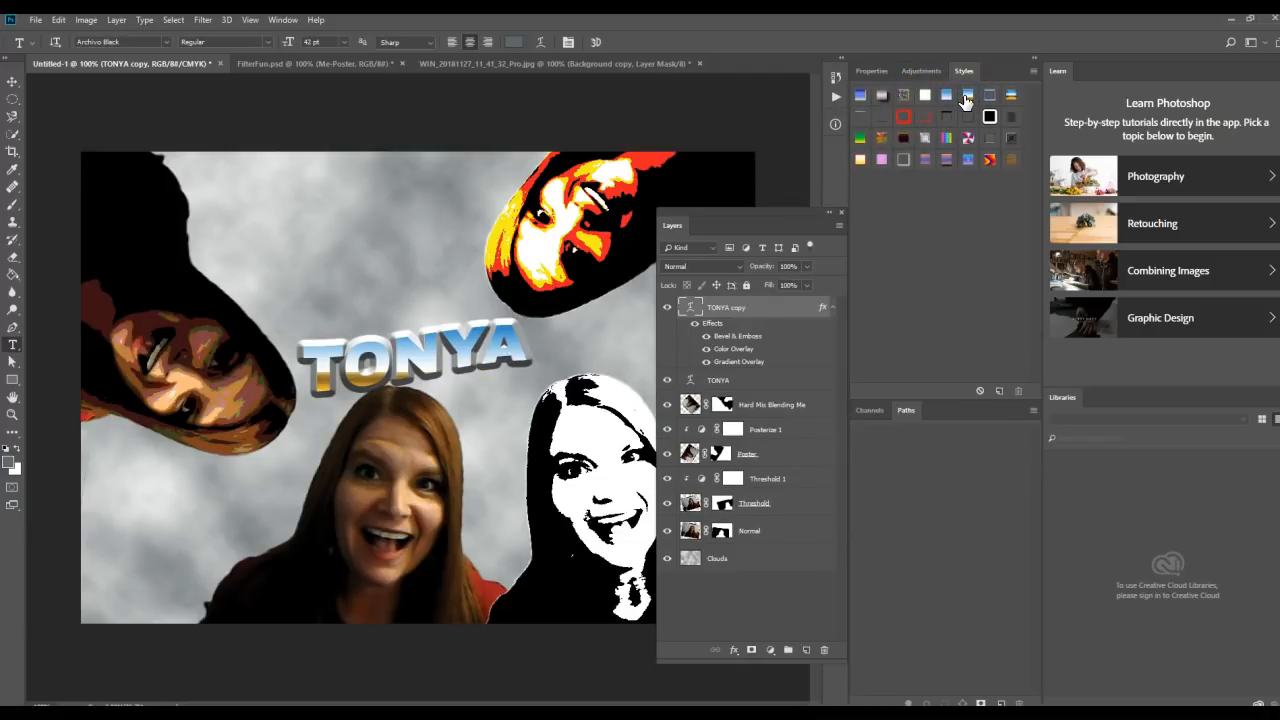
Step: Recolor the blue stop of the copied name's Gradient Overlay to dark red (971602) sampled from the unfiltered portrait's red shirt
{"action": "double_click", "coordinate": [737, 349]}
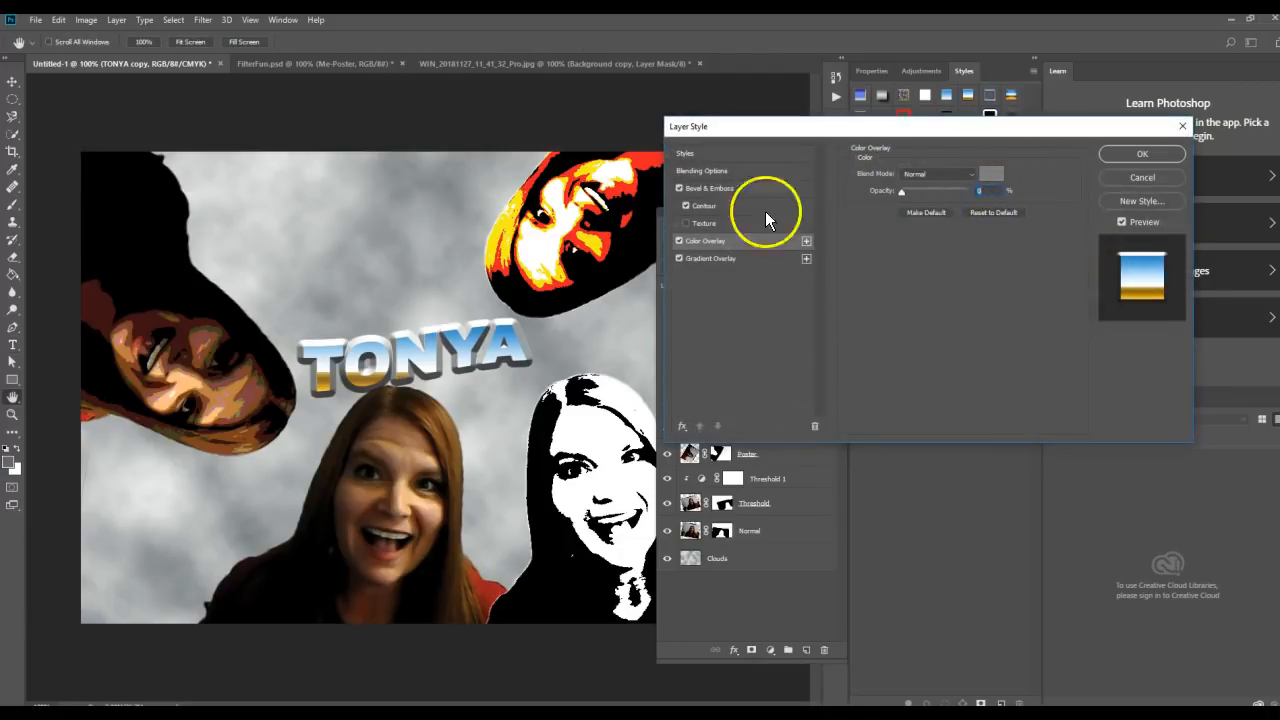
{"action": "left_click", "coordinate": [719, 258]}
{"action": "left_click", "coordinate": [948, 204]}
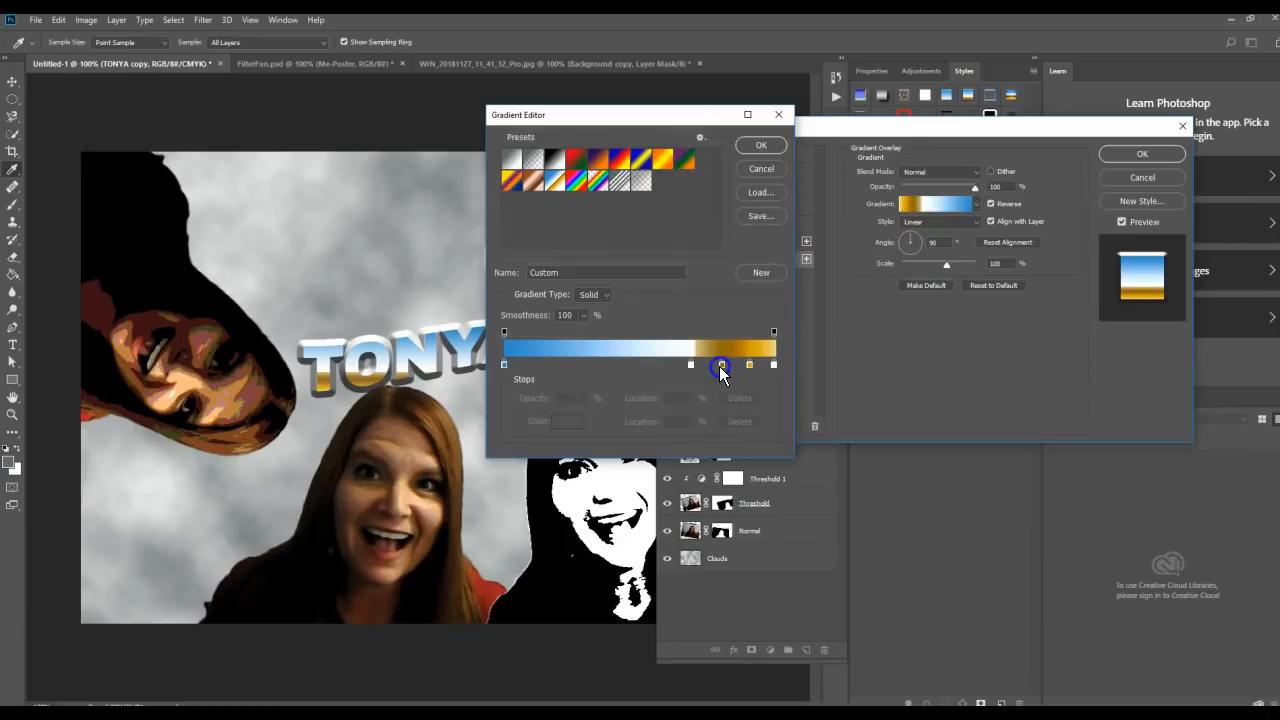
{"action": "left_click", "coordinate": [504, 365]}
{"action": "left_click", "coordinate": [566, 421]}
{"action": "left_click", "coordinate": [500, 584]}
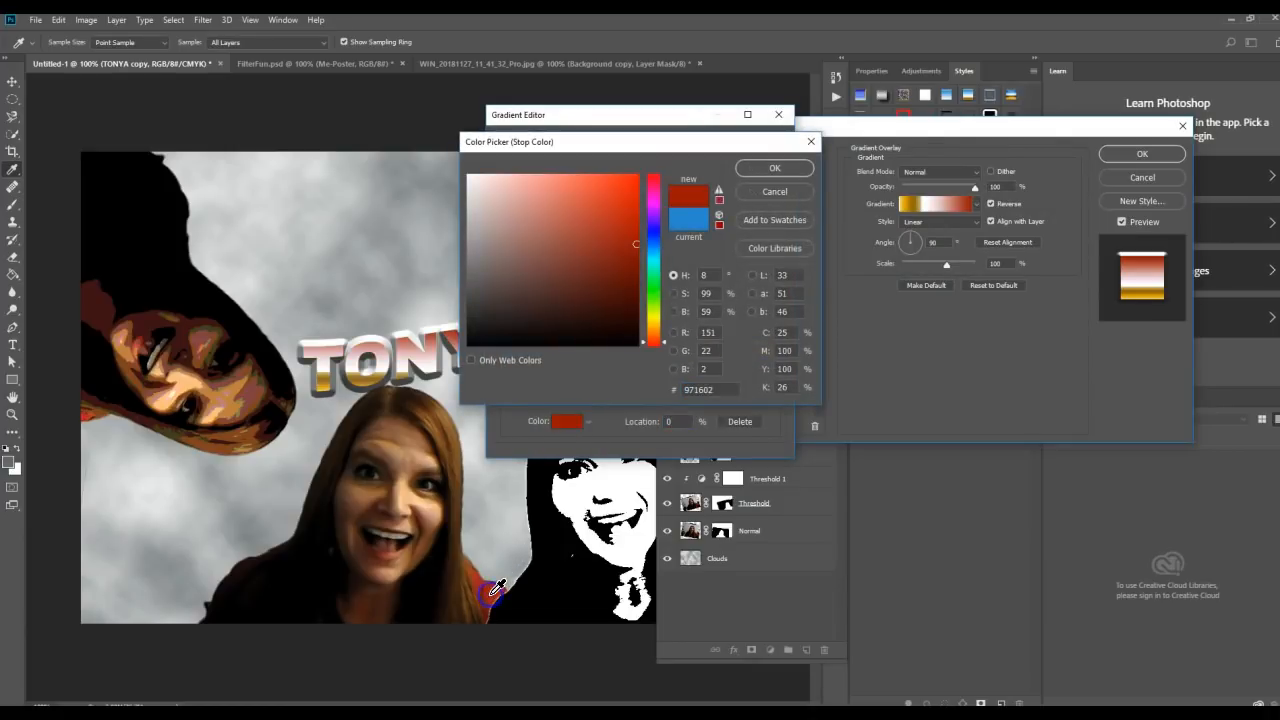
{"action": "left_click", "coordinate": [774, 168]}
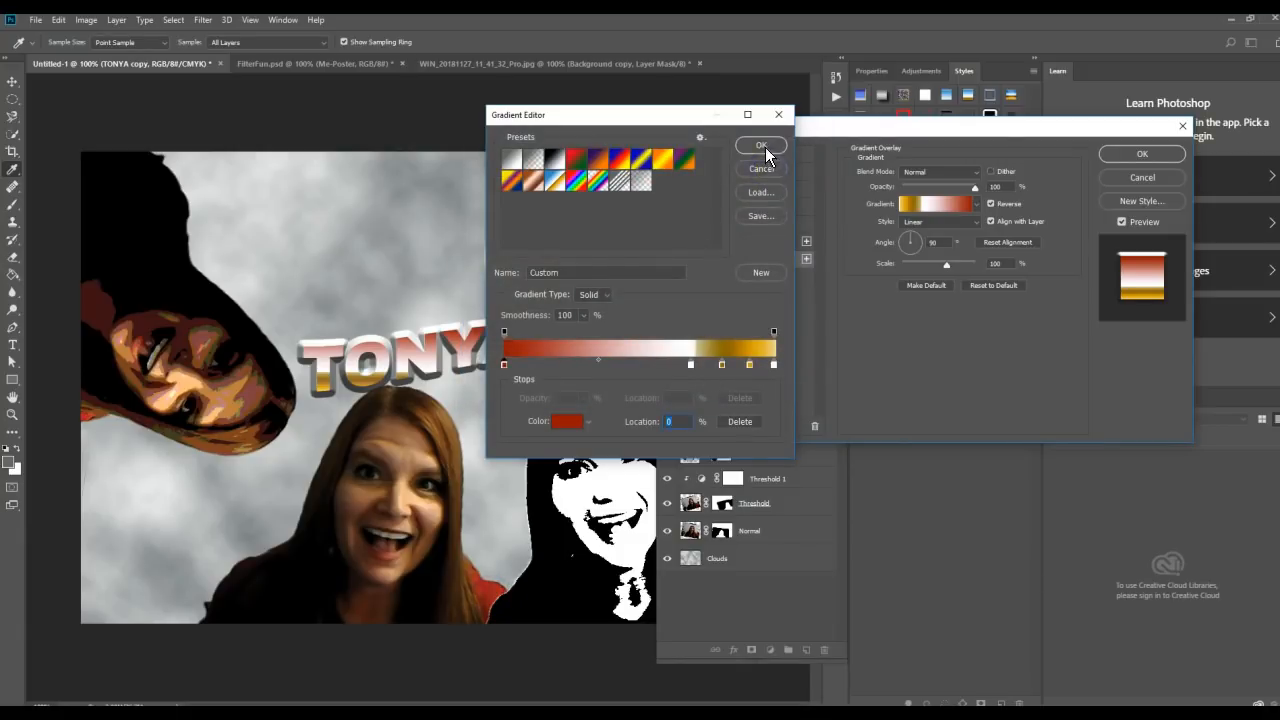
{"action": "left_click", "coordinate": [765, 148]}
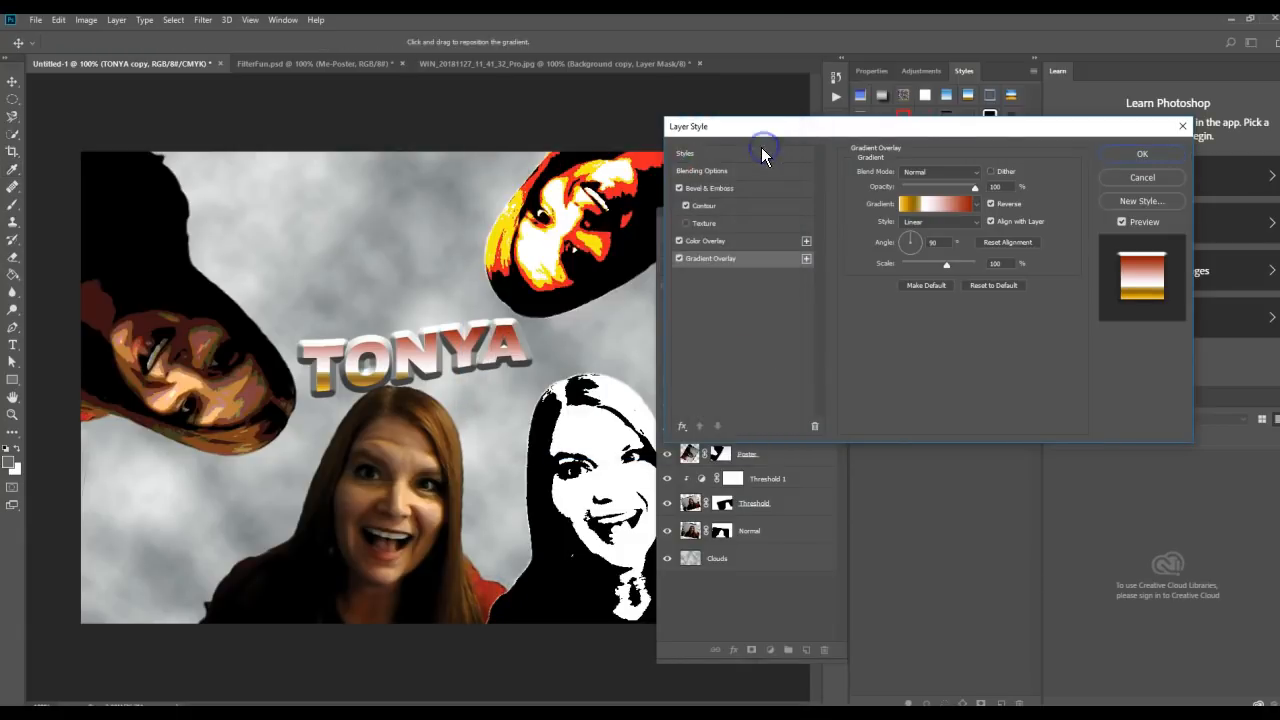
{"action": "left_click", "coordinate": [1143, 162]}
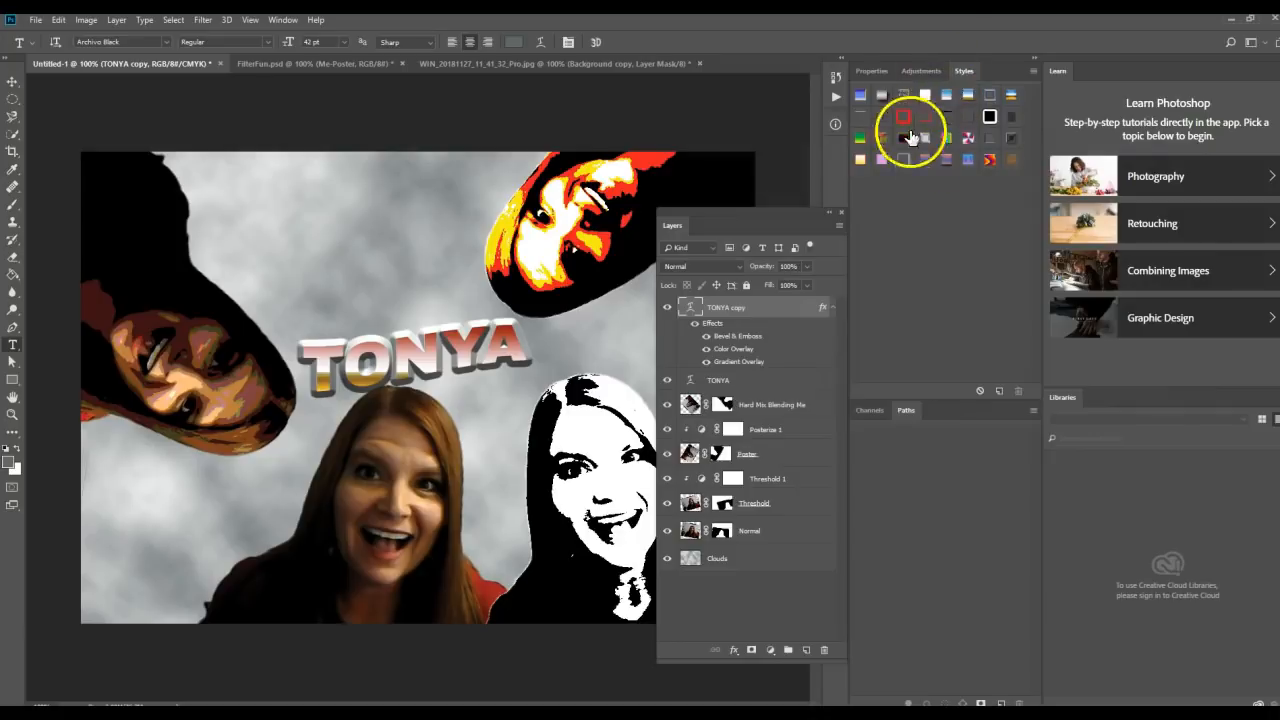
Step: Hide the styled name copy and rasterize the original name text layer
{"action": "left_click", "coordinate": [668, 310]}
{"action": "left_click", "coordinate": [726, 380]}
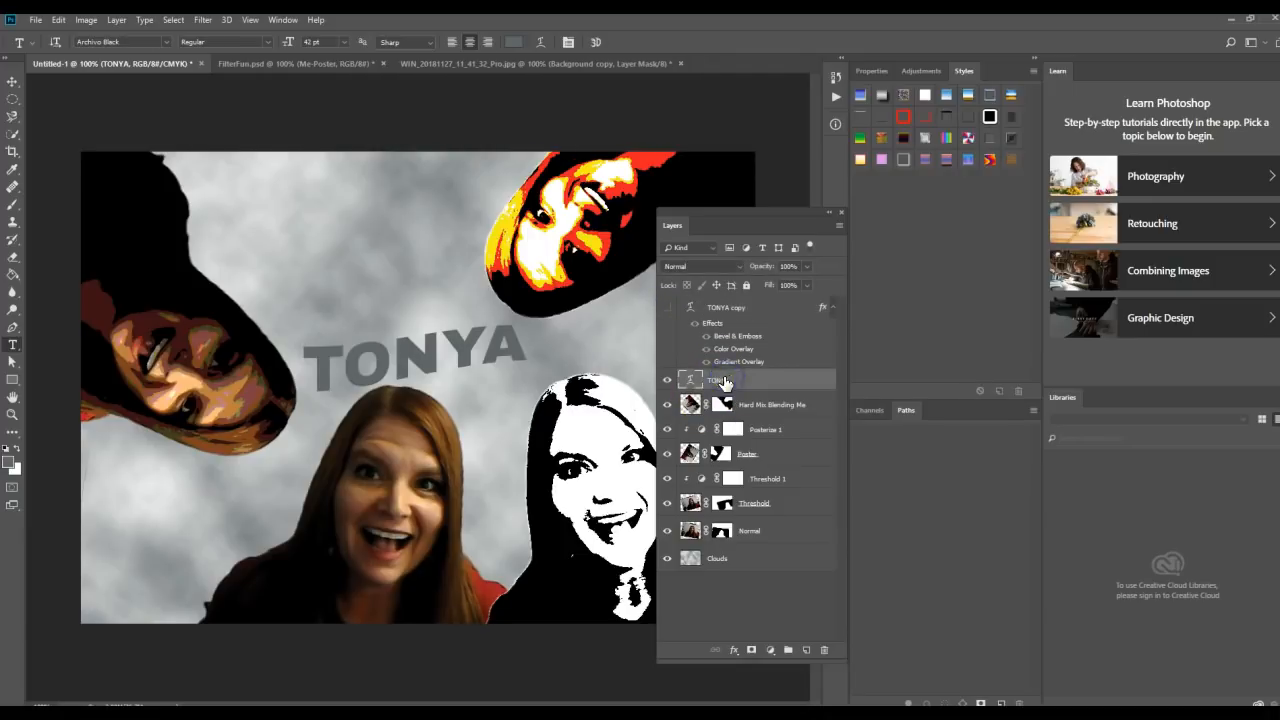
{"action": "right_click", "coordinate": [784, 386]}
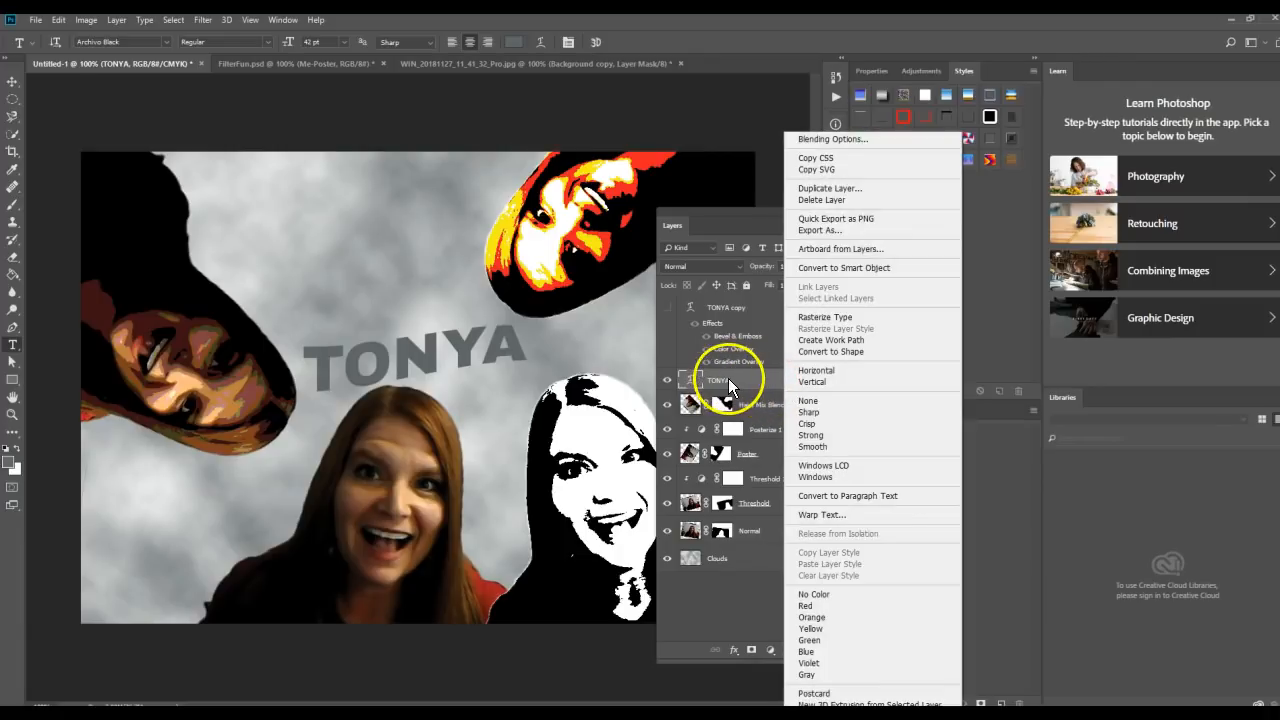
{"action": "left_click", "coordinate": [825, 317]}
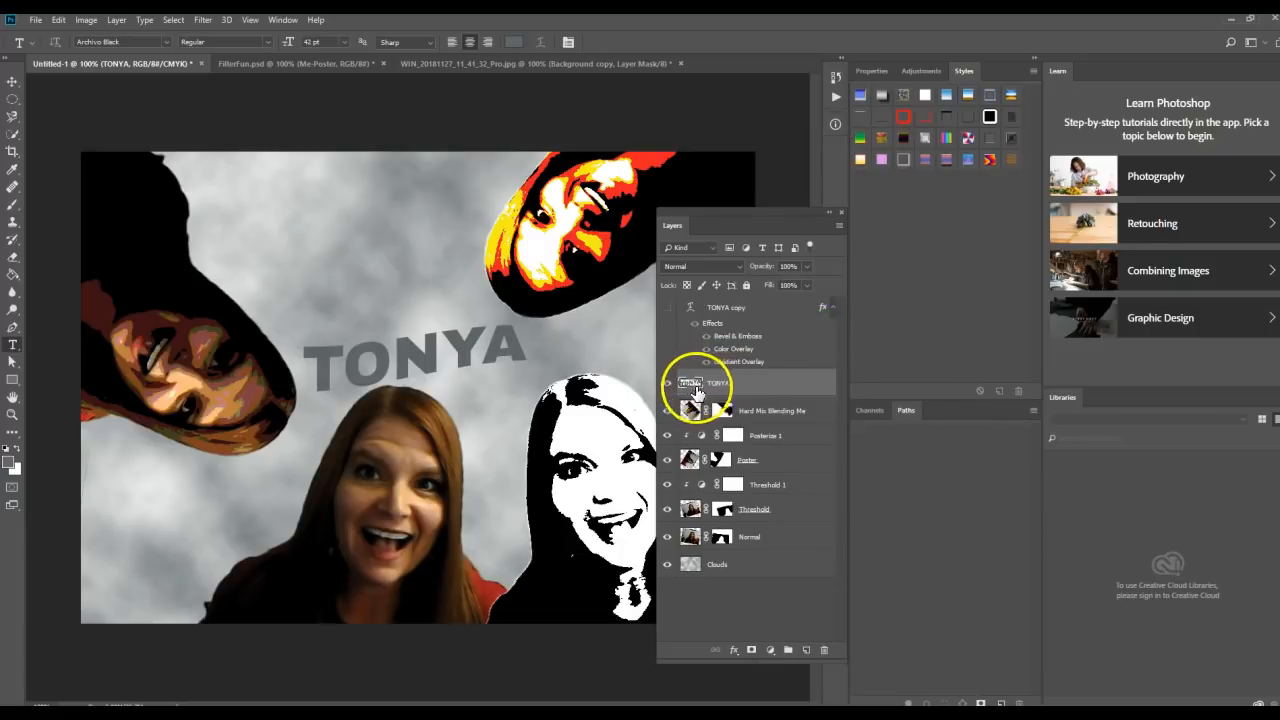
Step: Try to apply the Flame render filter to the rasterized name layer
{"action": "left_click", "coordinate": [201, 22]}
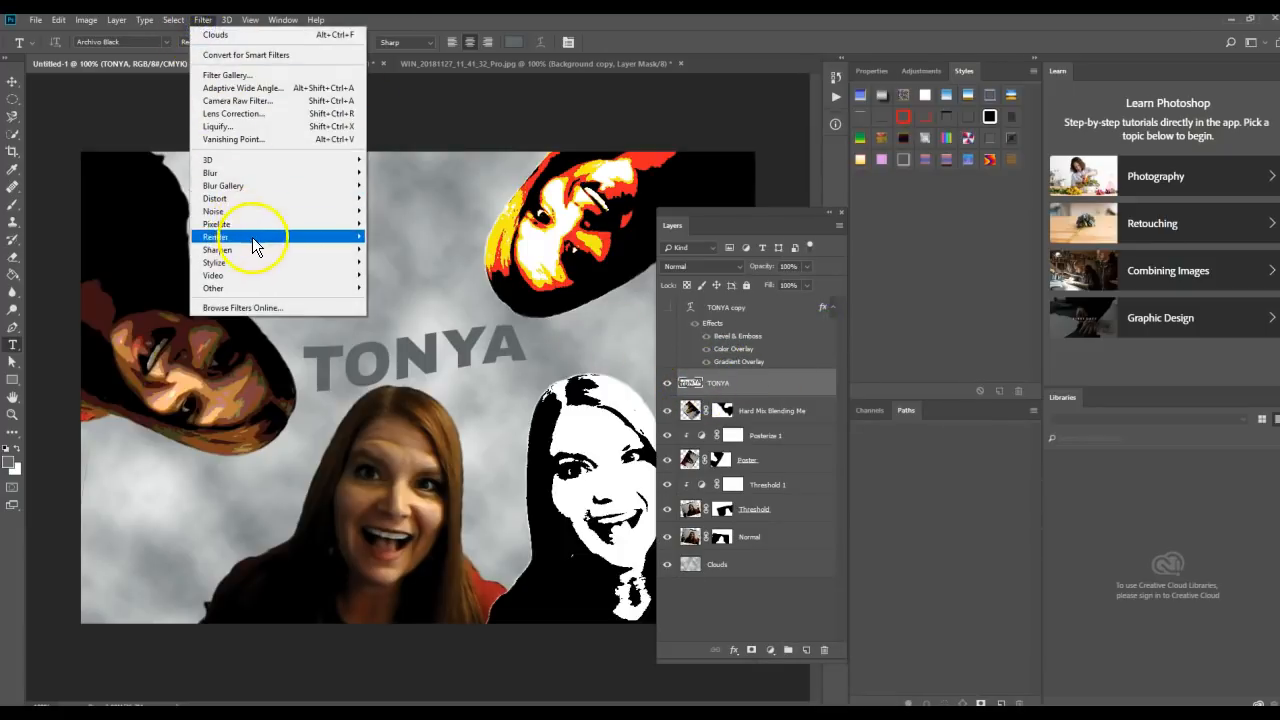
{"action": "left_click", "coordinate": [380, 238]}
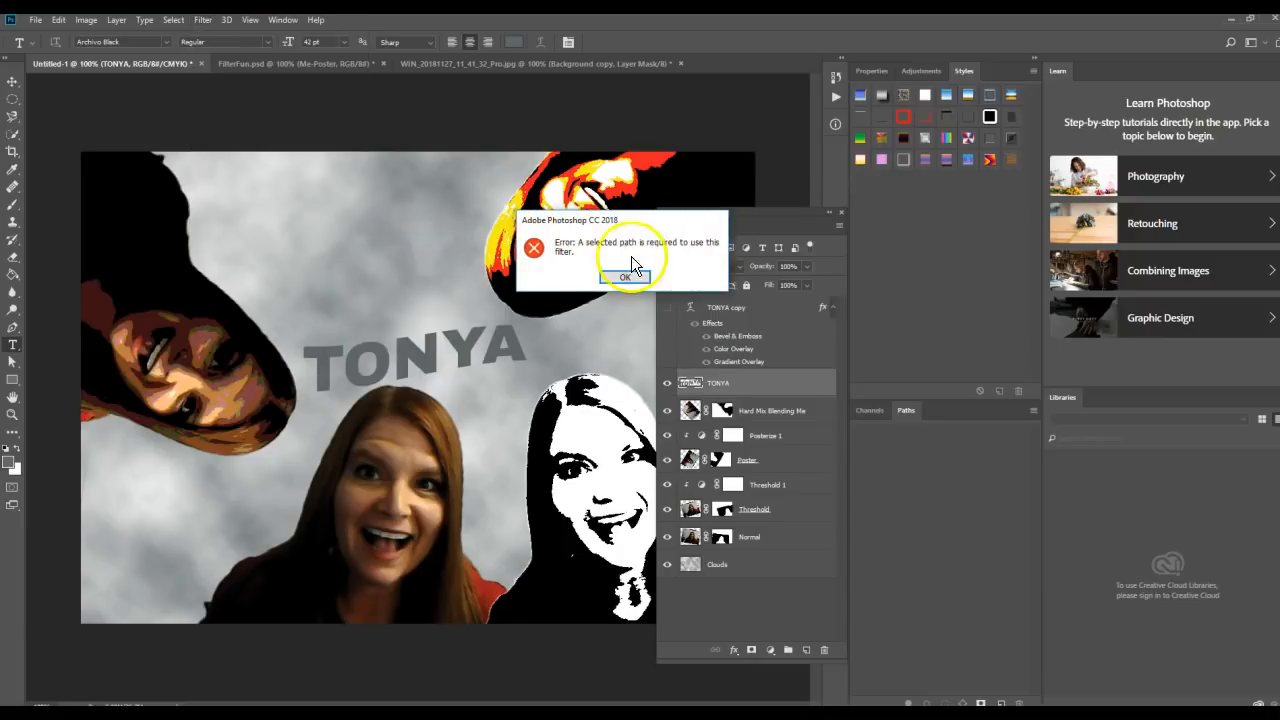
{"action": "left_click", "coordinate": [625, 280]}
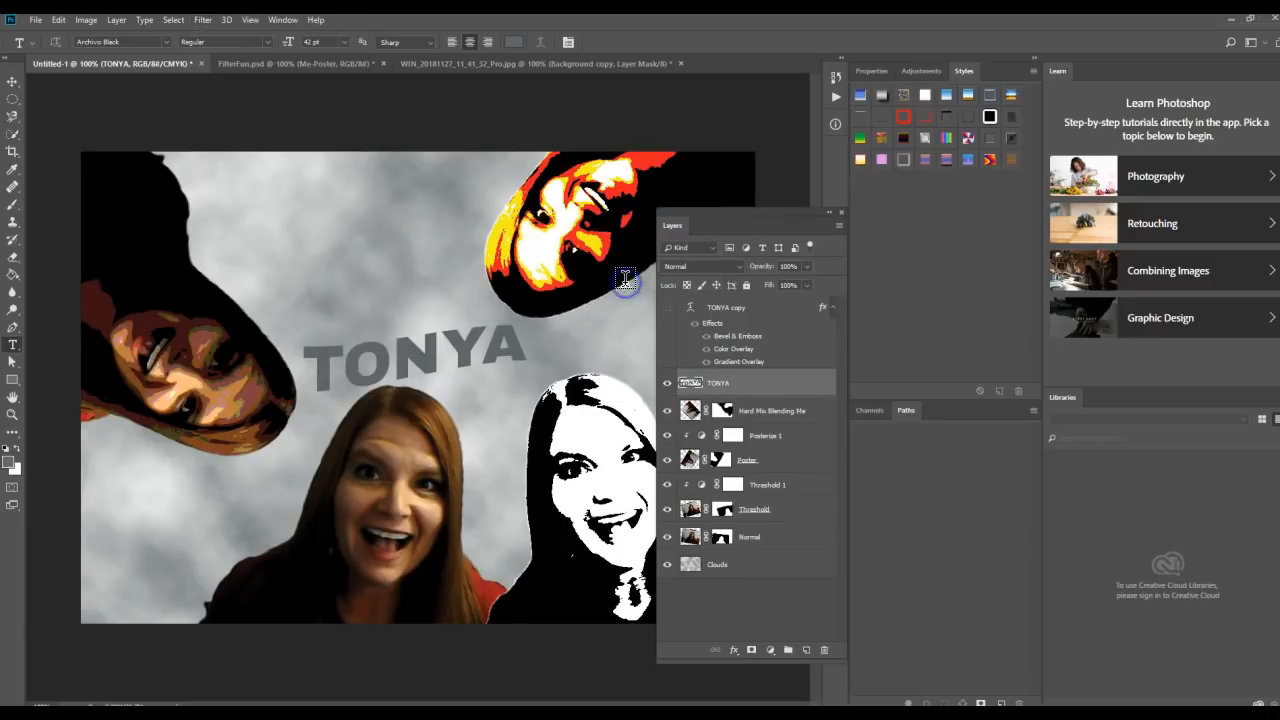
Step: Load the rasterized name layer's outline as a selection and convert it into a work path
{"action": "left_click", "coordinate": [695, 386], "text": "ctrl"}
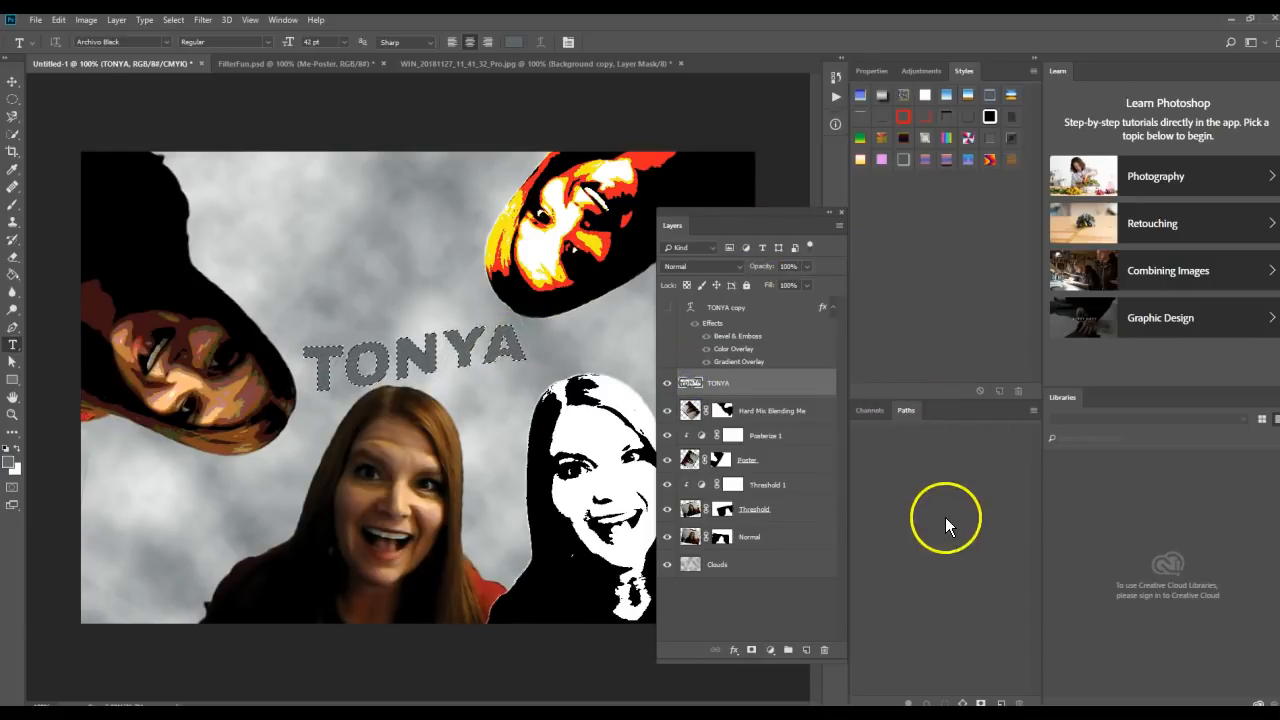
{"action": "left_click_drag", "start_coordinate": [943, 400], "coordinate": [943, 348]}
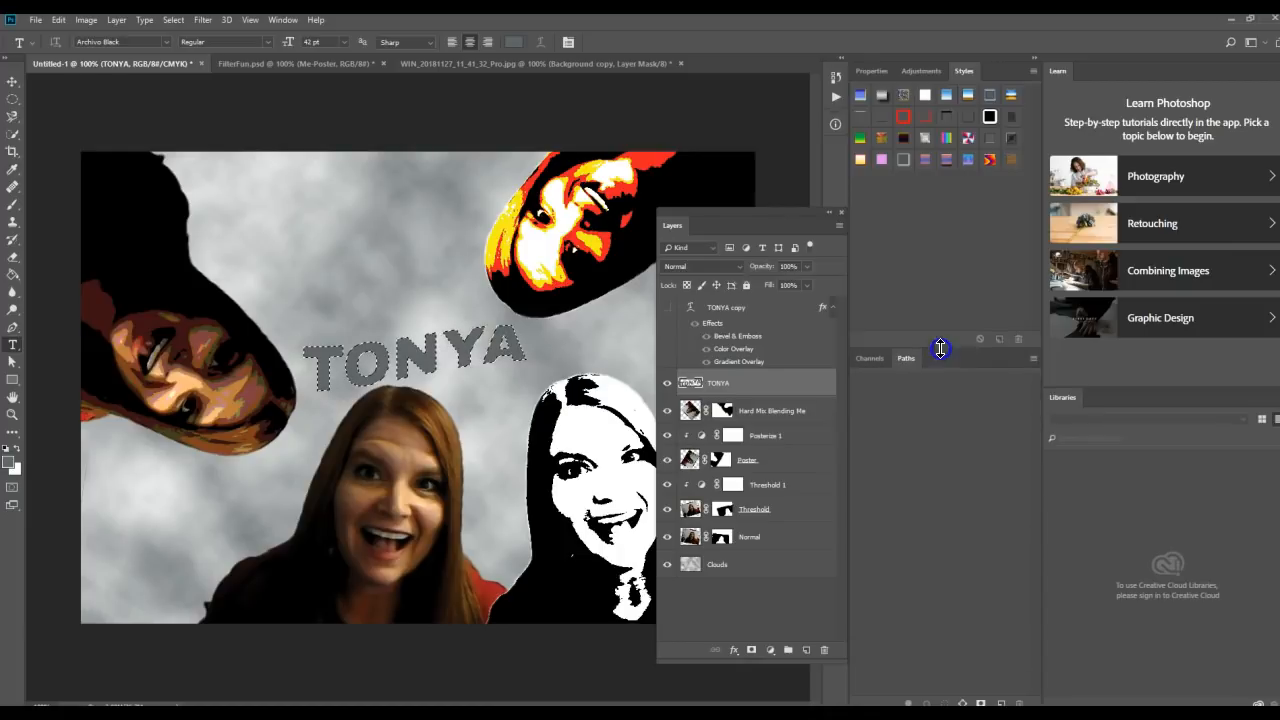
{"action": "left_click", "coordinate": [962, 703]}
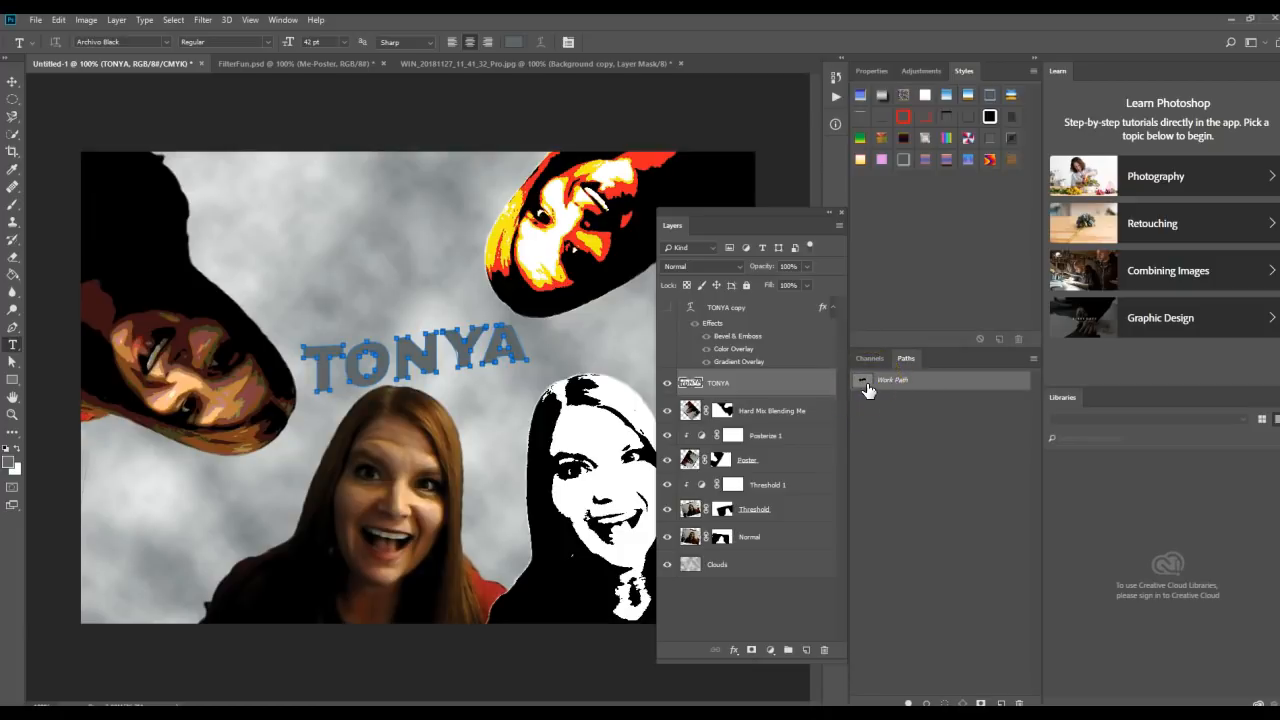
Step: Render Multiple Flames One Direction along the work path on the rasterized name layer and show the styled name copy again
{"action": "left_click", "coordinate": [723, 382]}
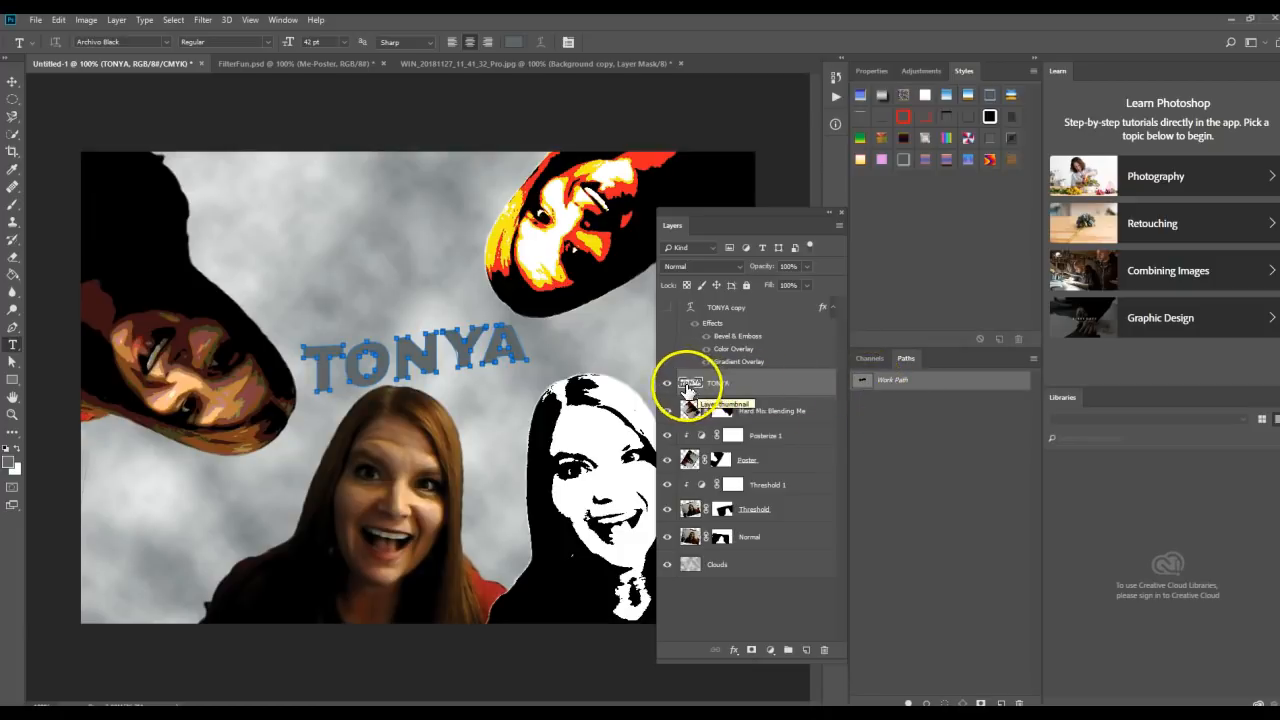
{"action": "left_click", "coordinate": [202, 20]}
{"action": "mouse_move", "coordinate": [263, 240]}
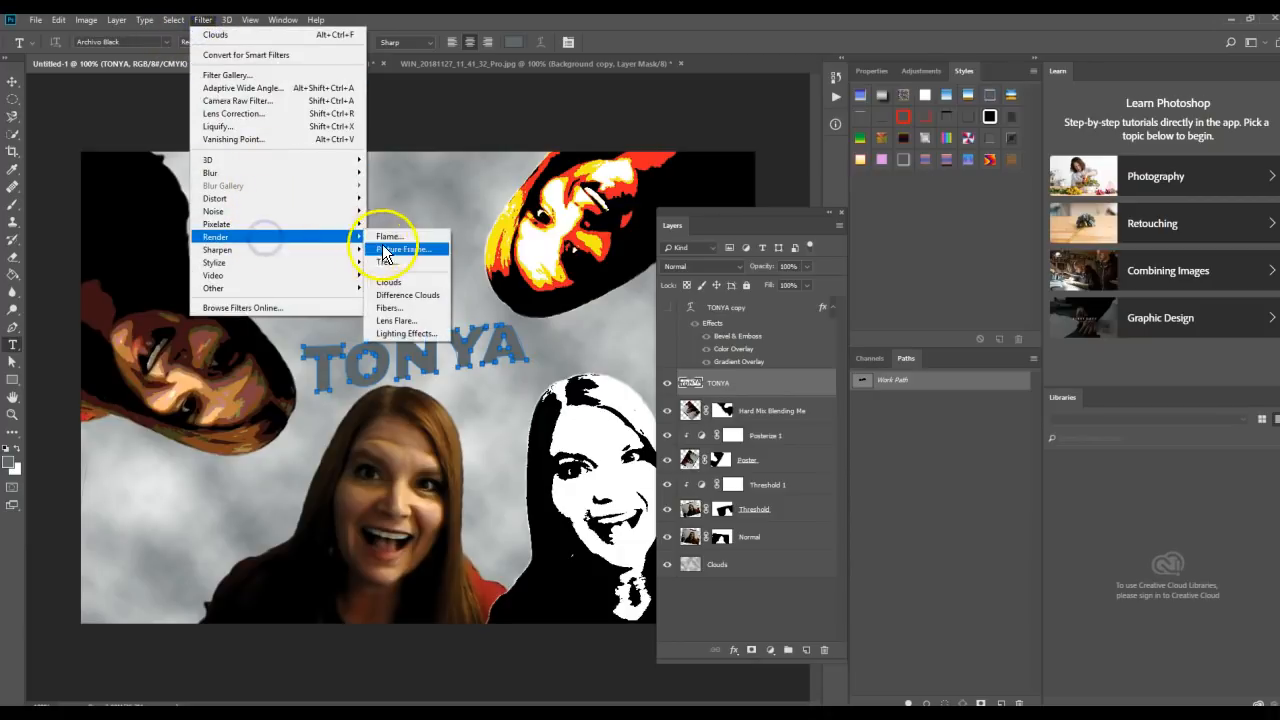
{"action": "left_click", "coordinate": [385, 237]}
{"action": "left_click_drag", "start_coordinate": [667, 177], "coordinate": [888, 166]}
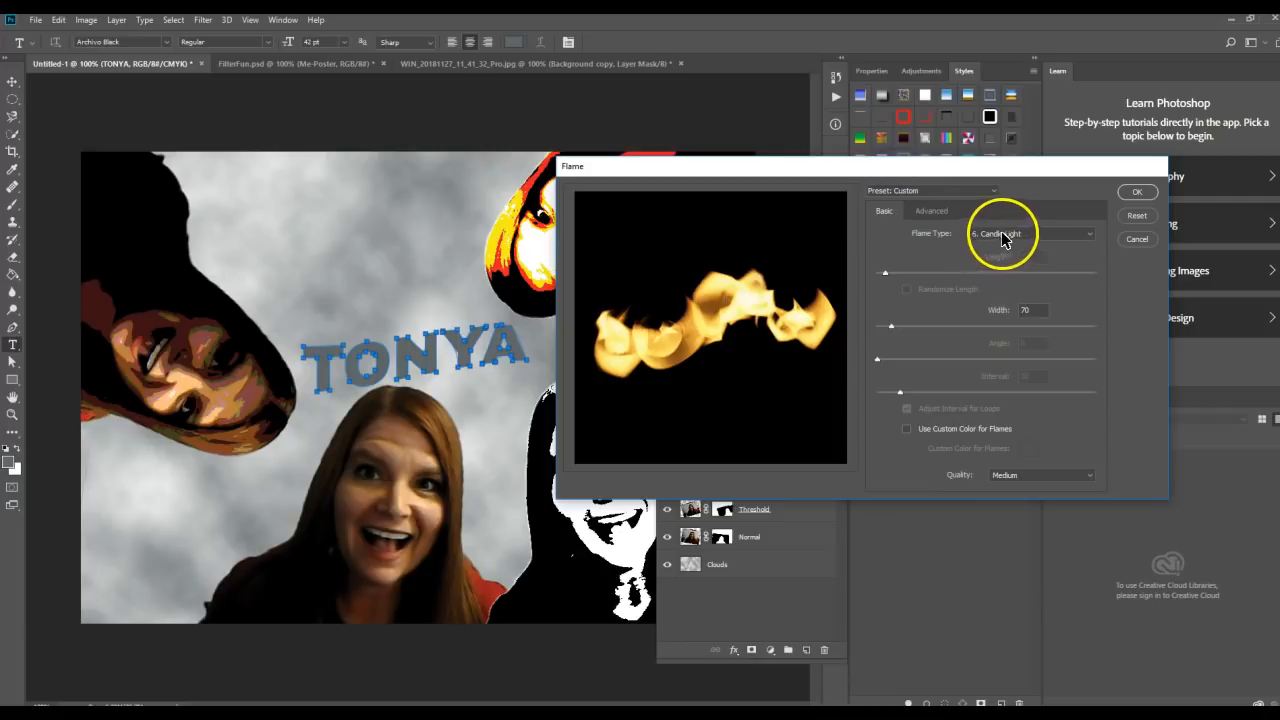
{"action": "left_click", "coordinate": [998, 238]}
{"action": "left_click", "coordinate": [1008, 269]}
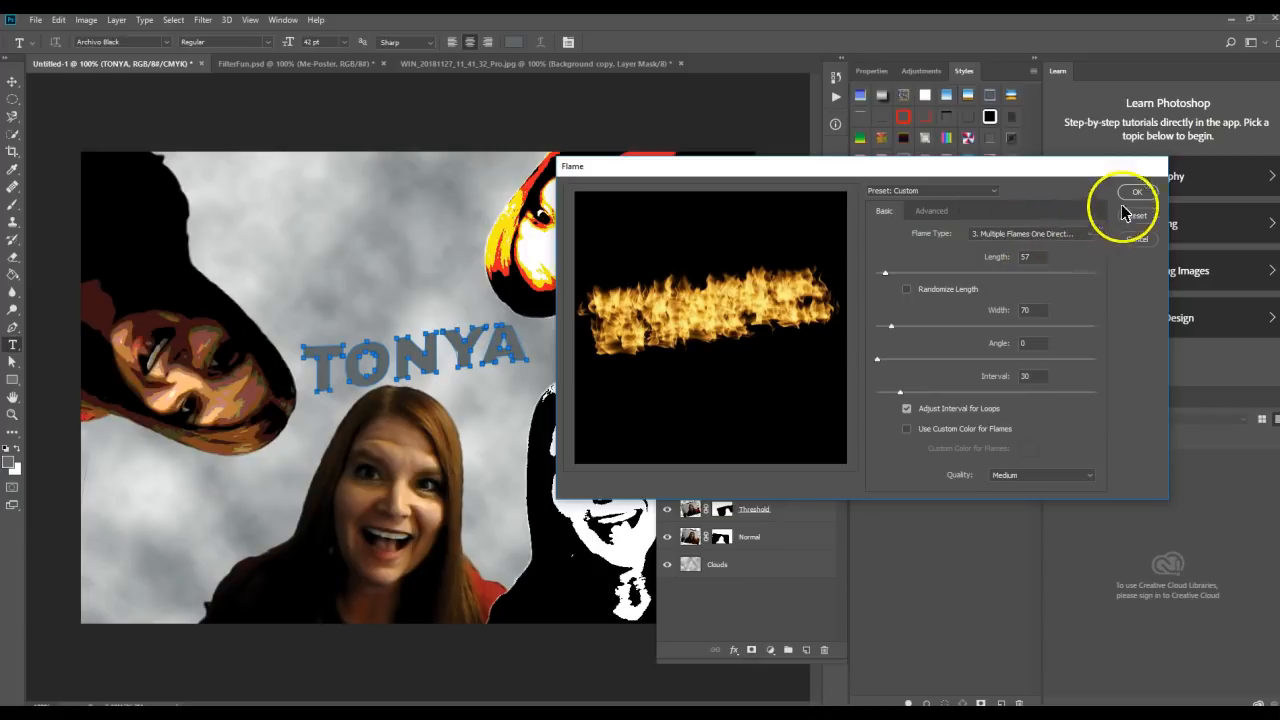
{"action": "left_click", "coordinate": [1137, 193]}
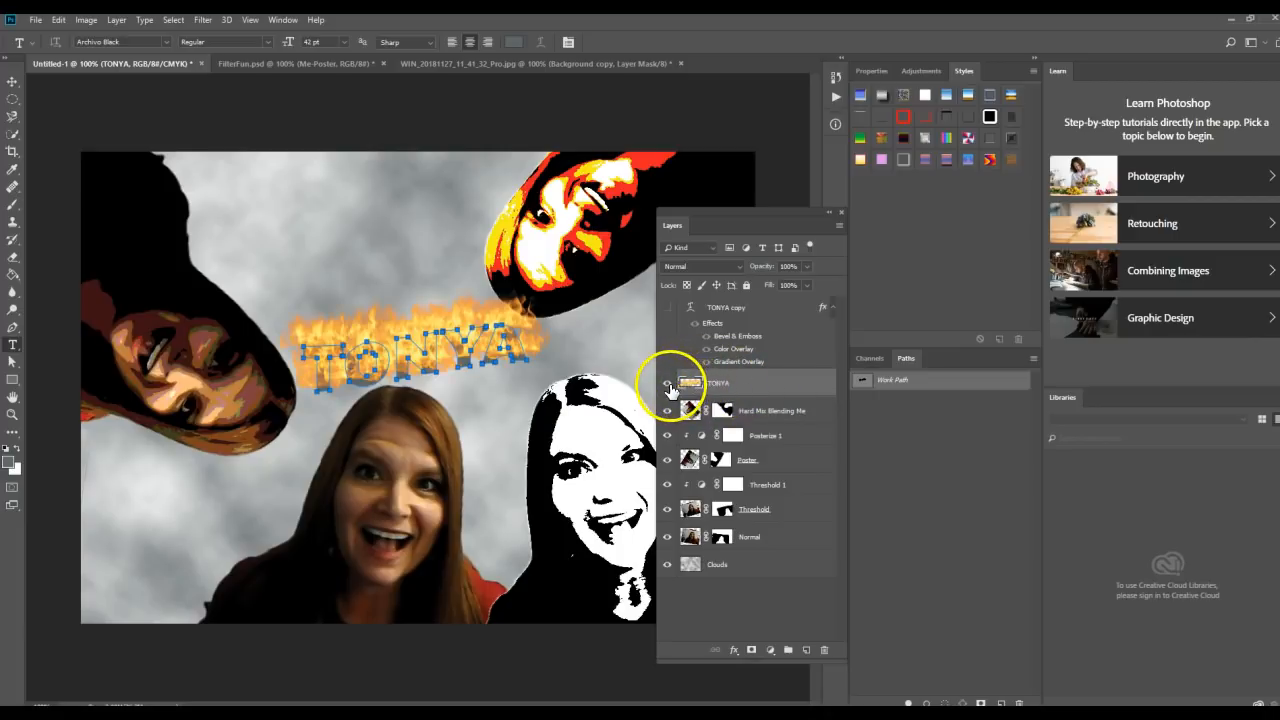
{"action": "left_click", "coordinate": [936, 443]}
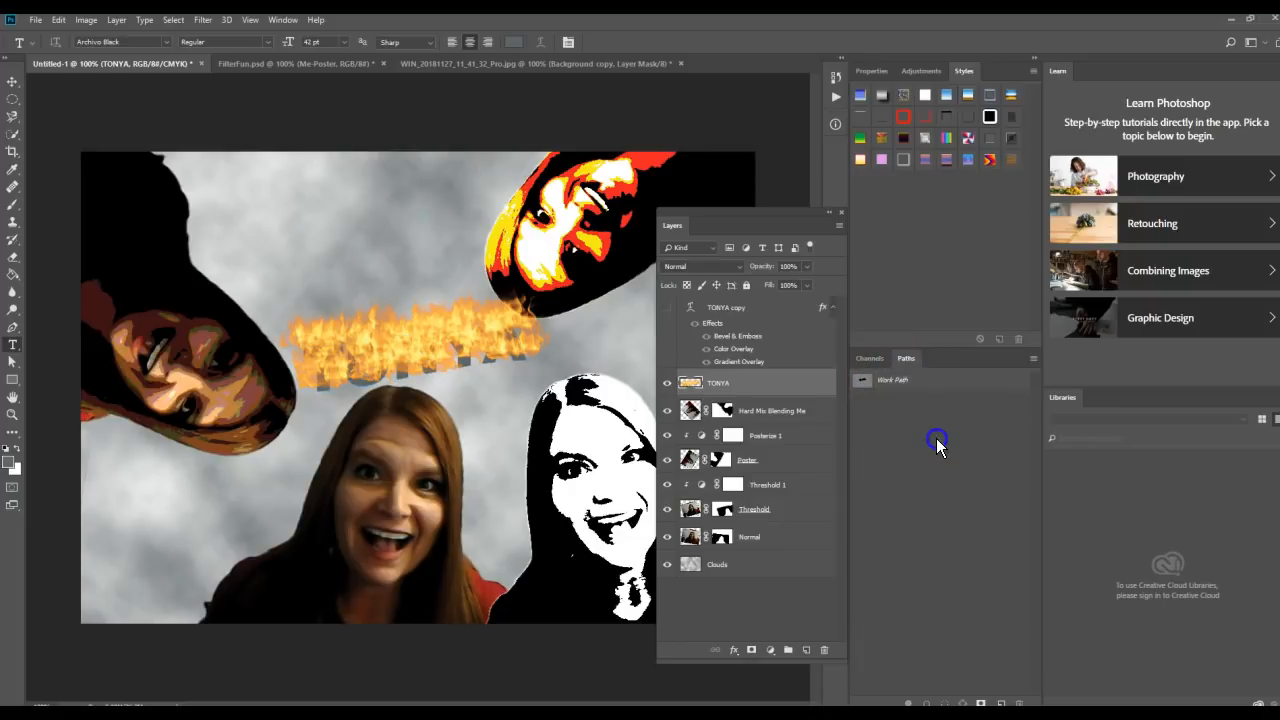
{"action": "left_click", "coordinate": [667, 308]}
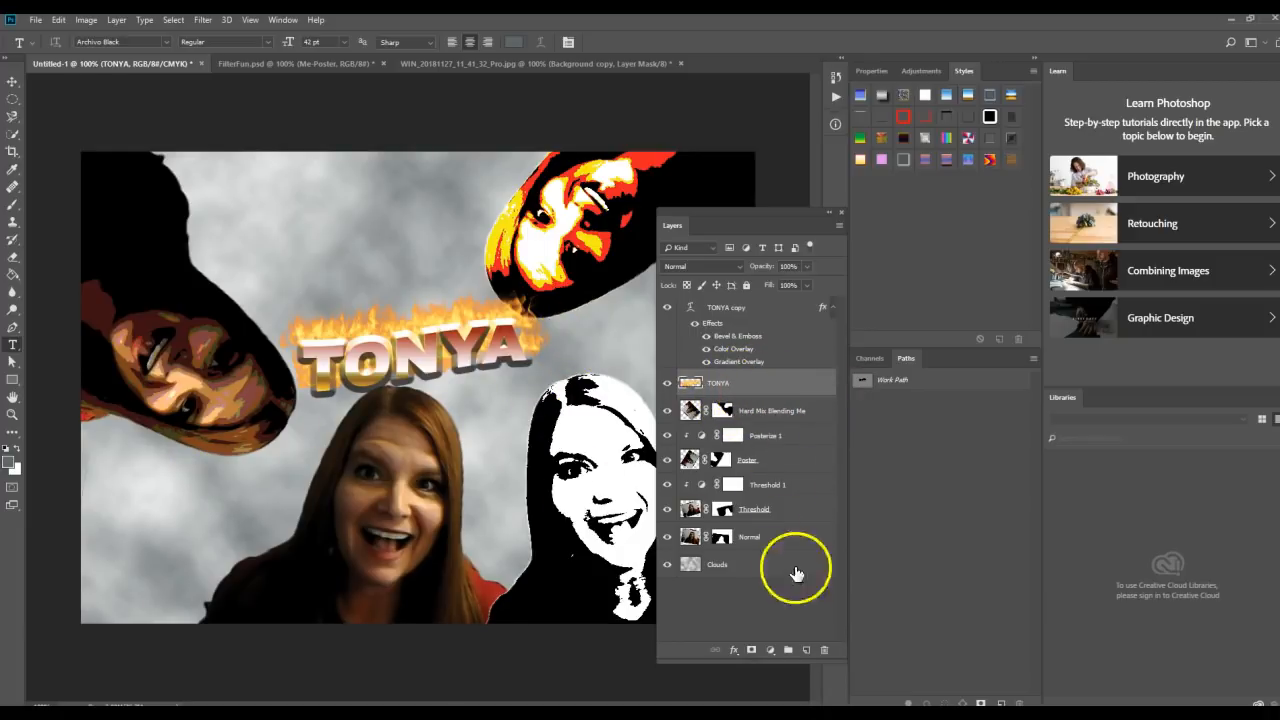
Step: Add a new layer above the flaming name layer and name it Flame path
{"action": "left_click", "coordinate": [806, 650]}
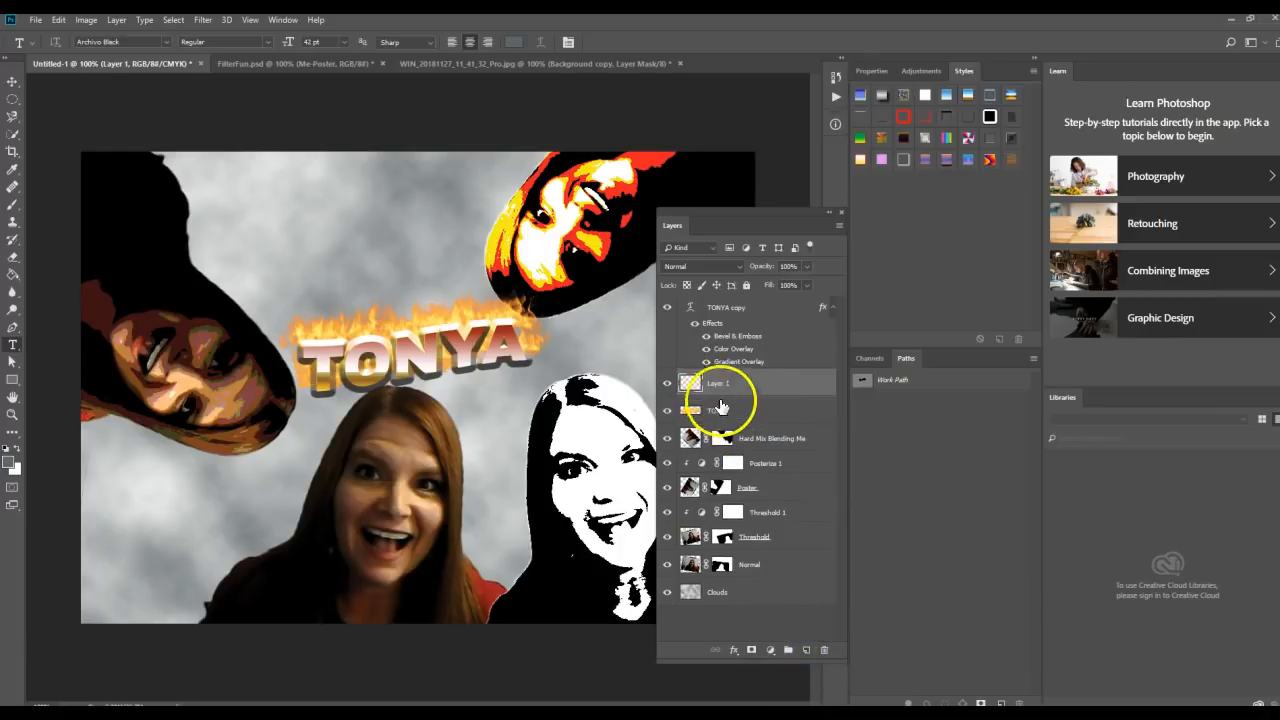
{"action": "type", "text": "Flame path"}
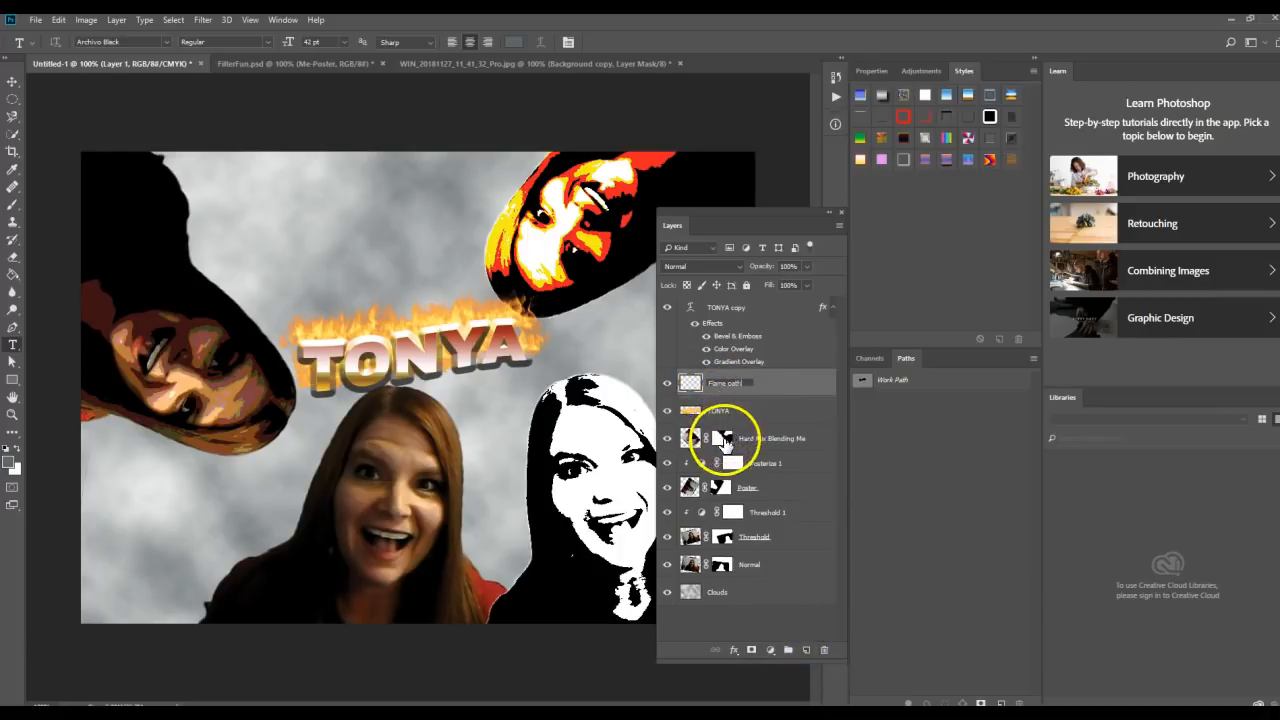
{"action": "key", "text": "Return"}
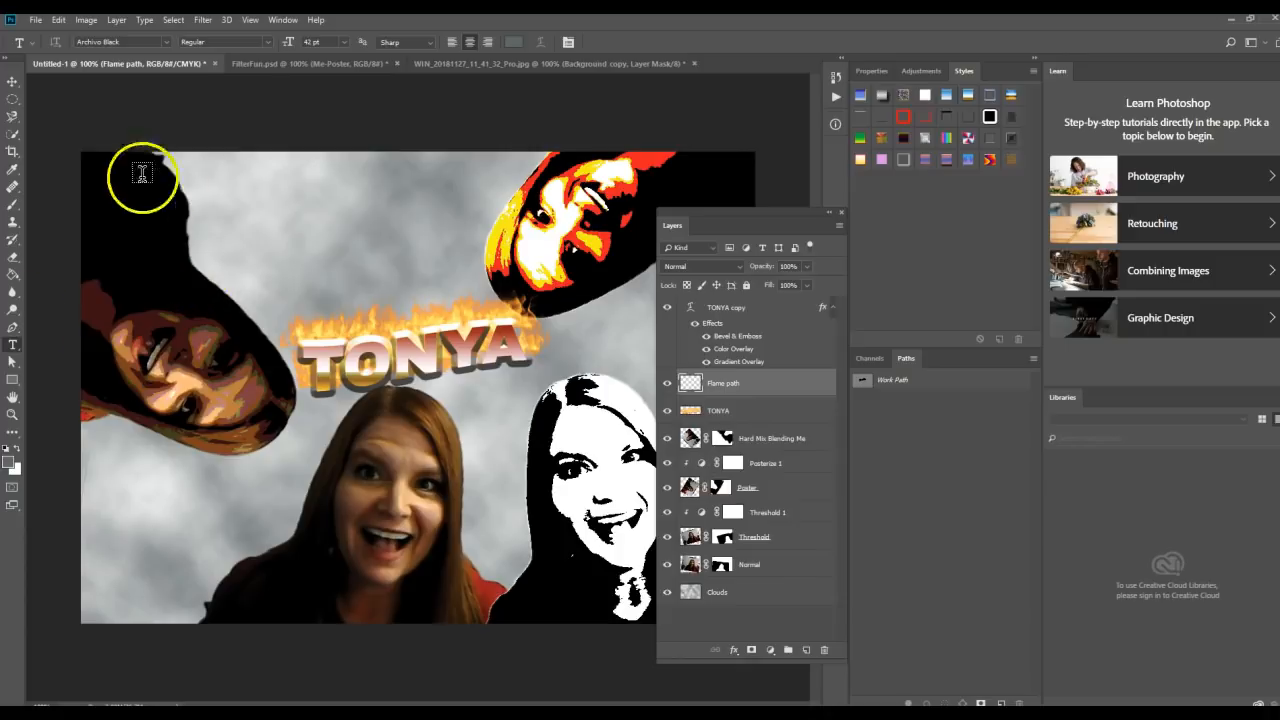
Step: With the Pen tool in Path mode, draw an open curve along the lower edge of the posterized portrait's head
{"action": "left_click", "coordinate": [12, 326]}
{"action": "left_click", "coordinate": [63, 42]}
{"action": "left_click", "coordinate": [66, 62]}
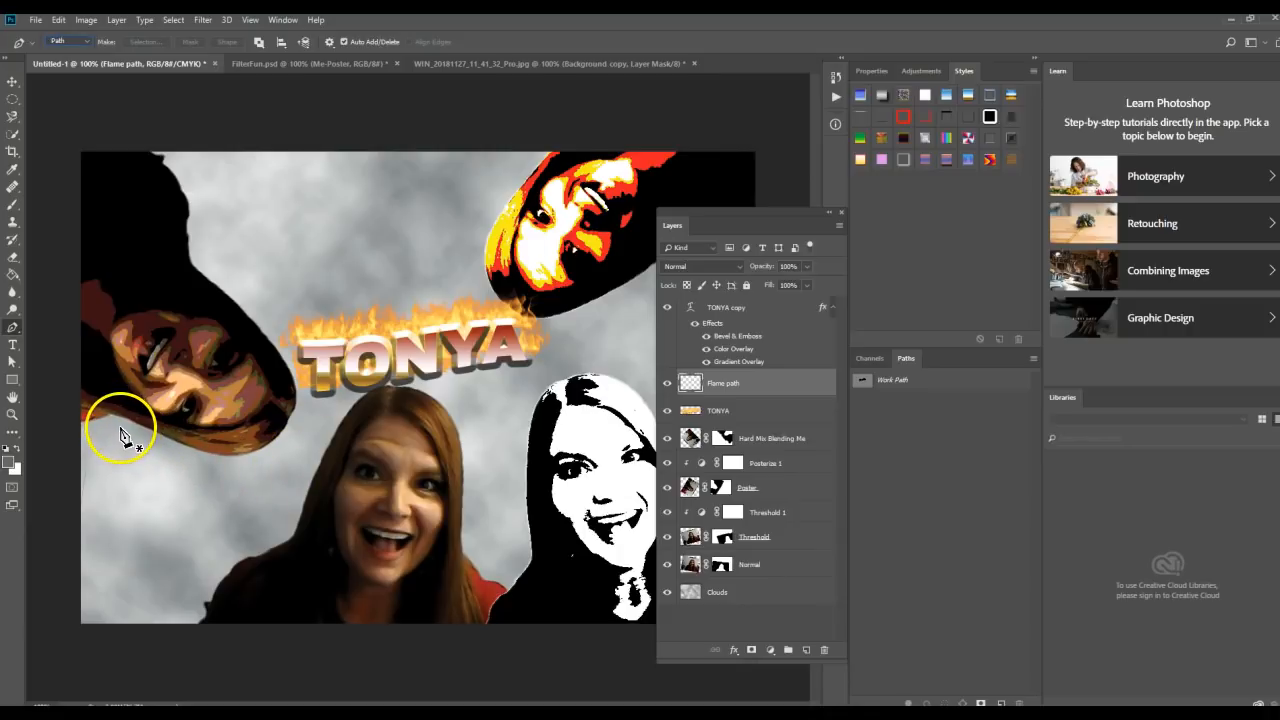
{"action": "left_click", "coordinate": [121, 428]}
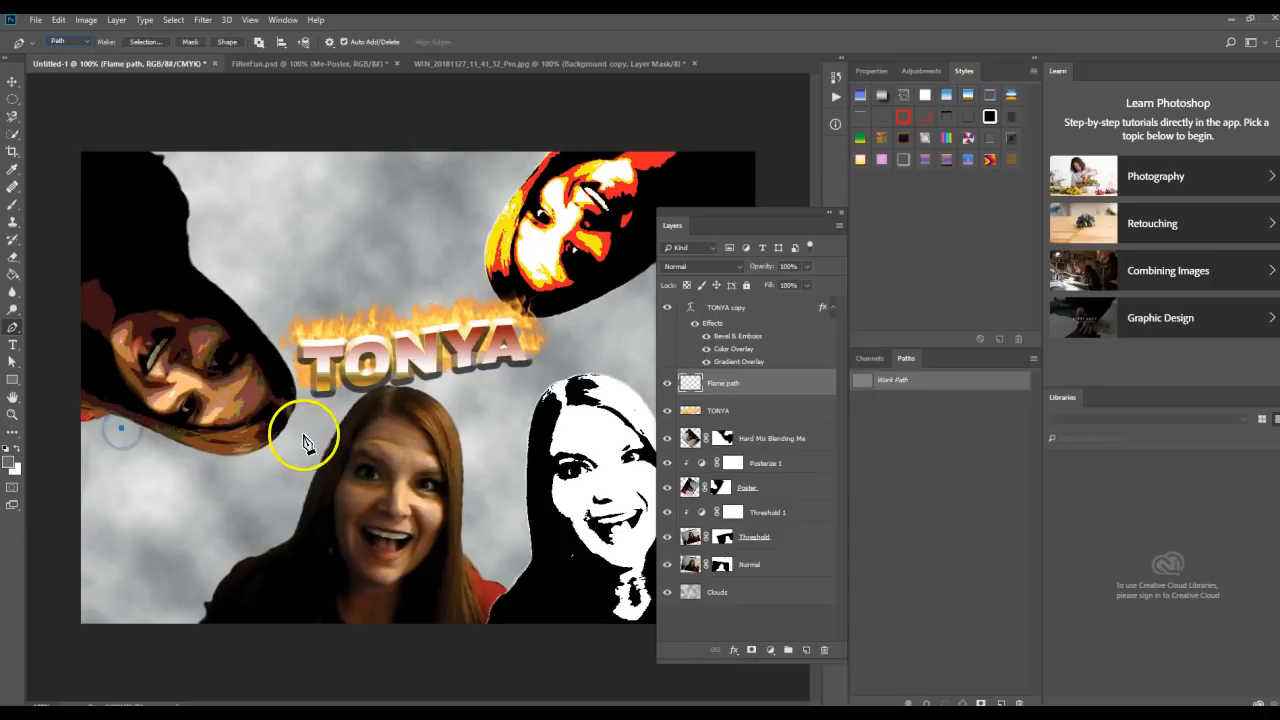
{"action": "left_click_drag", "start_coordinate": [303, 422], "coordinate": [314, 393]}
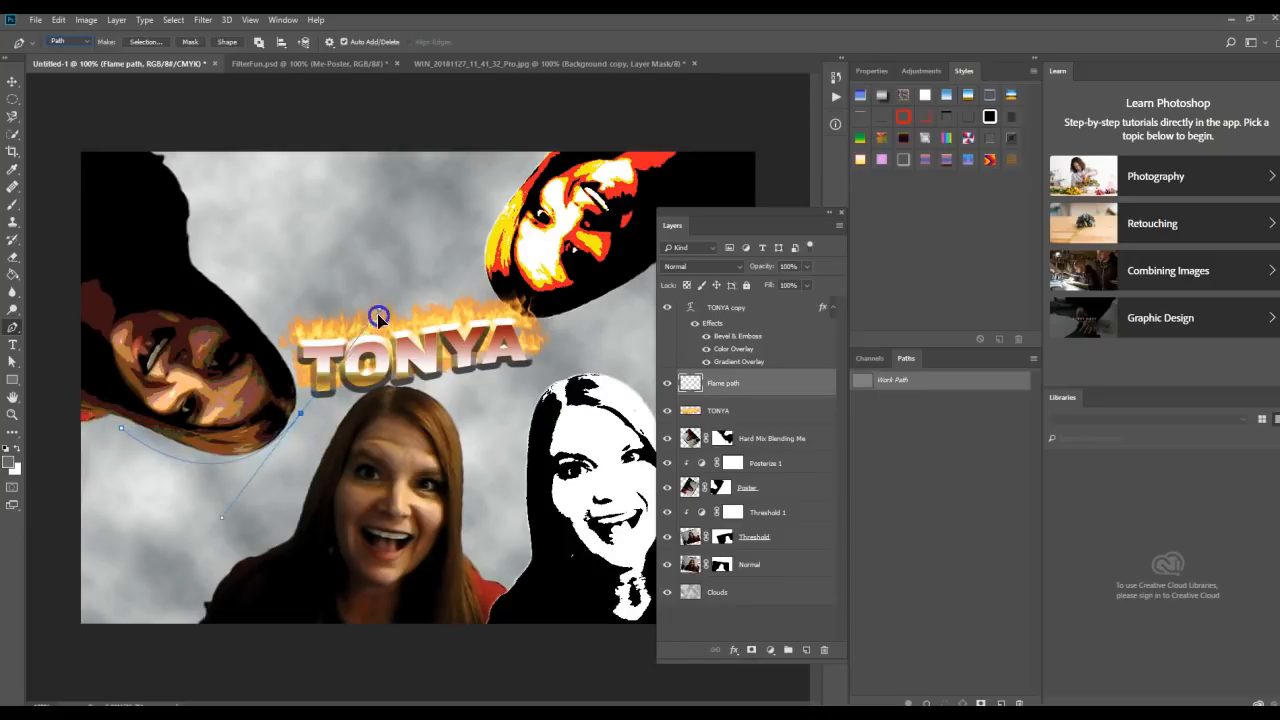
{"action": "left_click_drag", "start_coordinate": [346, 282], "coordinate": [346, 284]}
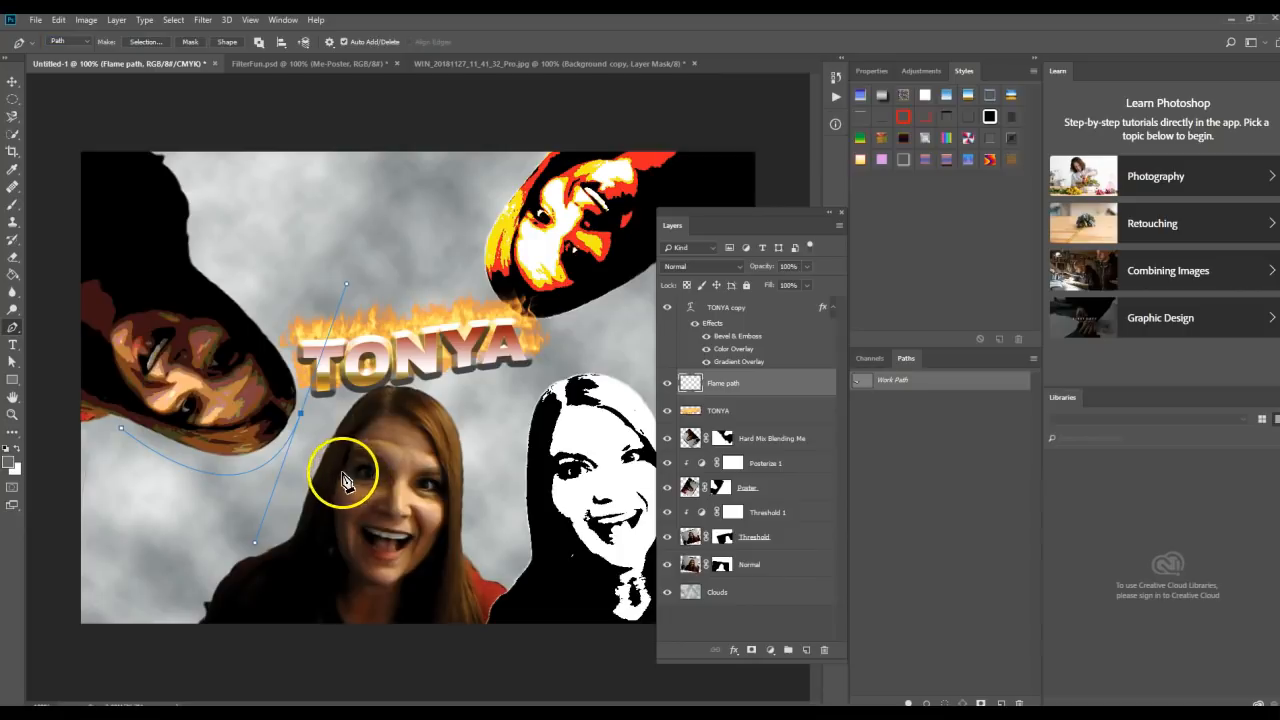
{"action": "key", "text": "Escape"}
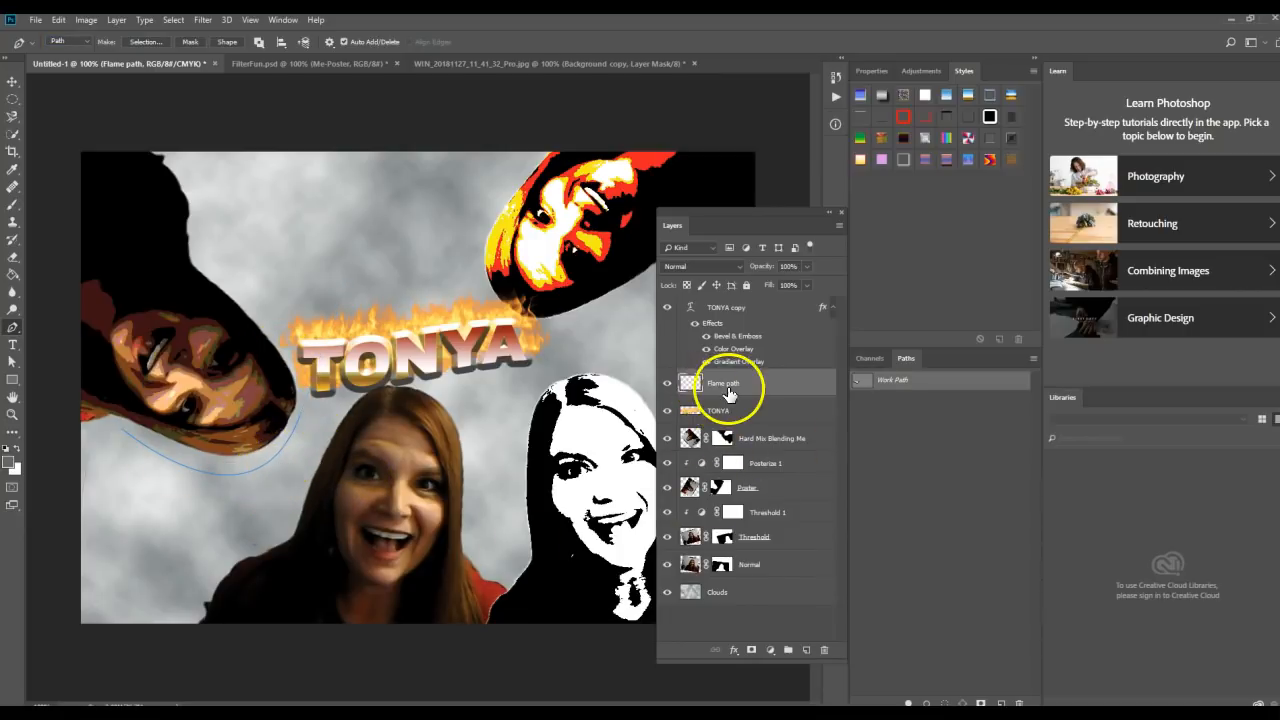
Step: Render Multiple Flames One Direction along the curve on the Flame path layer and shift the flames slightly downward
{"action": "left_click", "coordinate": [205, 20]}
{"action": "mouse_move", "coordinate": [257, 237]}
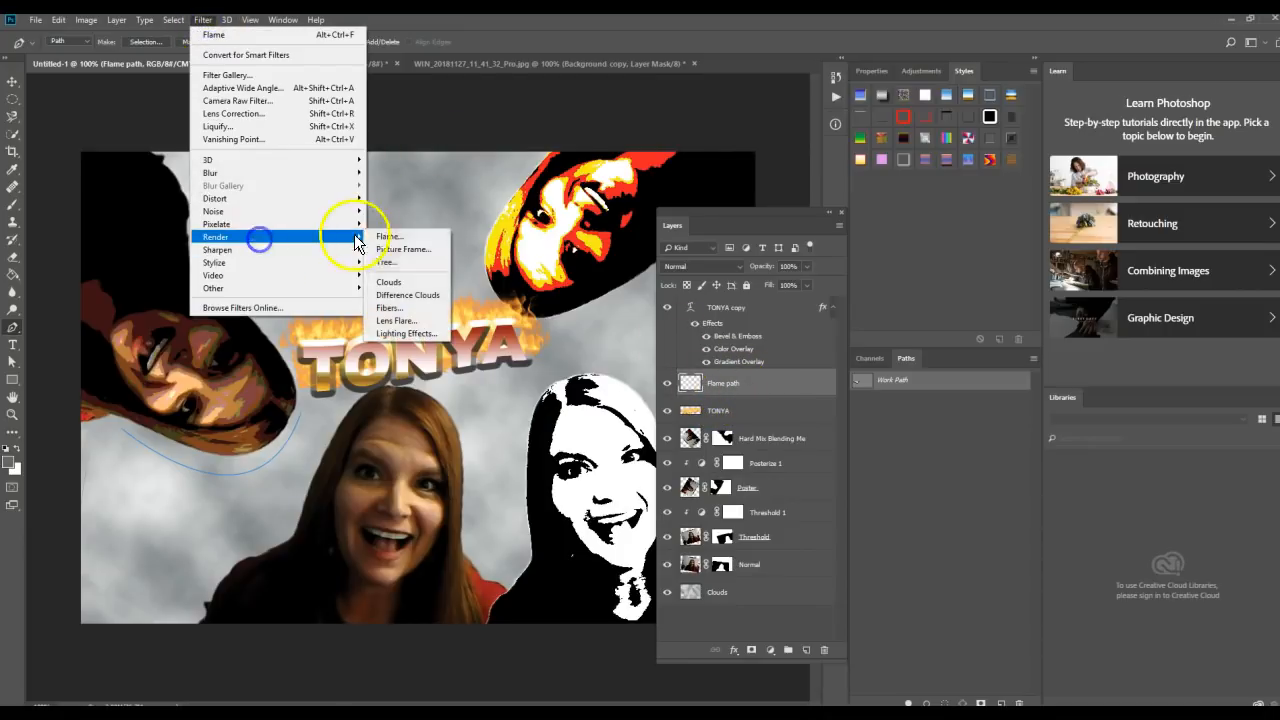
{"action": "left_click", "coordinate": [381, 236]}
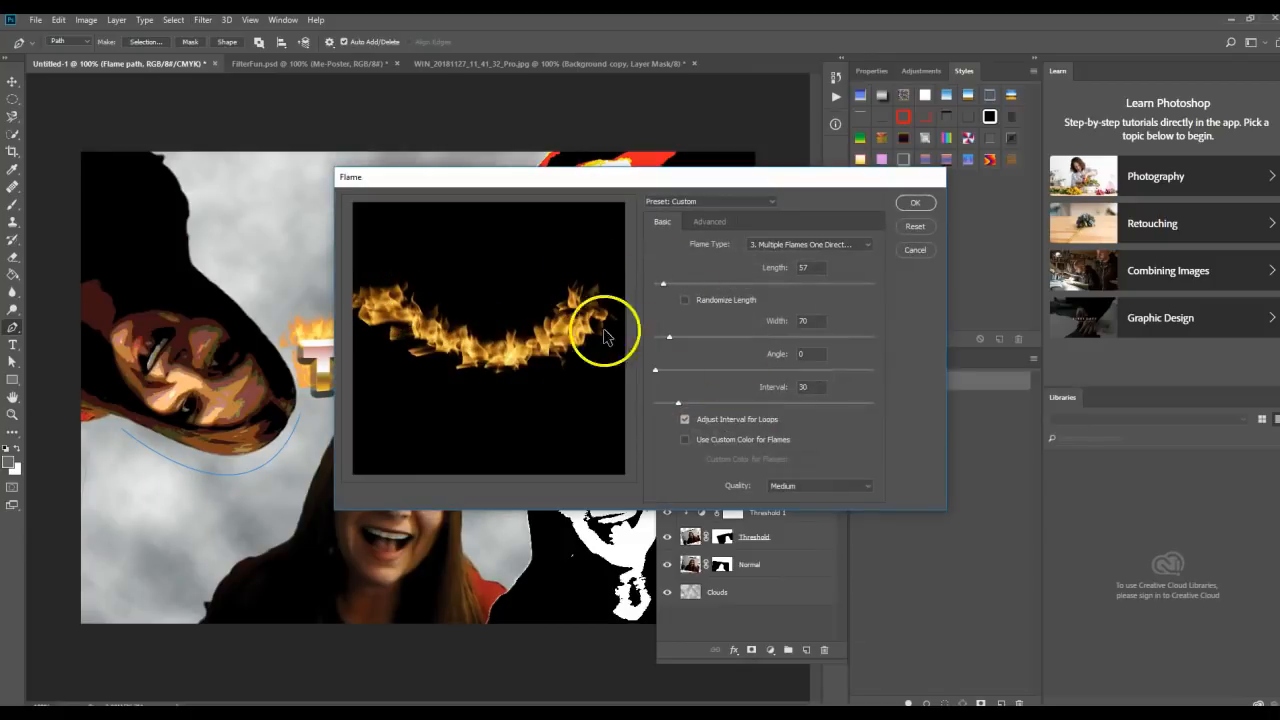
{"action": "left_click", "coordinate": [916, 204]}
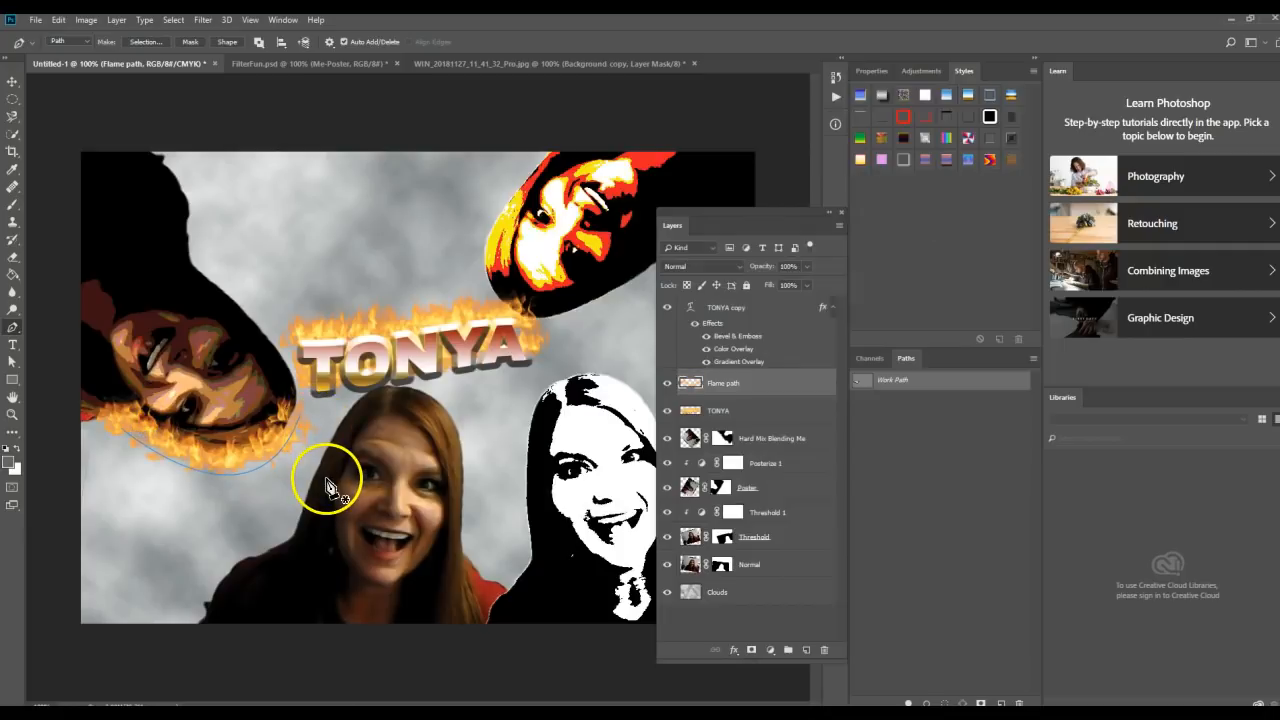
{"action": "left_click", "coordinate": [738, 383]}
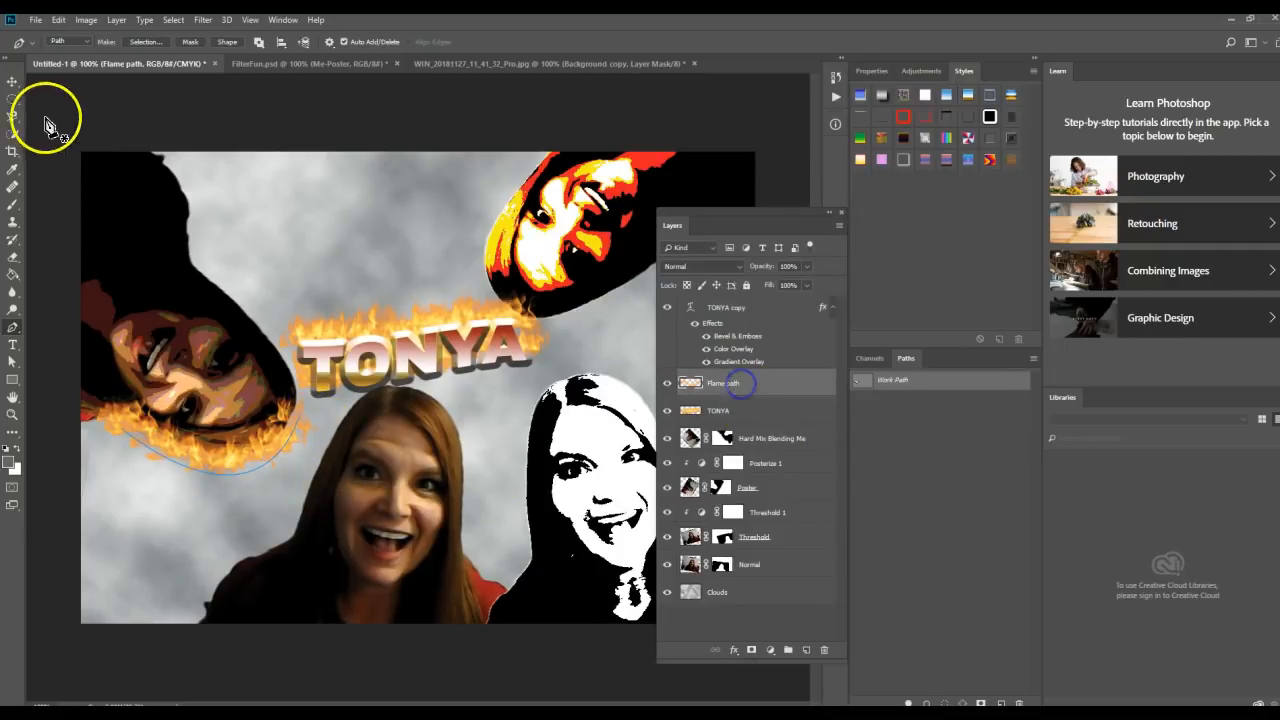
{"action": "left_click", "coordinate": [12, 81]}
{"action": "left_click_drag", "start_coordinate": [234, 463], "coordinate": [229, 469]}
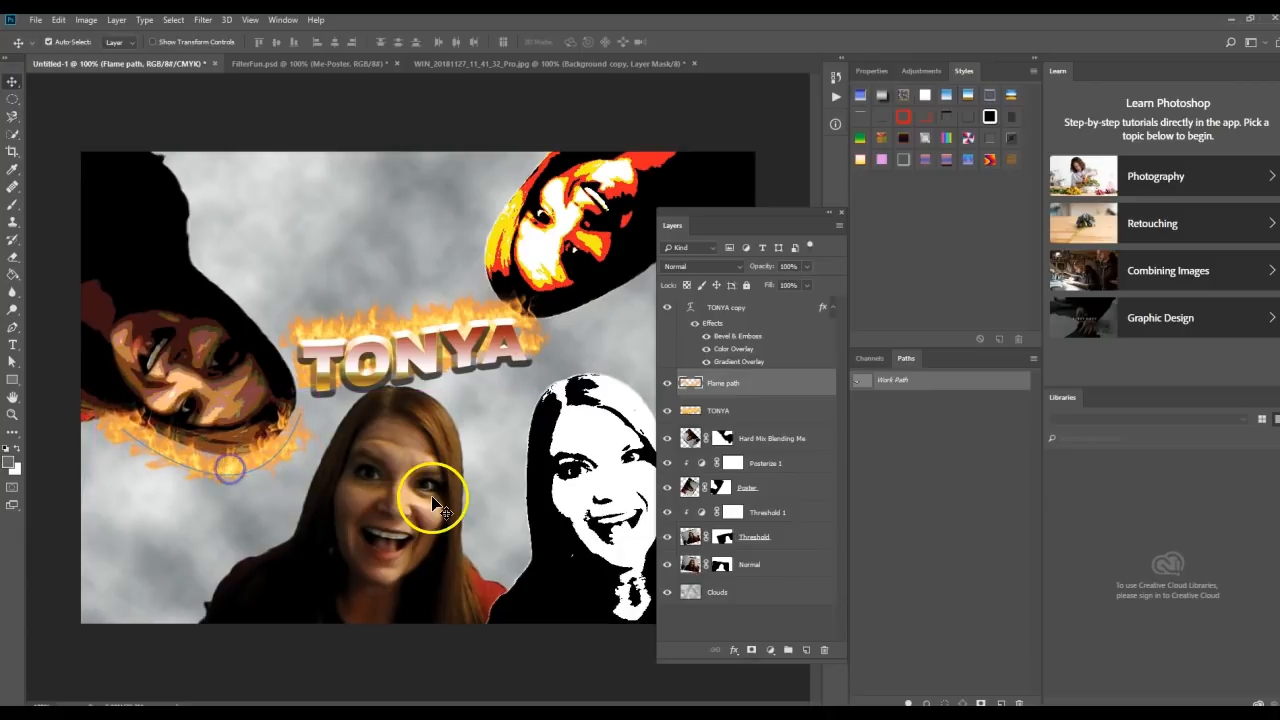
Step: Add a new layer and draw an open curved path with the Pen tool along the left edge of the Hard Mix portrait
{"action": "left_click", "coordinate": [806, 650]}
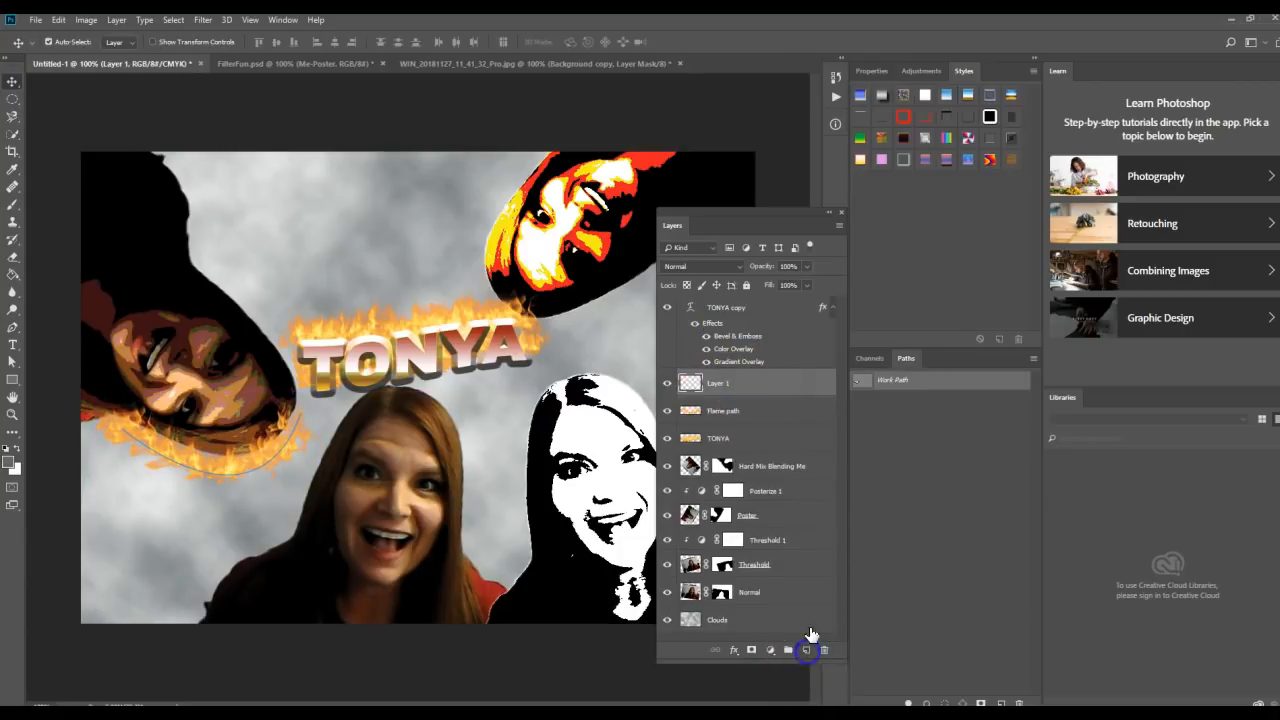
{"action": "left_click", "coordinate": [13, 326]}
{"action": "left_click", "coordinate": [521, 158]}
{"action": "left_click_drag", "start_coordinate": [475, 277], "coordinate": [486, 316]}
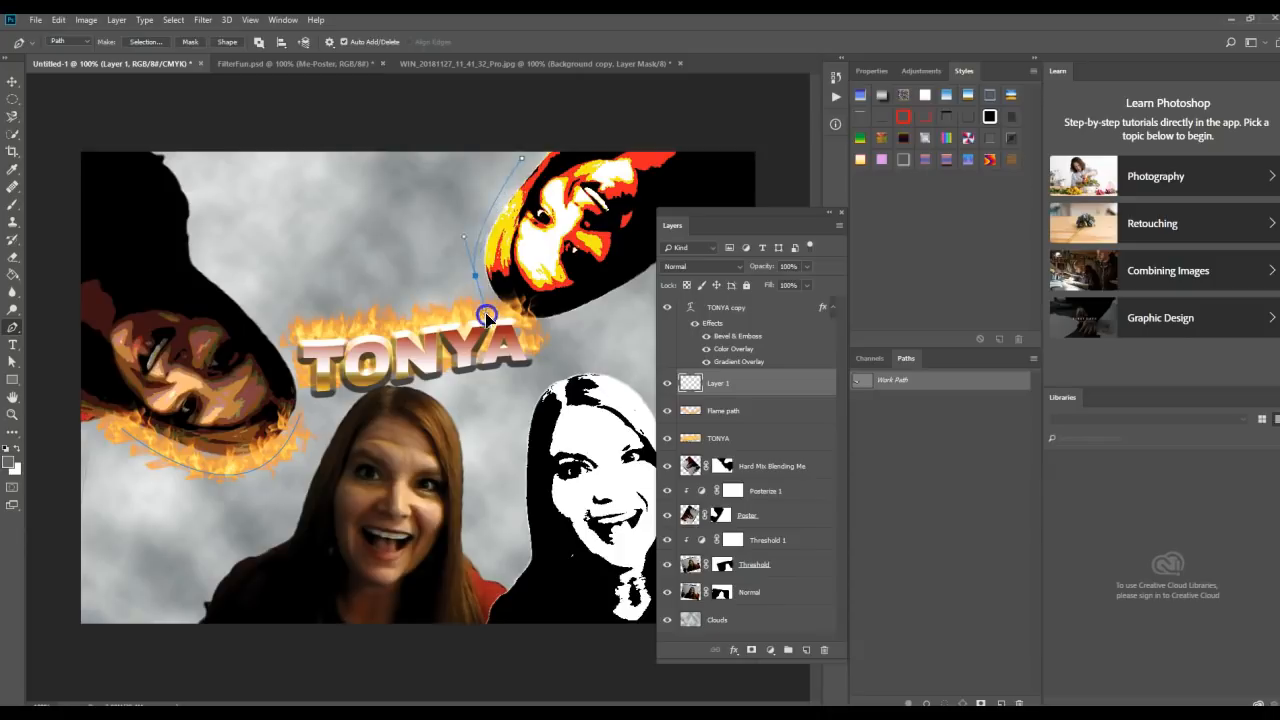
{"action": "left_click", "coordinate": [571, 288], "text": "ctrl"}
{"action": "left_click", "coordinate": [723, 380]}
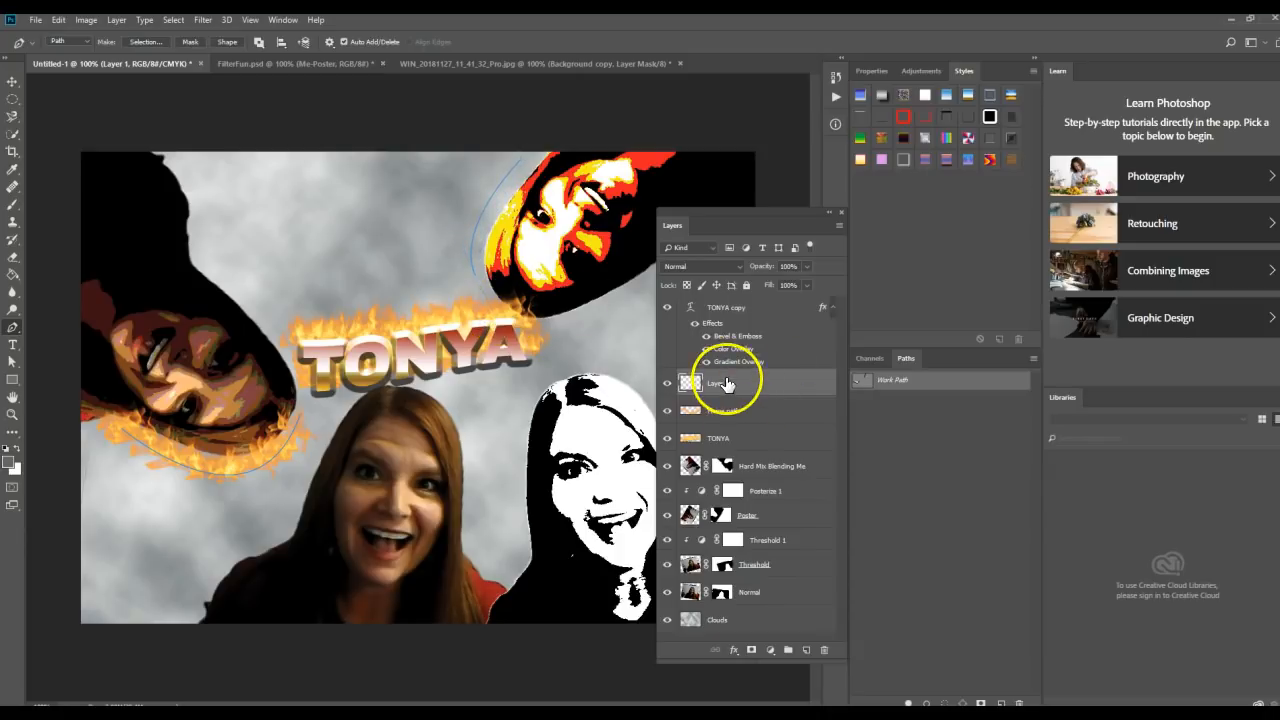
Step: Render the One Flame Along Path flame type on the new layer
{"action": "left_click", "coordinate": [201, 22]}
{"action": "mouse_move", "coordinate": [240, 236]}
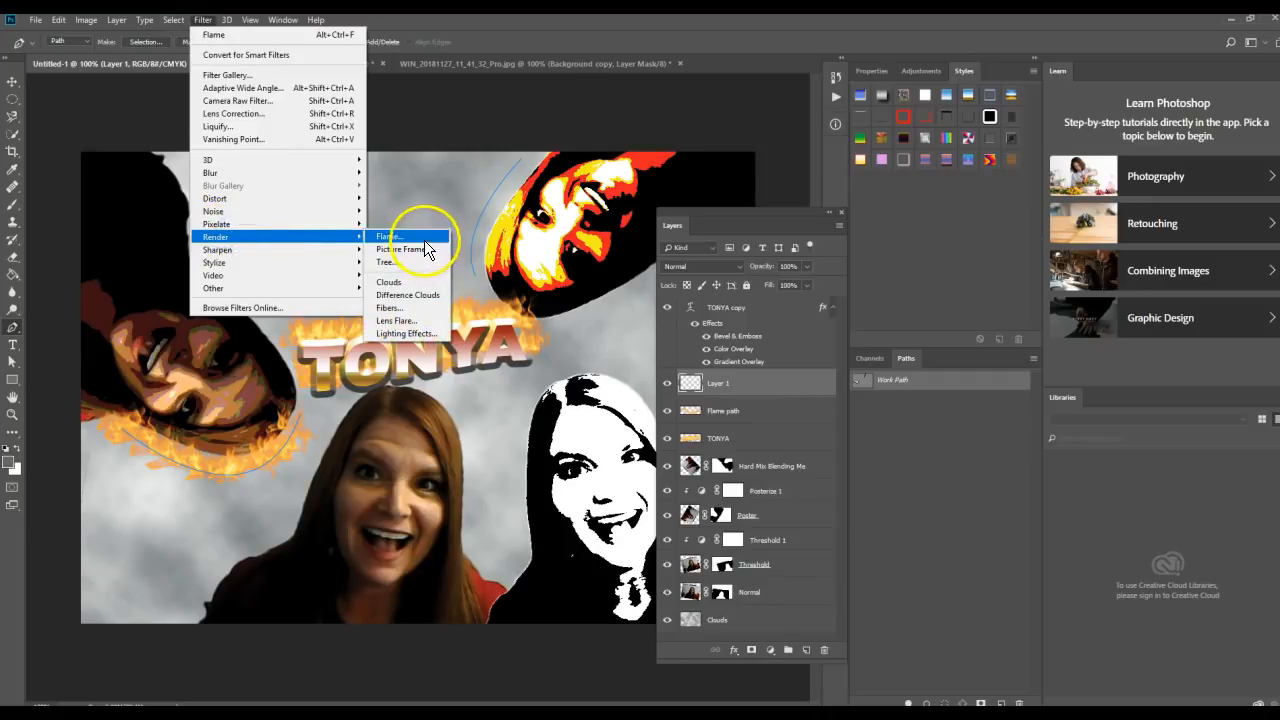
{"action": "left_click", "coordinate": [426, 240]}
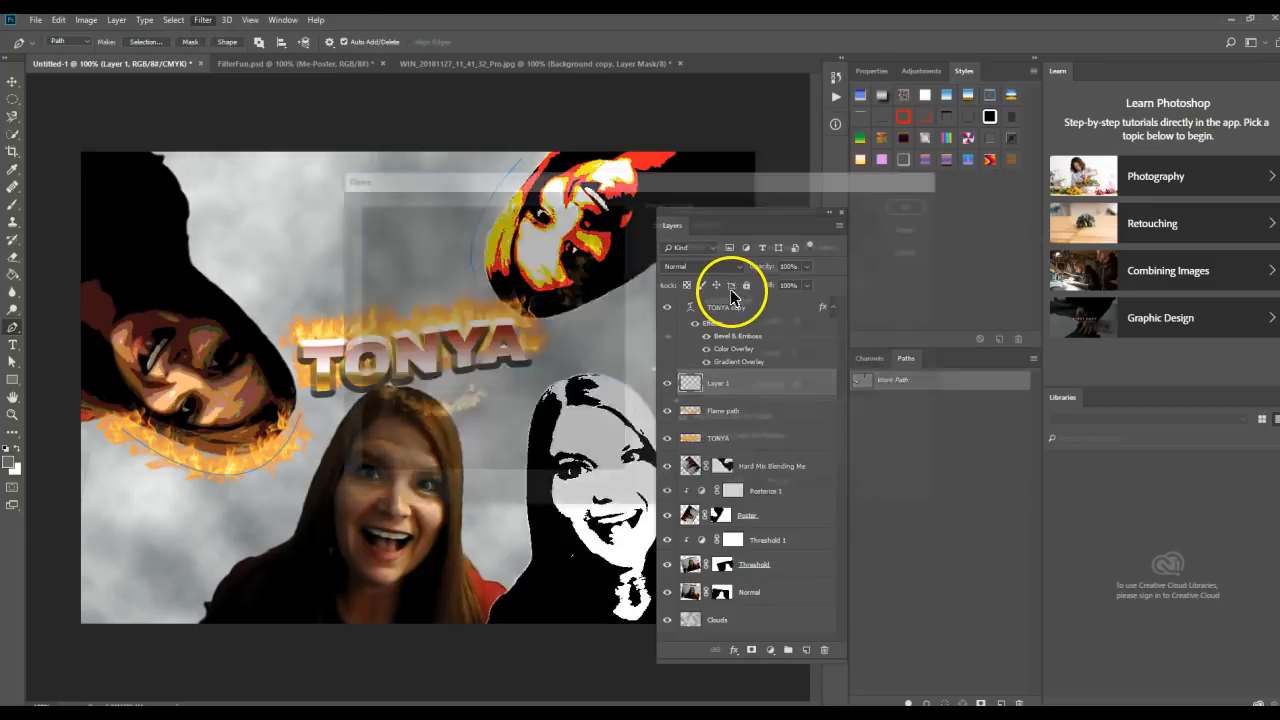
{"action": "left_click", "coordinate": [779, 246]}
{"action": "left_click", "coordinate": [789, 258]}
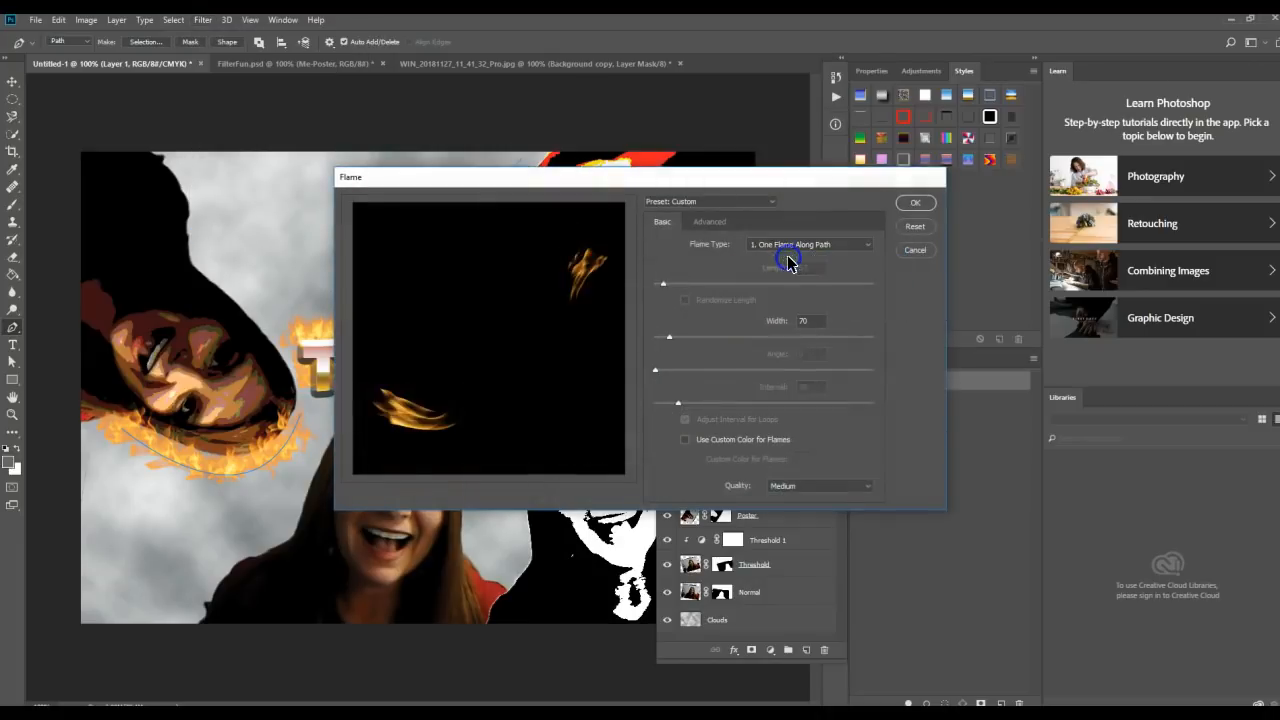
{"action": "left_click", "coordinate": [917, 205]}
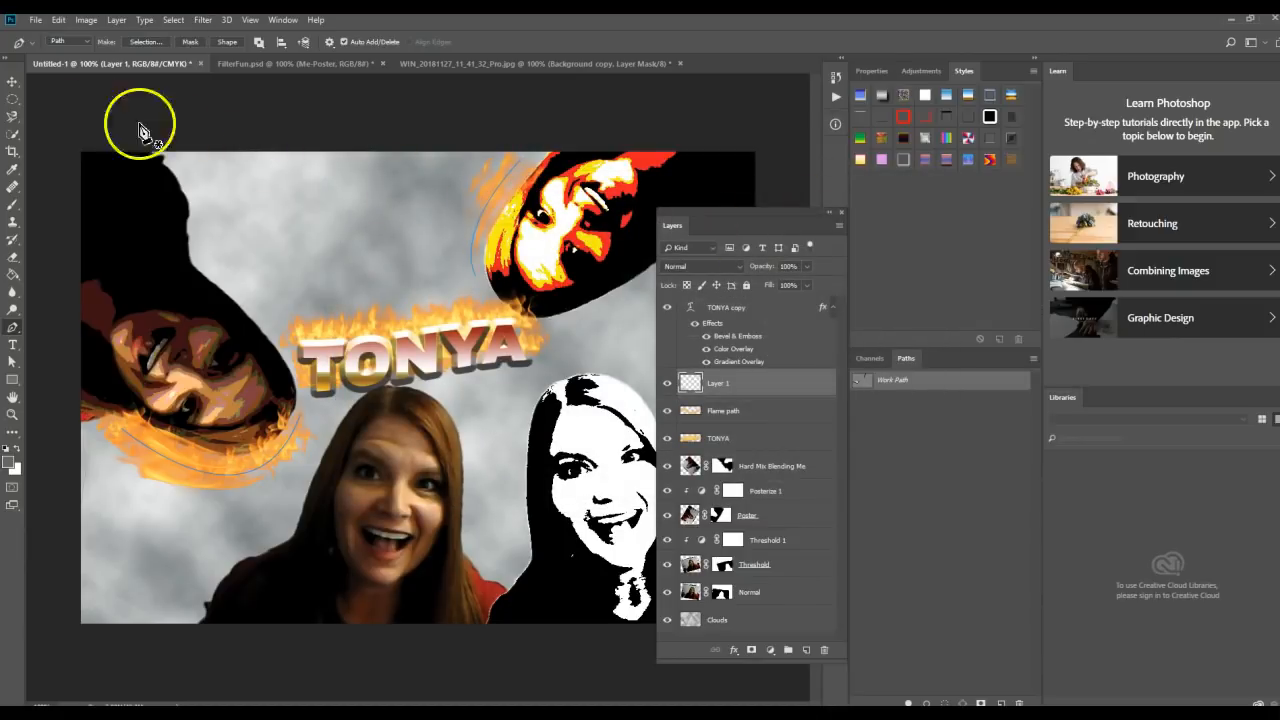
Step: Rename the new flame layer as Flame path
{"action": "left_click", "coordinate": [12, 82]}
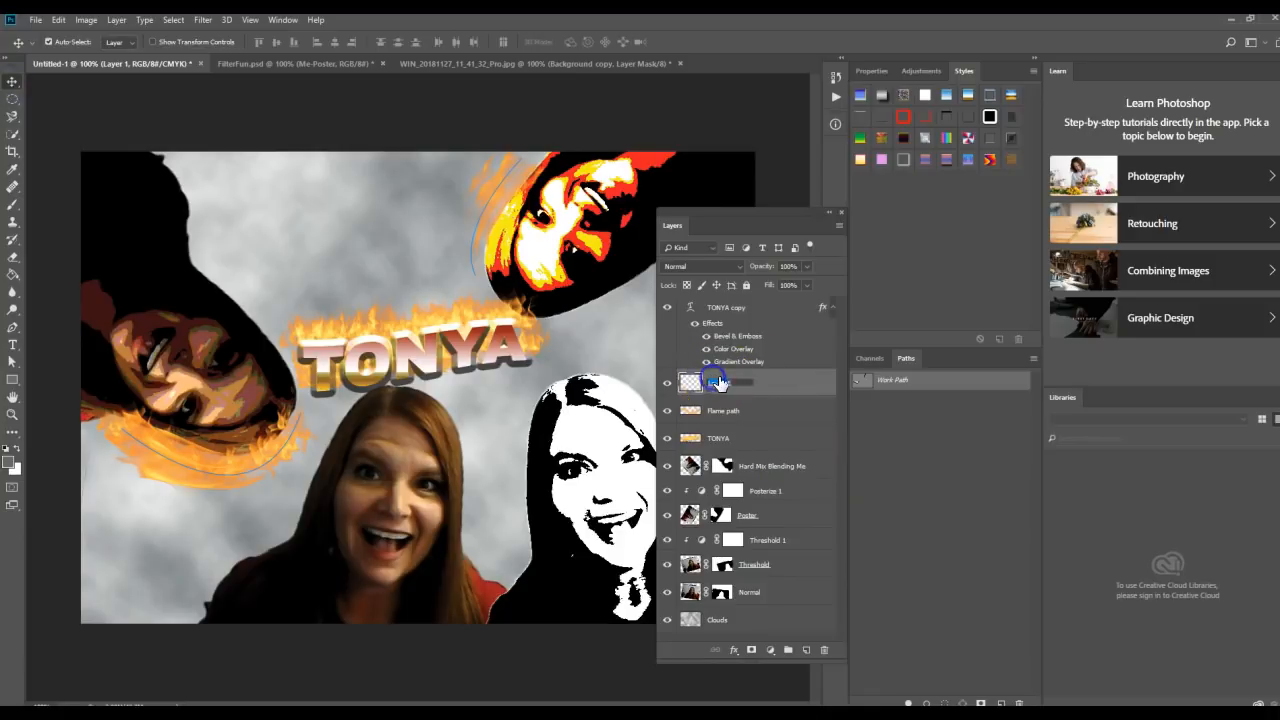
{"action": "type", "text": "Flame path"}
{"action": "key", "text": "Return"}
Step: Select the Clouds layer and deselect the work path so that no path outline shows on the canvas
{"action": "left_click_drag", "start_coordinate": [749, 222], "coordinate": [823, 241]}
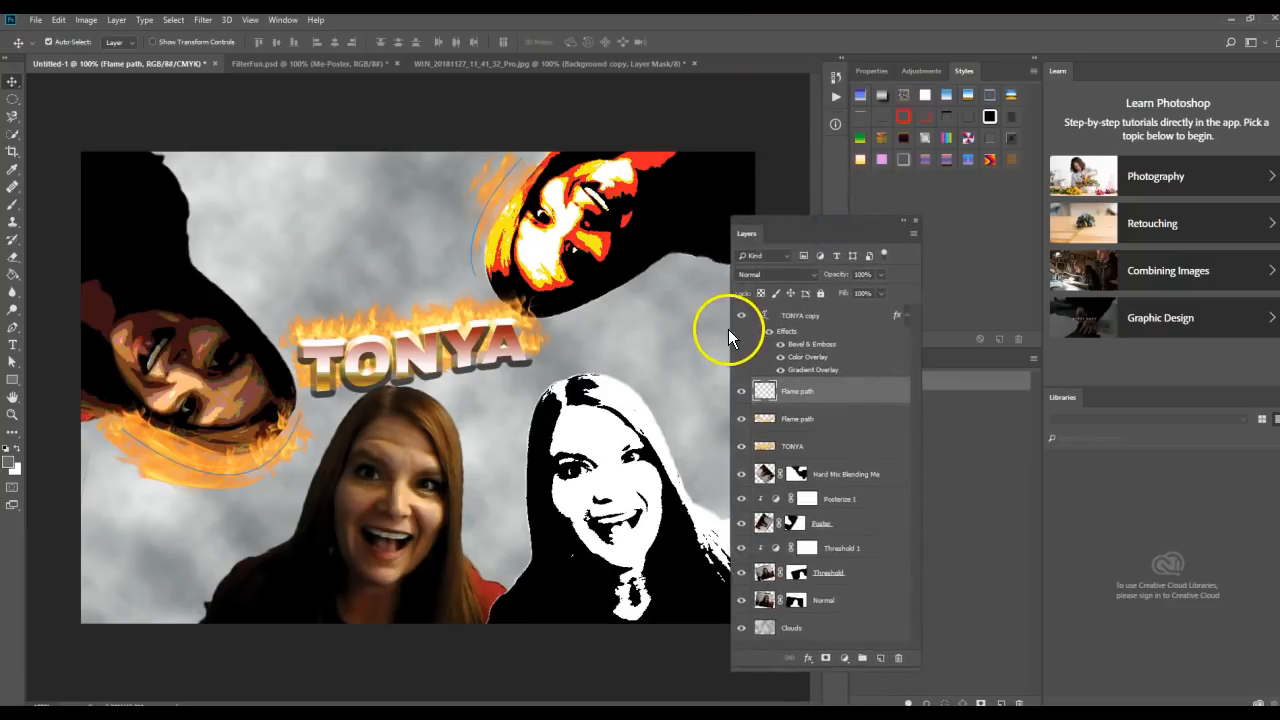
{"action": "left_click", "coordinate": [812, 632]}
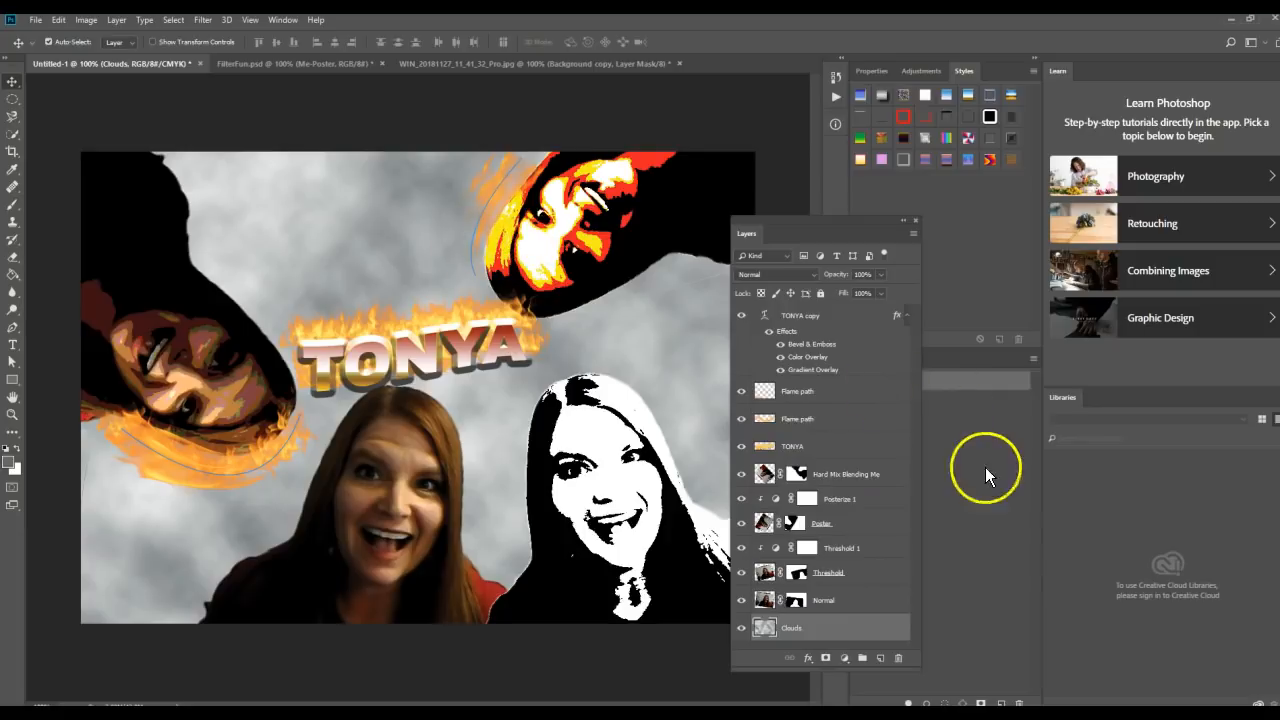
{"action": "left_click", "coordinate": [1000, 496]}
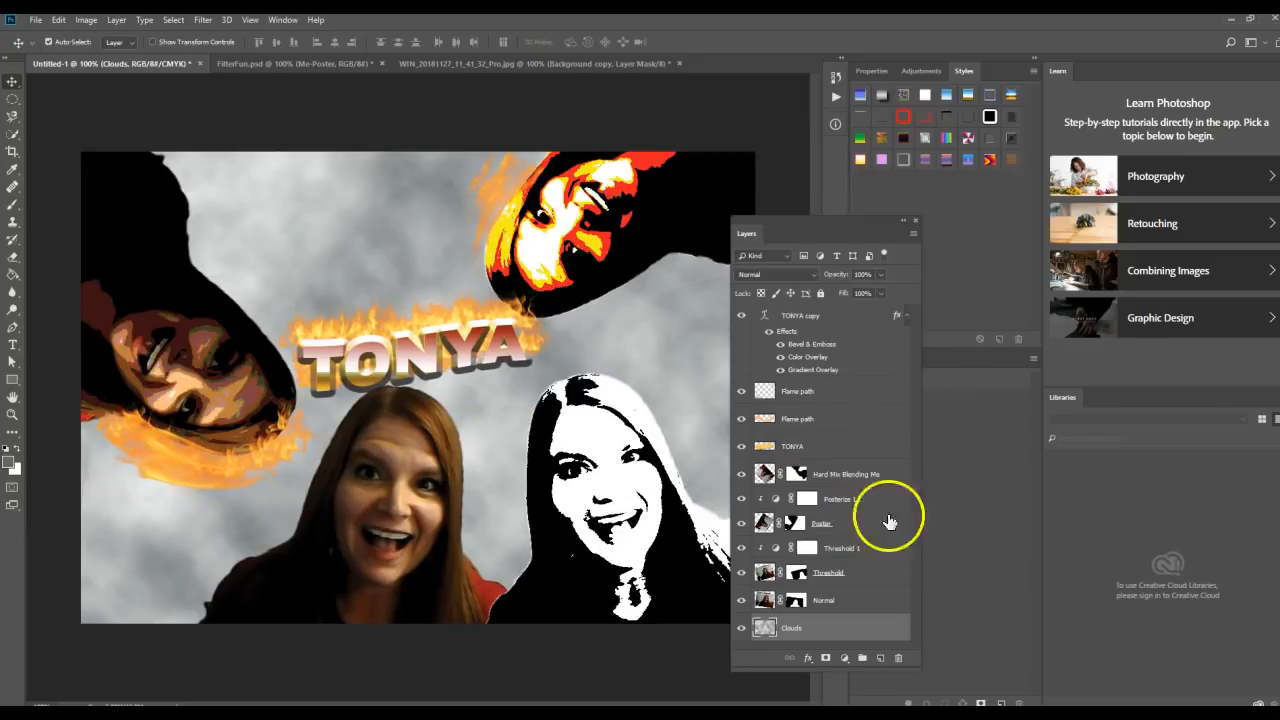
{"action": "left_click_drag", "start_coordinate": [850, 233], "coordinate": [816, 251]}
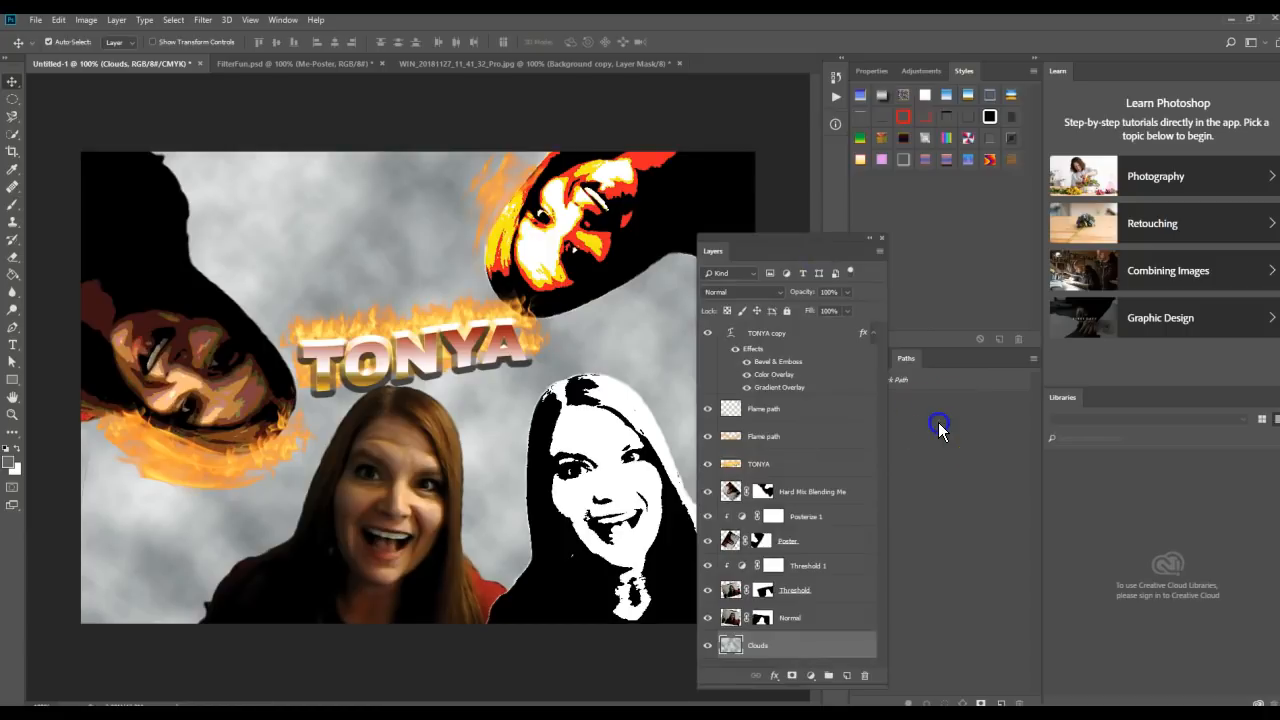
Step: Undo the layer rename and the flame beside the Hard Mix portrait, and deselect the old path outline
{"action": "key", "text": "ctrl+z"}
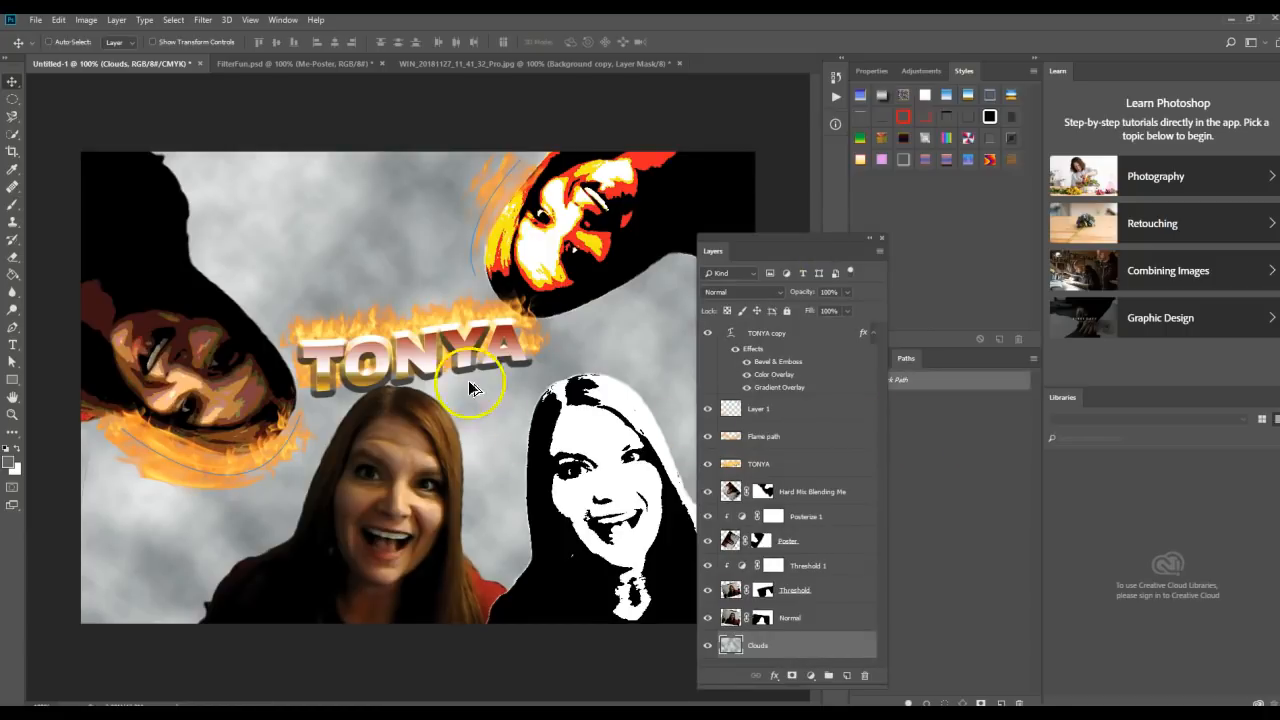
{"action": "left_click", "coordinate": [480, 280]}
{"action": "left_click", "coordinate": [939, 410]}
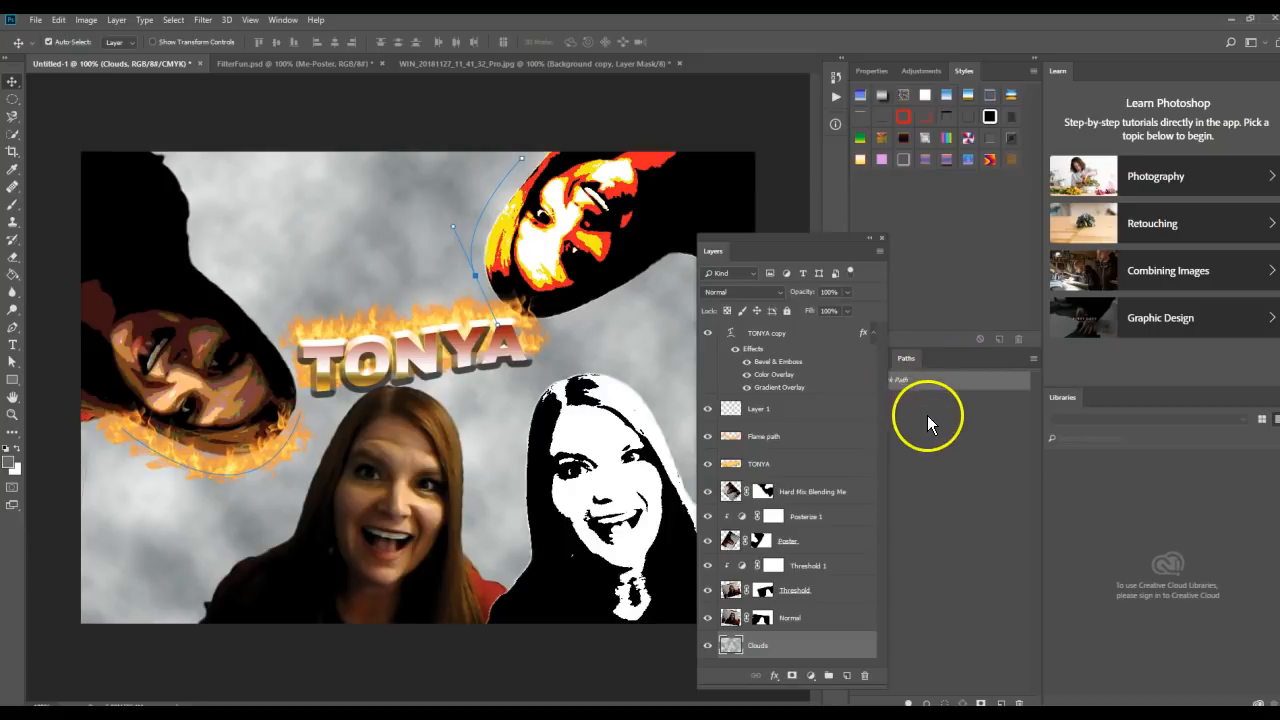
{"action": "left_click", "coordinate": [927, 415]}
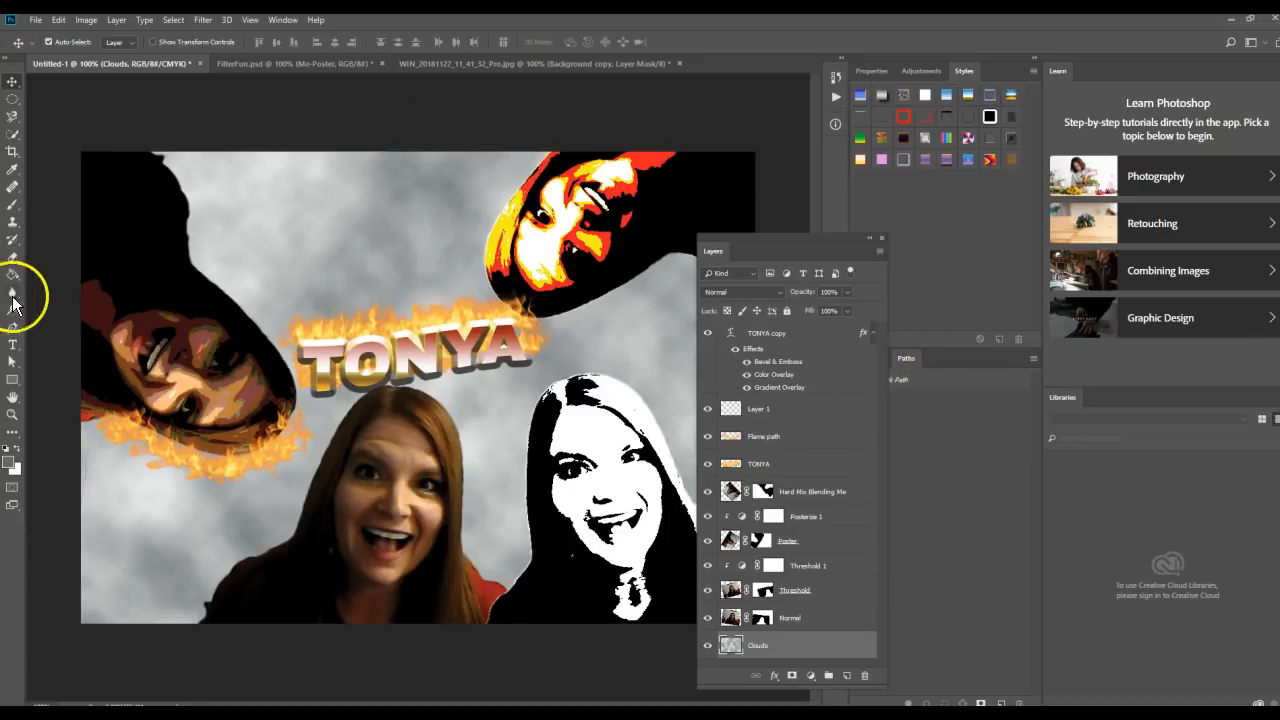
Step: Draw a new open curved path with the Pen tool, just outside the left edge of the Hard Mix portrait
{"action": "left_click", "coordinate": [12, 327]}
{"action": "left_click", "coordinate": [517, 162]}
{"action": "left_click_drag", "start_coordinate": [472, 282], "coordinate": [493, 322]}
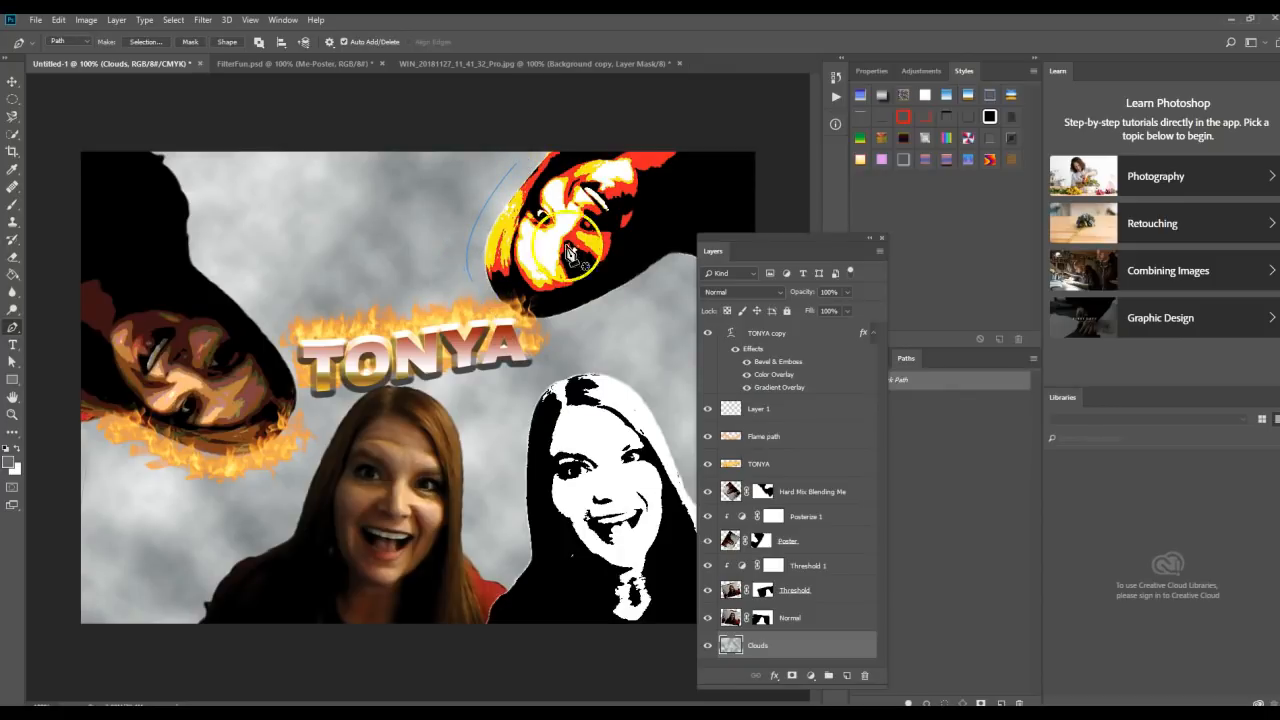
Step: Render a One Flame Along Path flame with width 70 and Medium quality along the new path, and deselect the path
{"action": "left_click", "coordinate": [202, 22]}
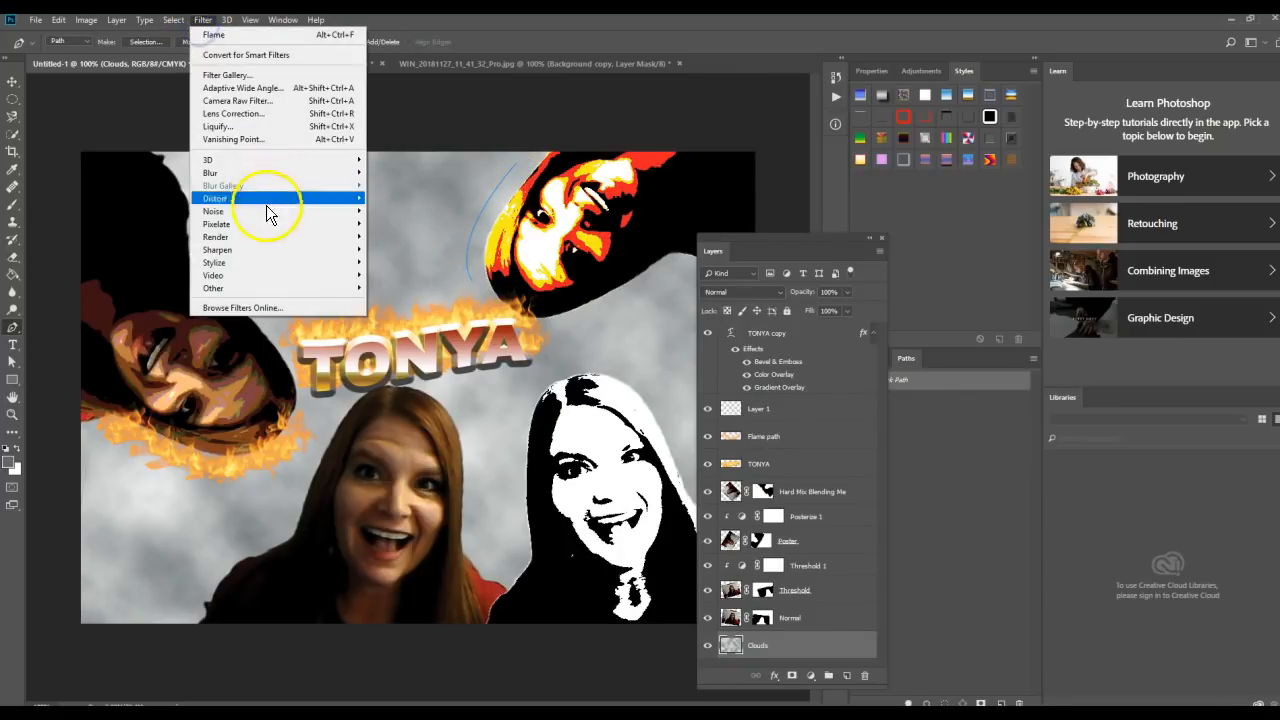
{"action": "left_click", "coordinate": [265, 236]}
{"action": "left_click", "coordinate": [385, 237]}
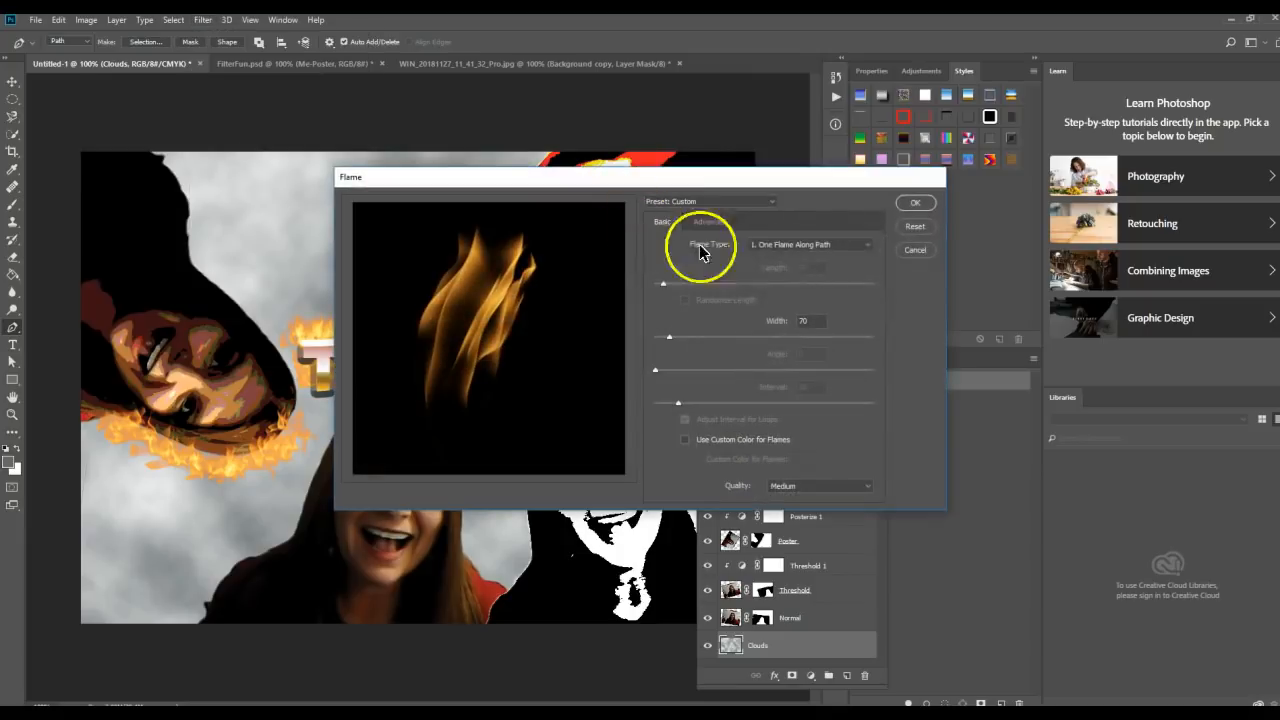
{"action": "left_click", "coordinate": [913, 210]}
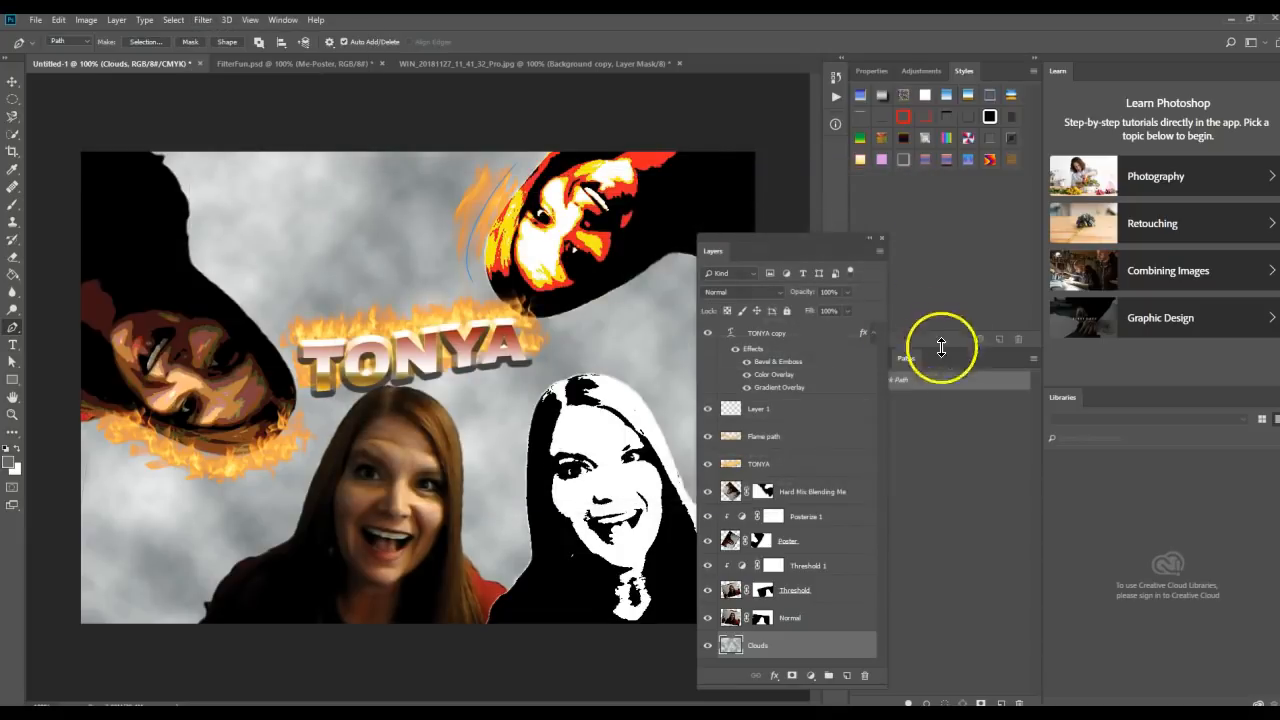
{"action": "left_click", "coordinate": [945, 470]}
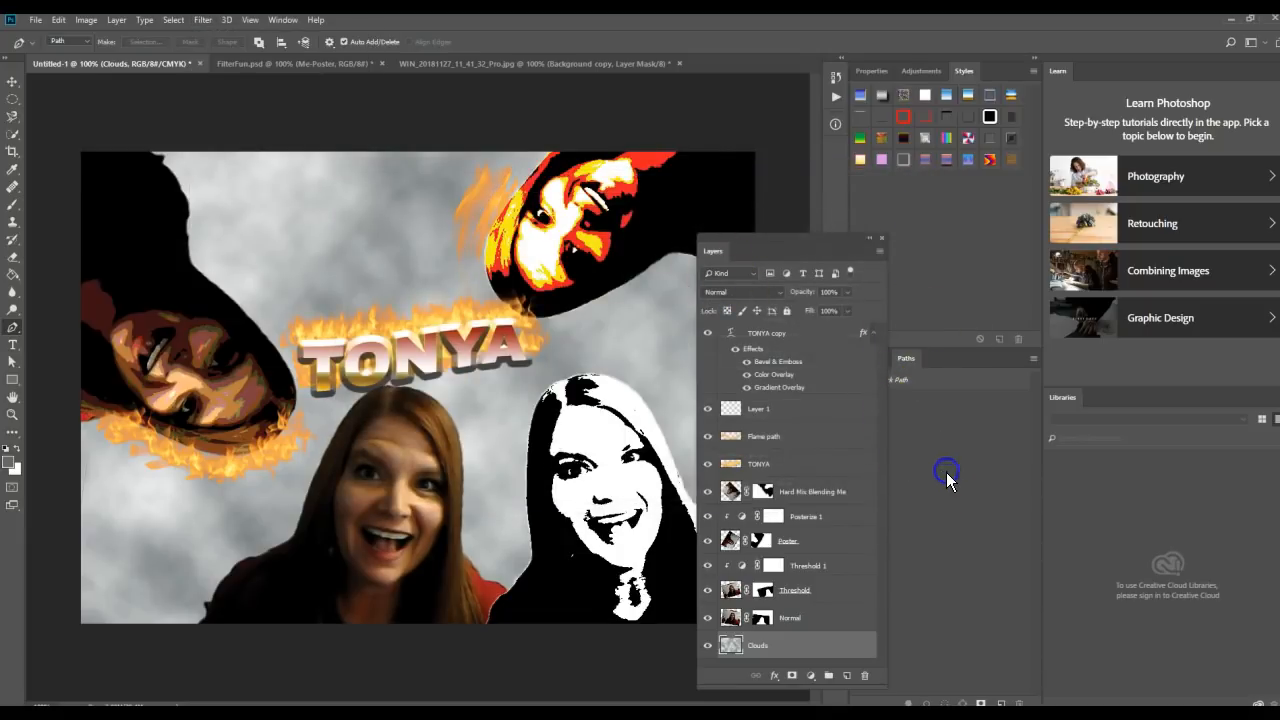